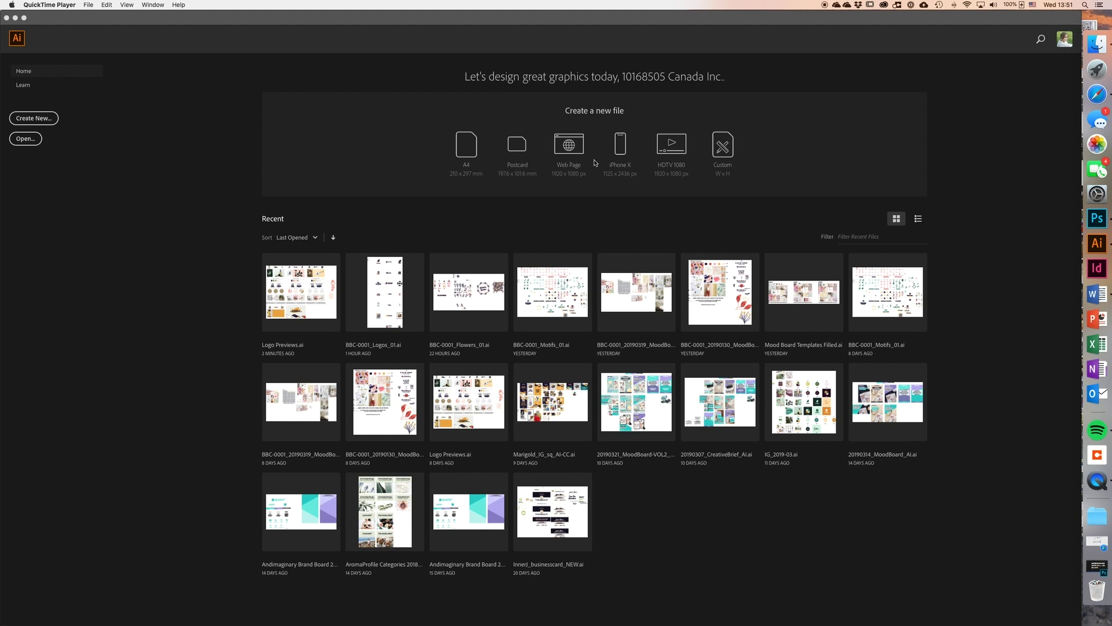
Step: Create a new 1080 × 1080 px document with 9 artboards, RGB Color mode and Screen (72 ppi) raster effects
left_click(74, 20)
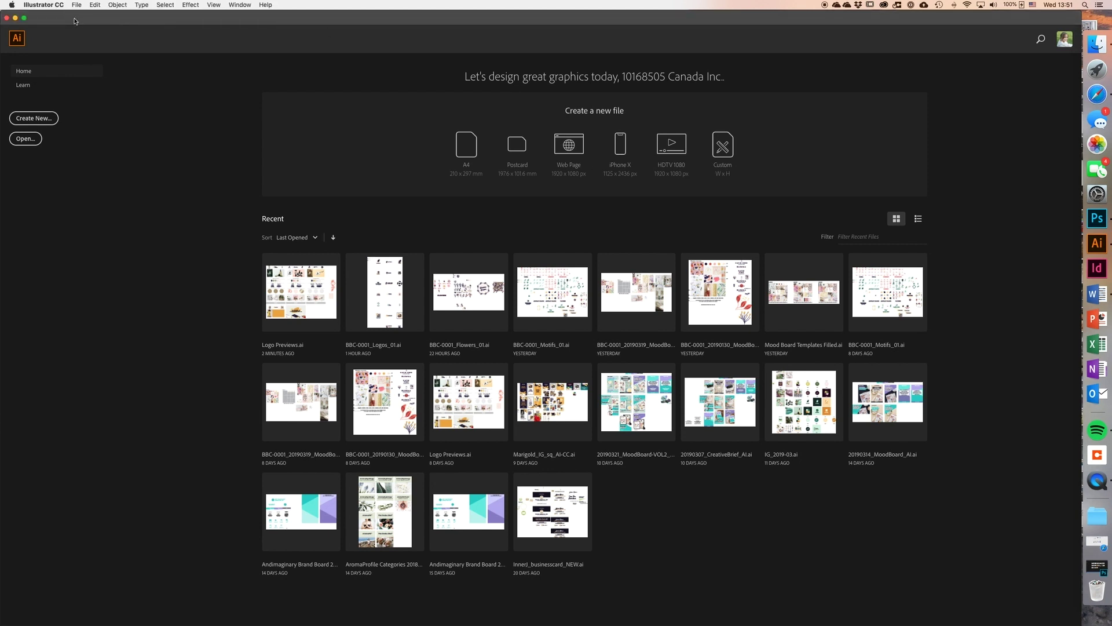
left_click(76, 6)
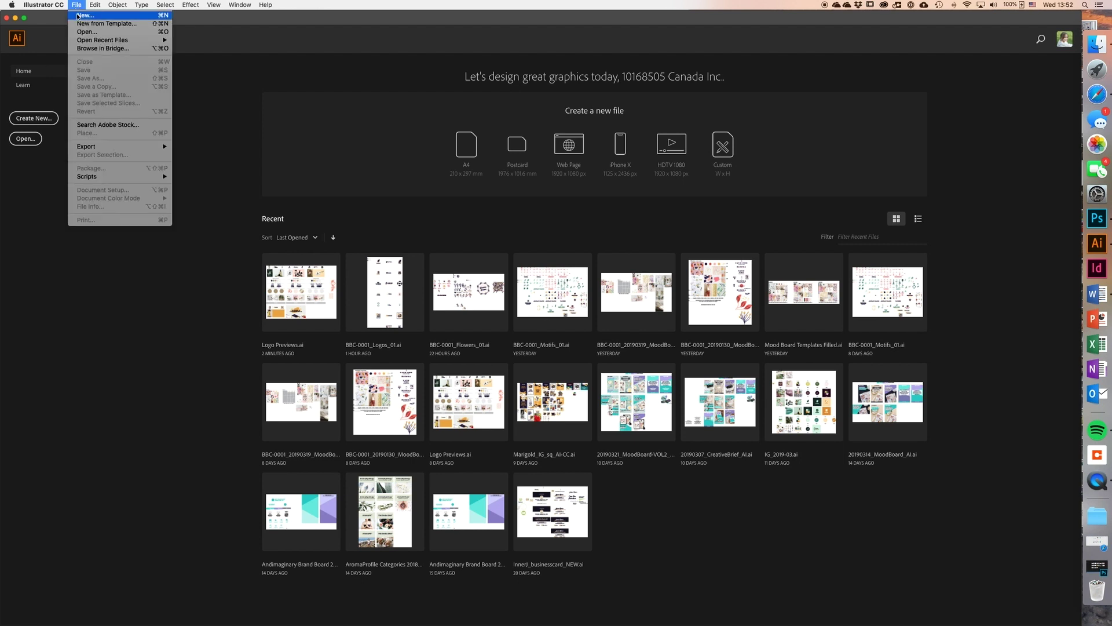
left_click(78, 16)
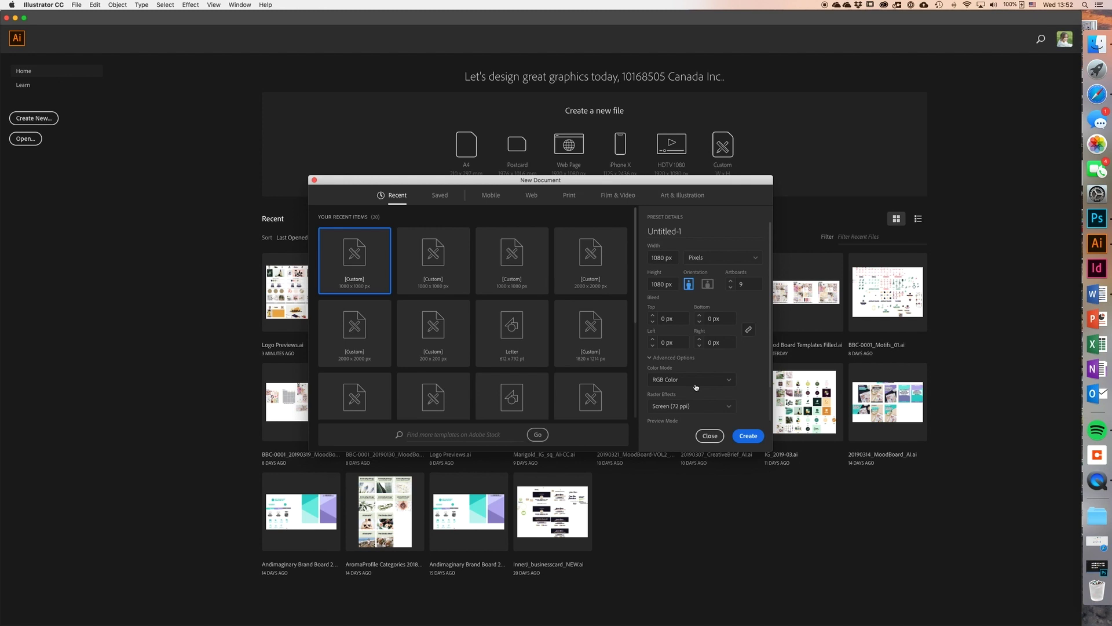
left_click(728, 385)
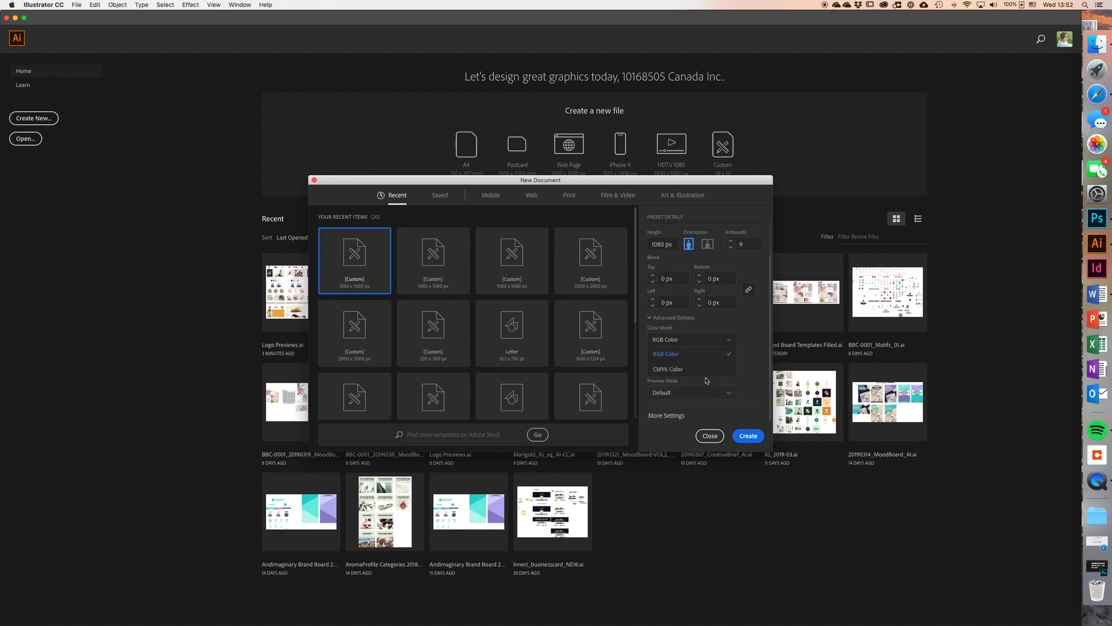
left_click(747, 358)
left_click(730, 367)
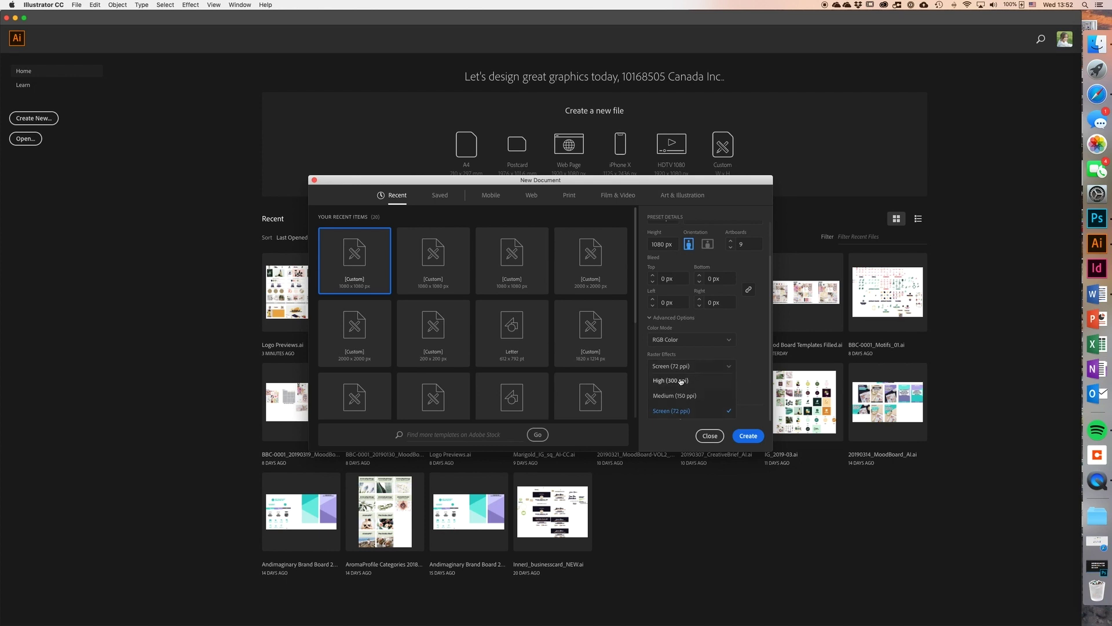
left_click(750, 367)
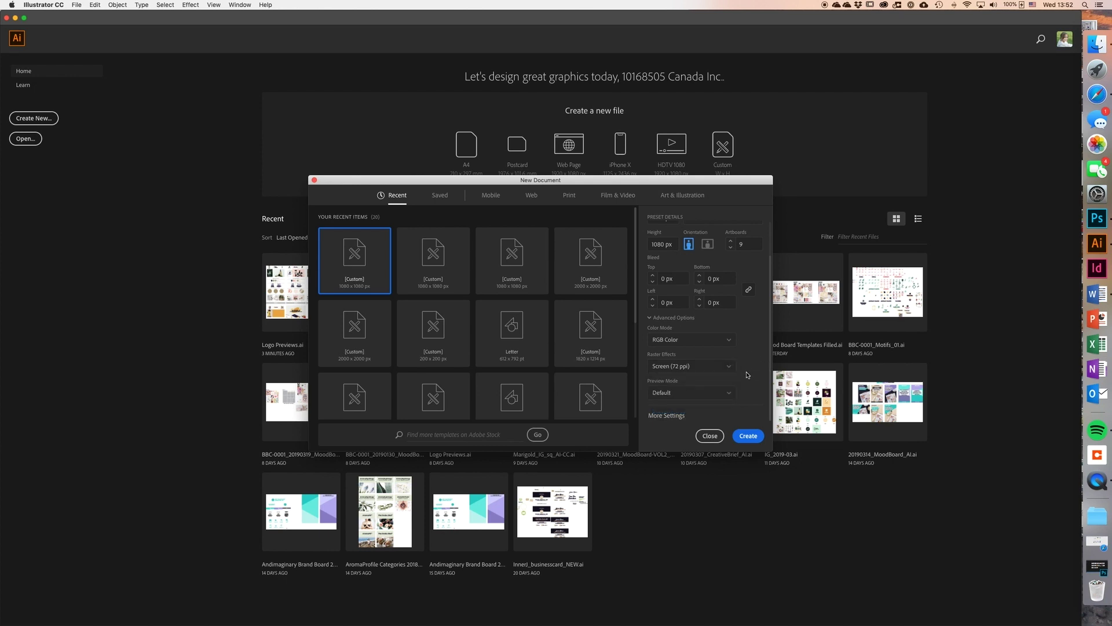
scroll(730, 365, "up", 3)
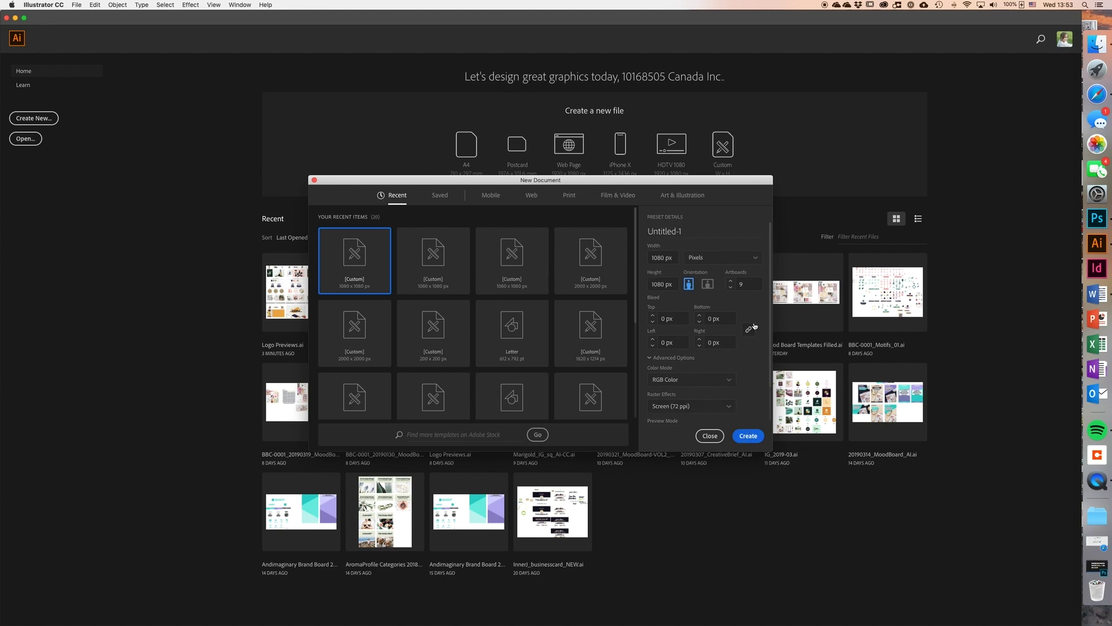
left_click(752, 285)
left_click(748, 300)
left_click(748, 438)
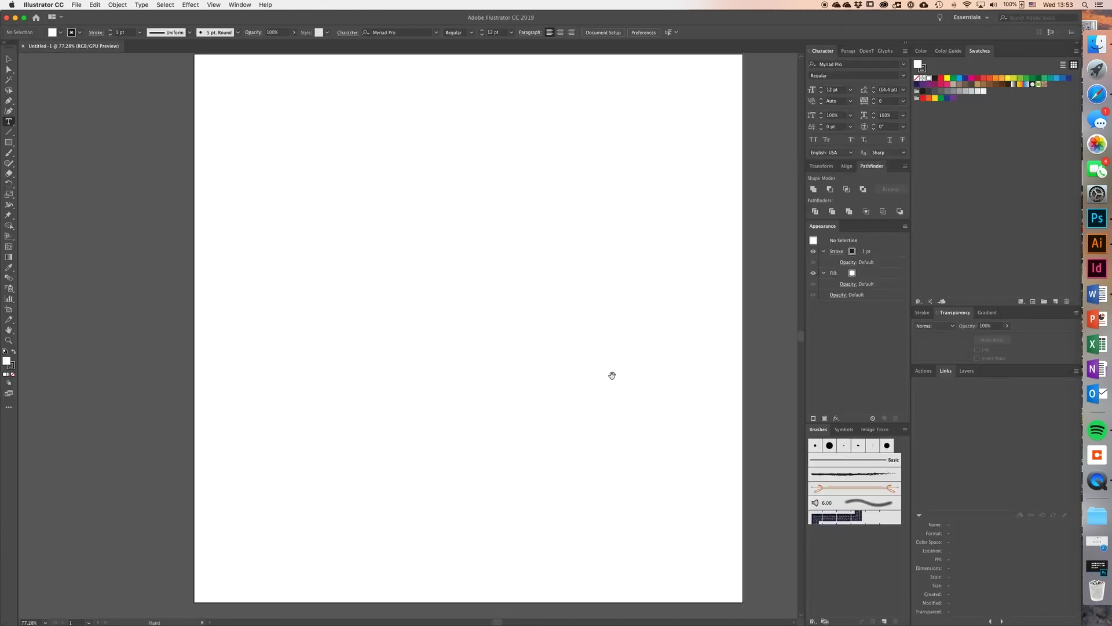
Step: Show the rulers around the first artboard of the new document
left_click(566, 366, "alt+super")
scroll(517, 362, "left", 3)
scroll(517, 362, "left", 3)
scroll(517, 362, "up", 1)
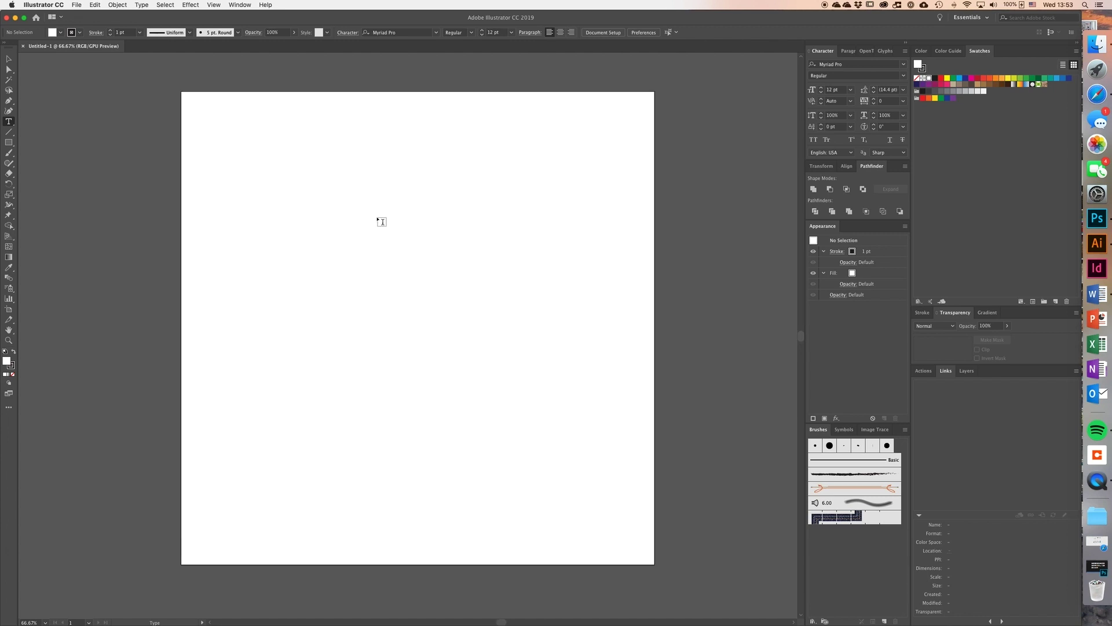
left_click(9, 58)
scroll(275, 150, "left", 3)
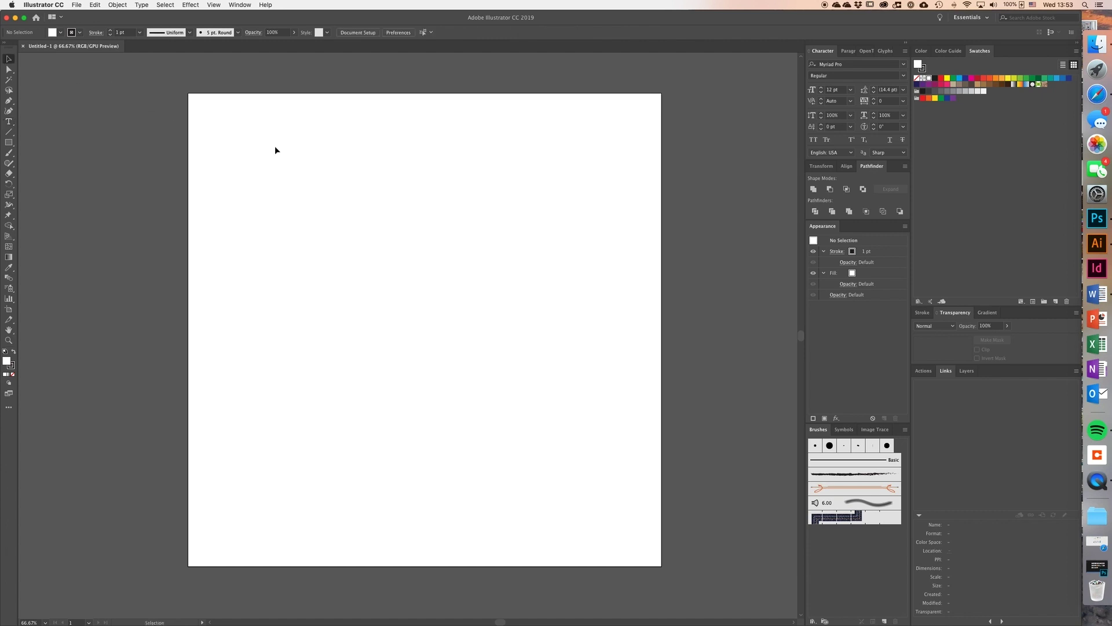
scroll(274, 150, "up", 2)
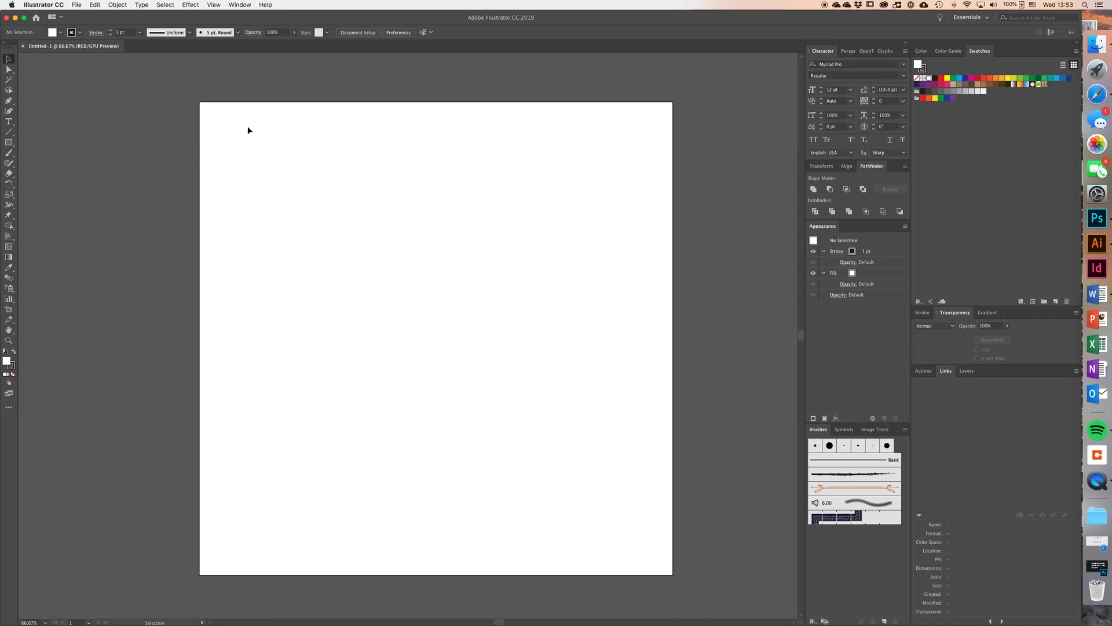
right_click(230, 84)
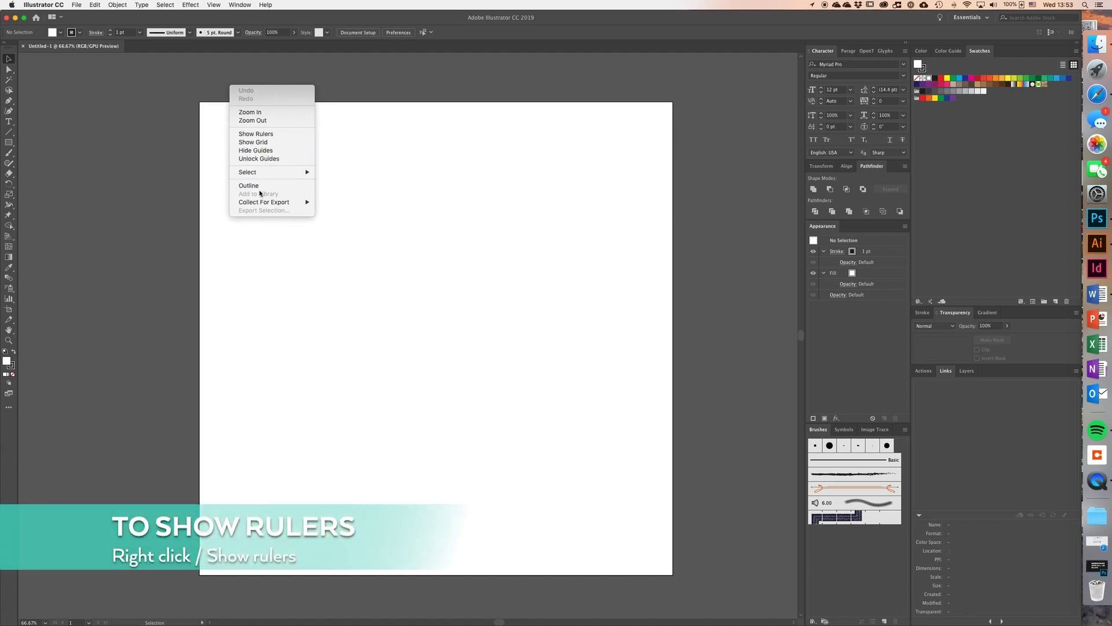
left_click(255, 134)
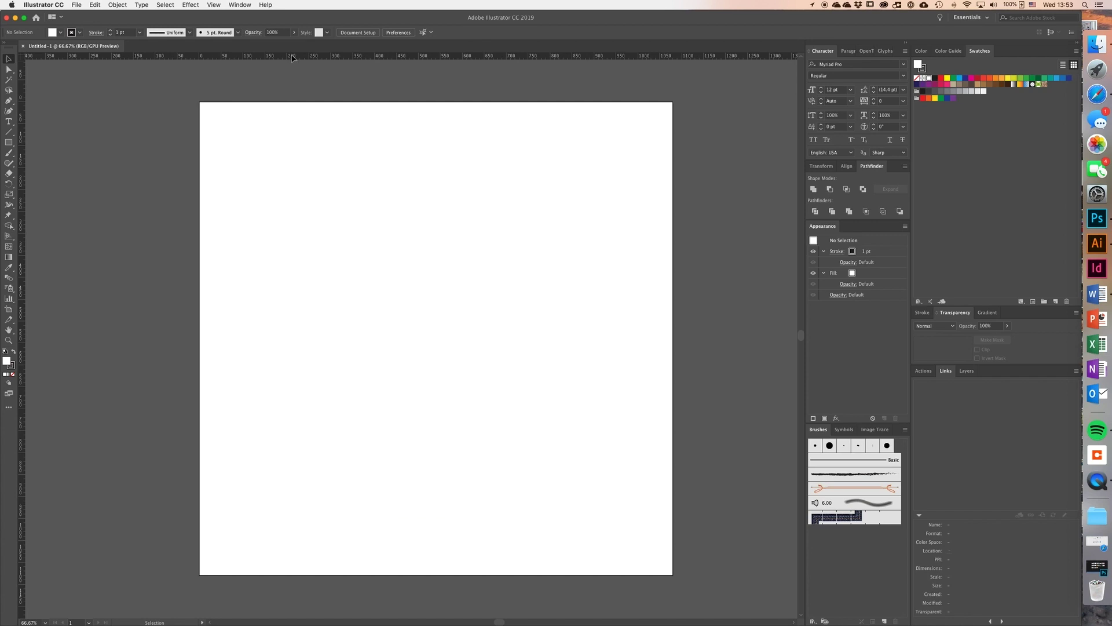
Step: Create an 880 × 880 px square on the artboard with the Rectangle tool
left_click(9, 144)
left_click(247, 144)
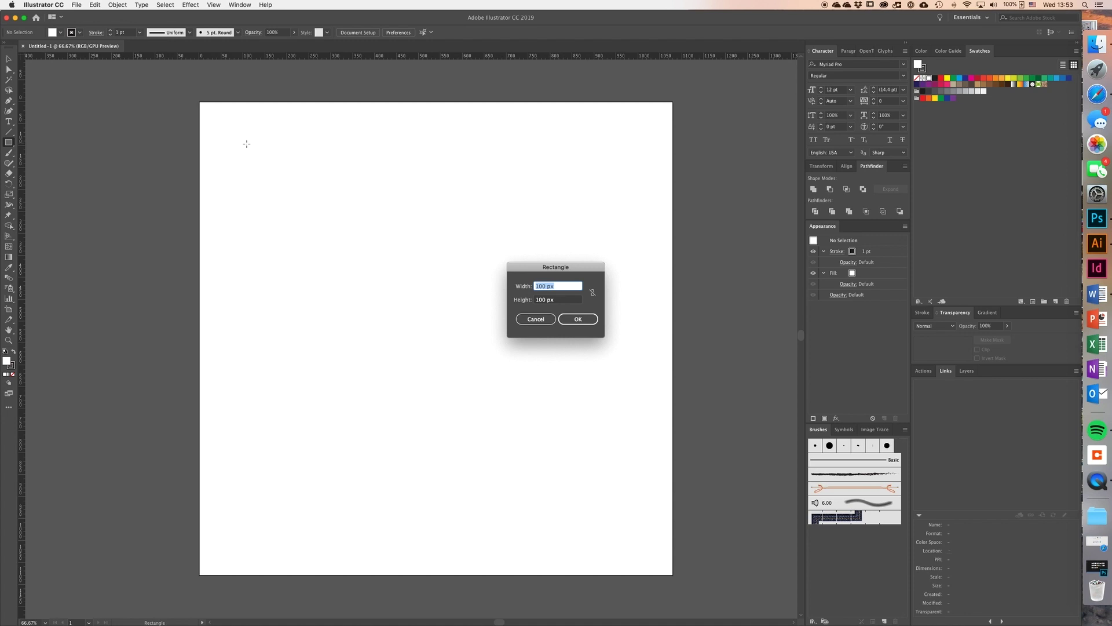
type("880")
key("Tab")
type("8")
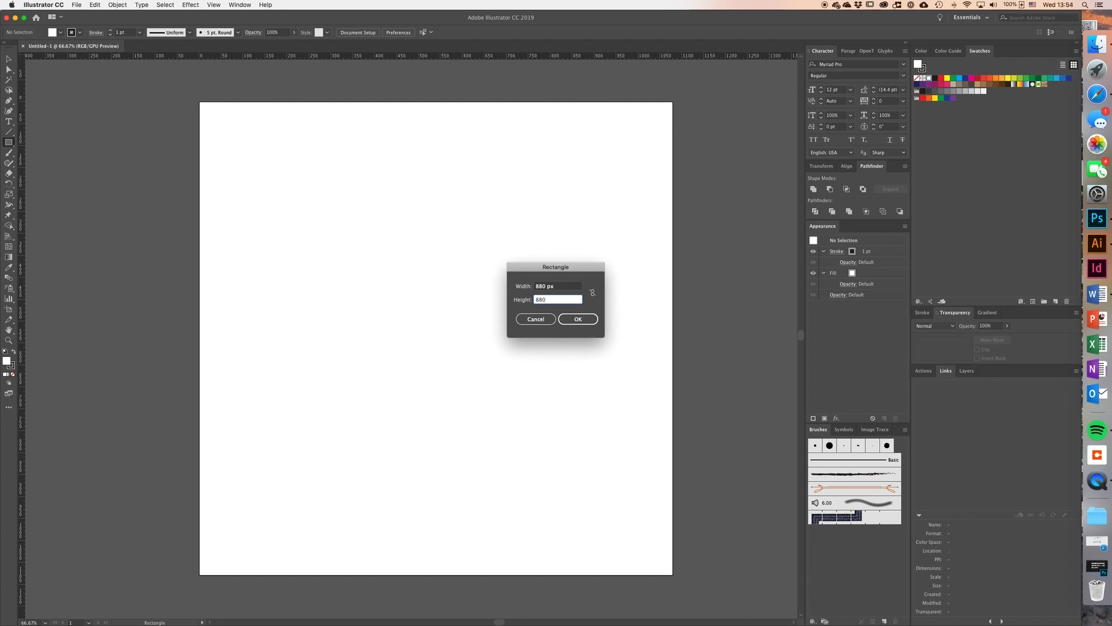
key("Return")
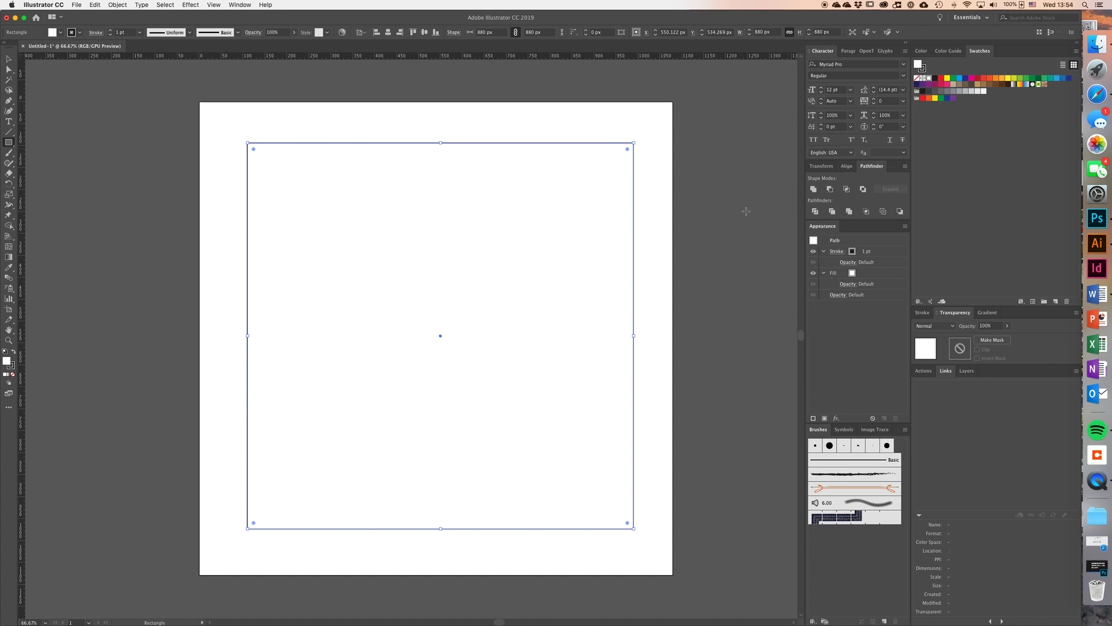
Step: Display the full Align options and set the alignment reference to the artboard
left_click(847, 167)
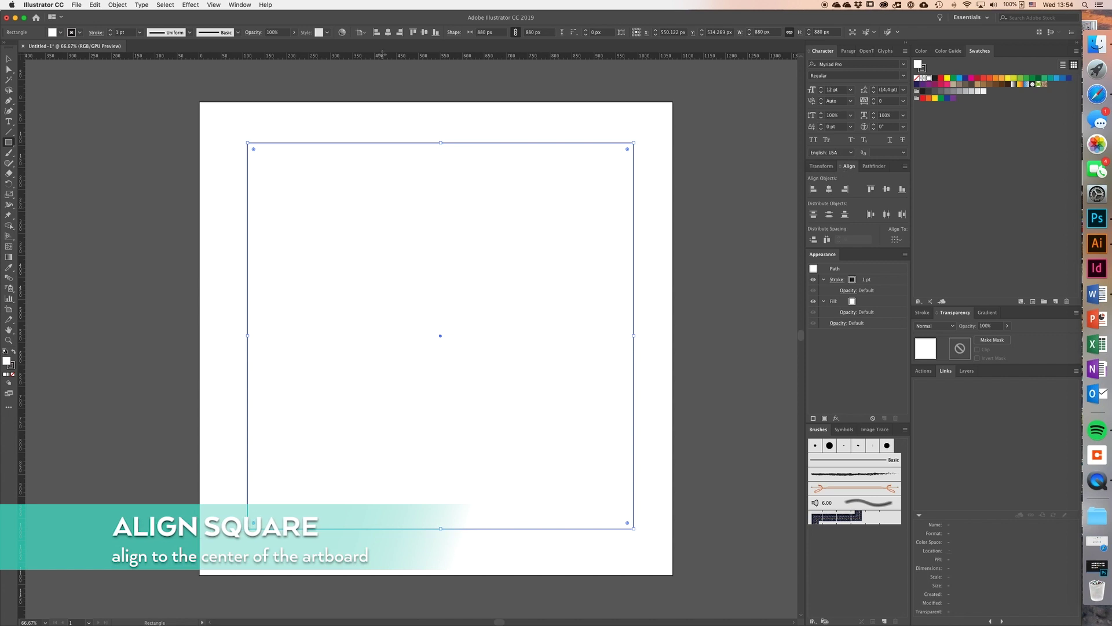
left_click(244, 7)
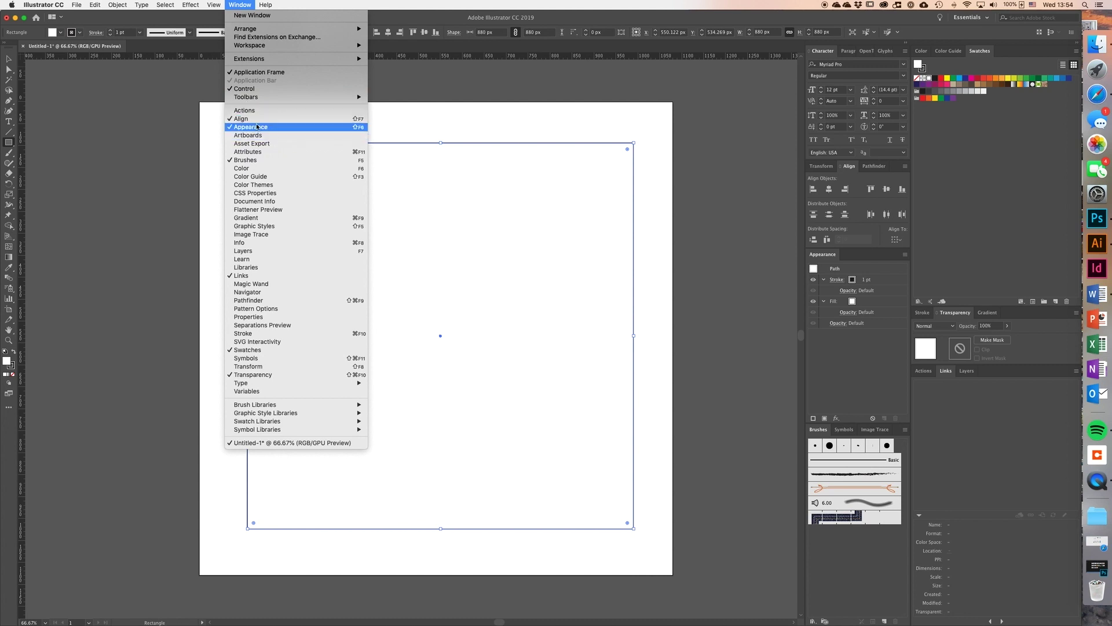
left_click(893, 179)
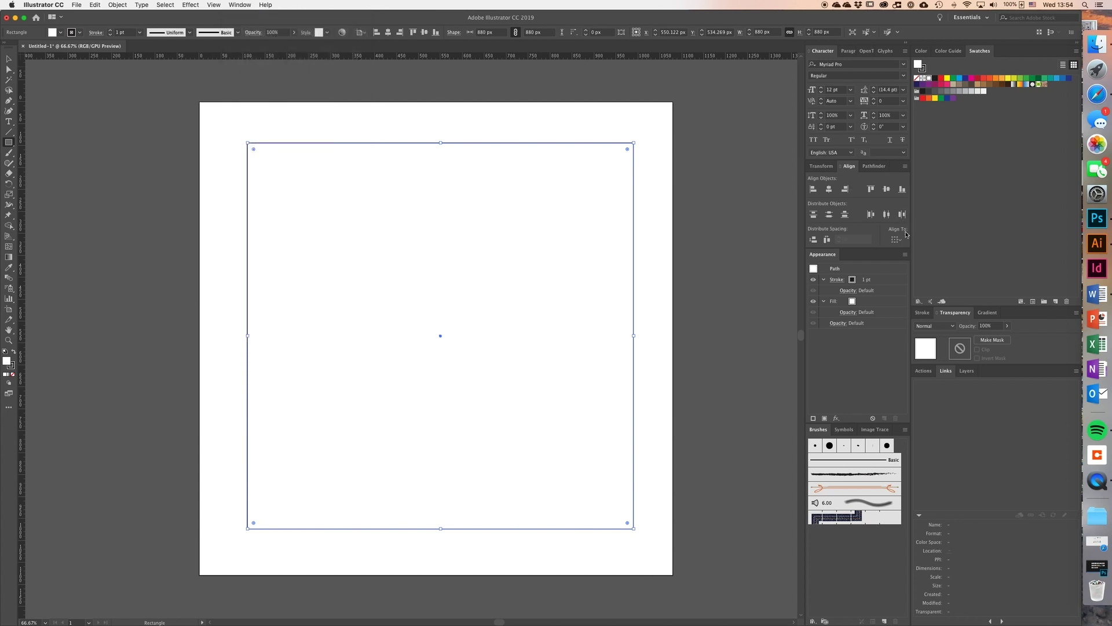
left_click(905, 167)
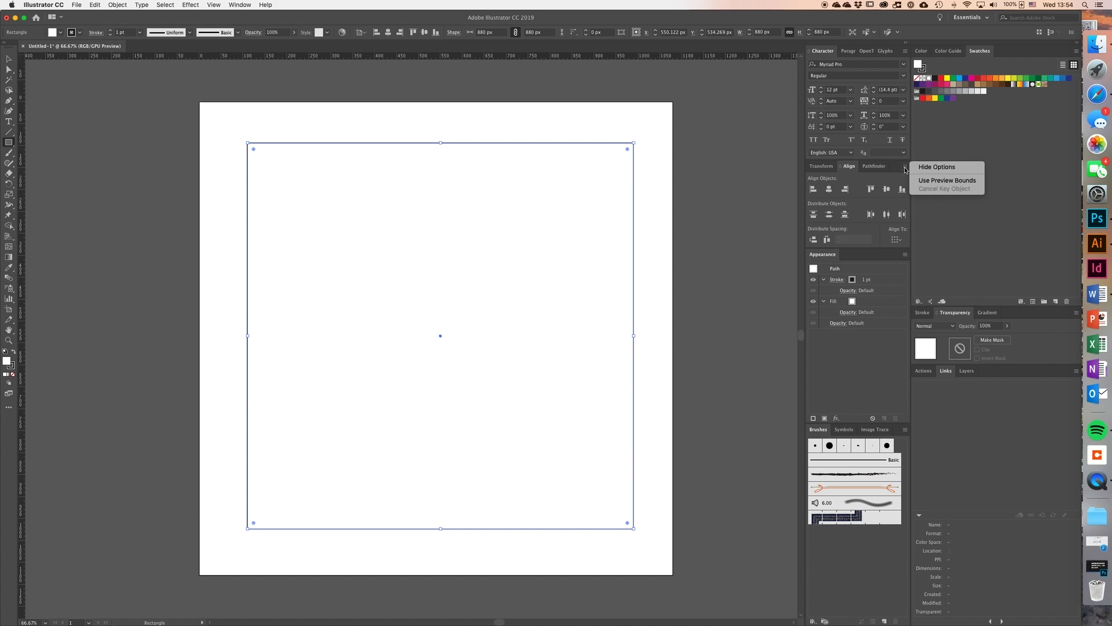
left_click(928, 168)
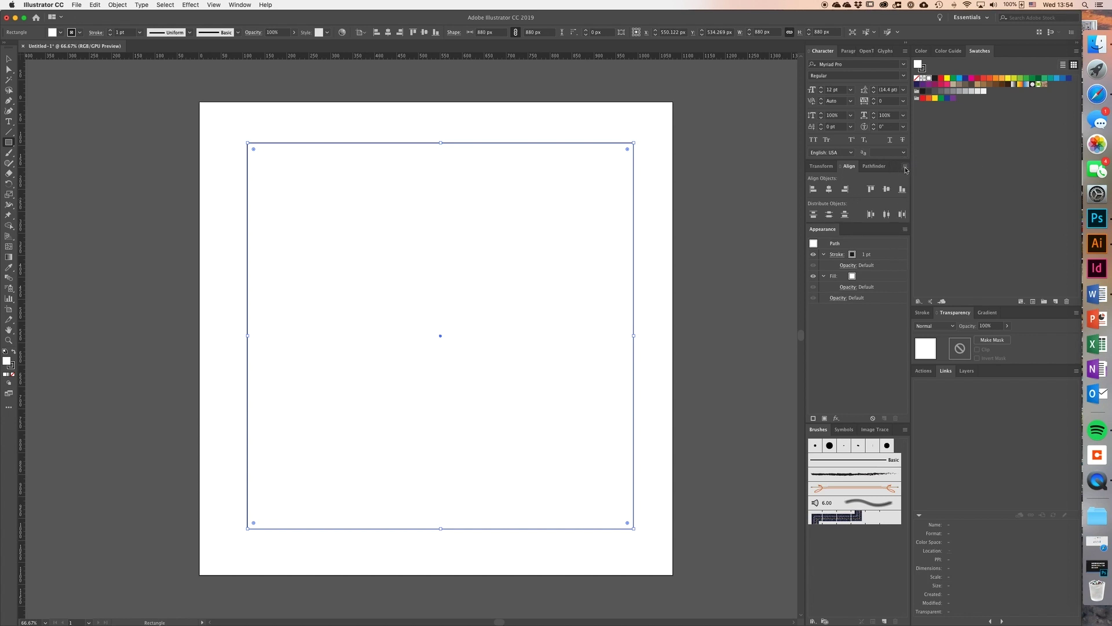
left_click(905, 167)
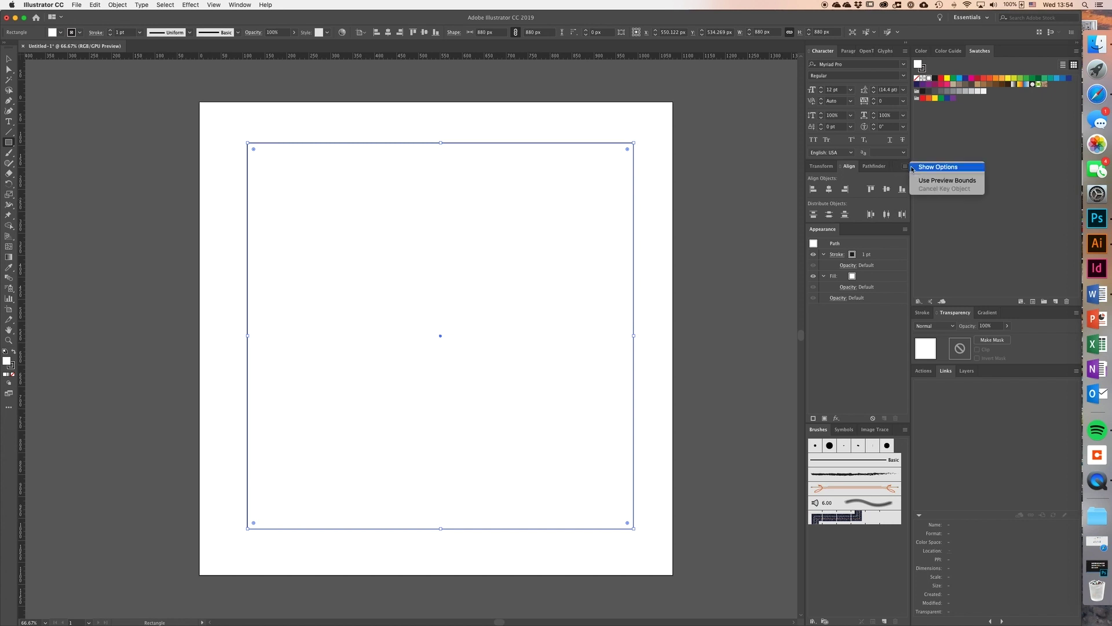
left_click(933, 168)
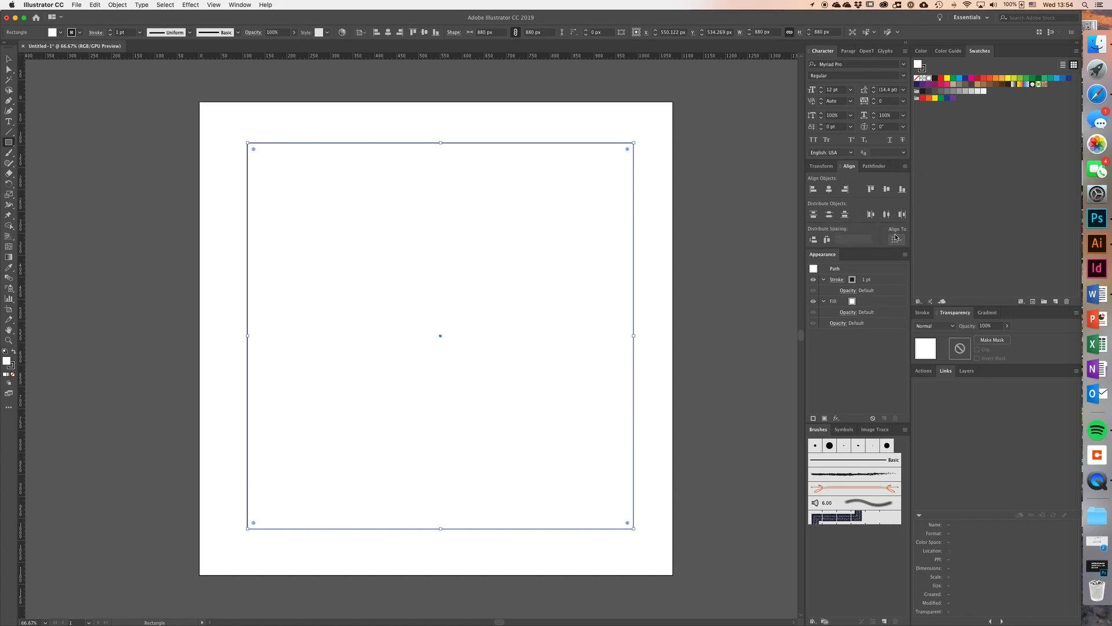
left_click(901, 242)
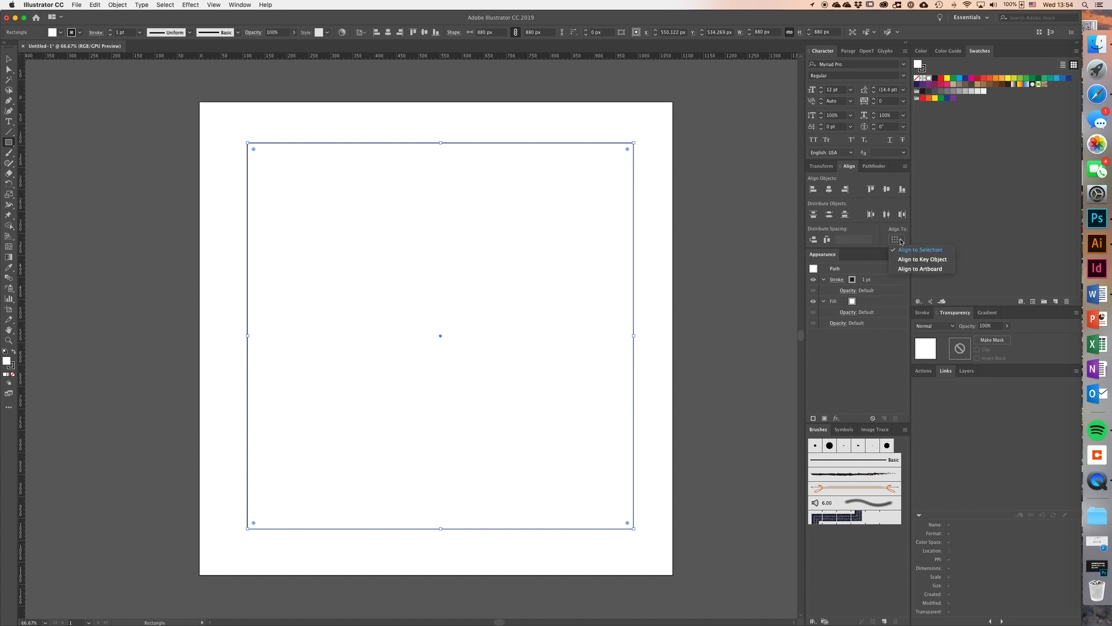
left_click(906, 270)
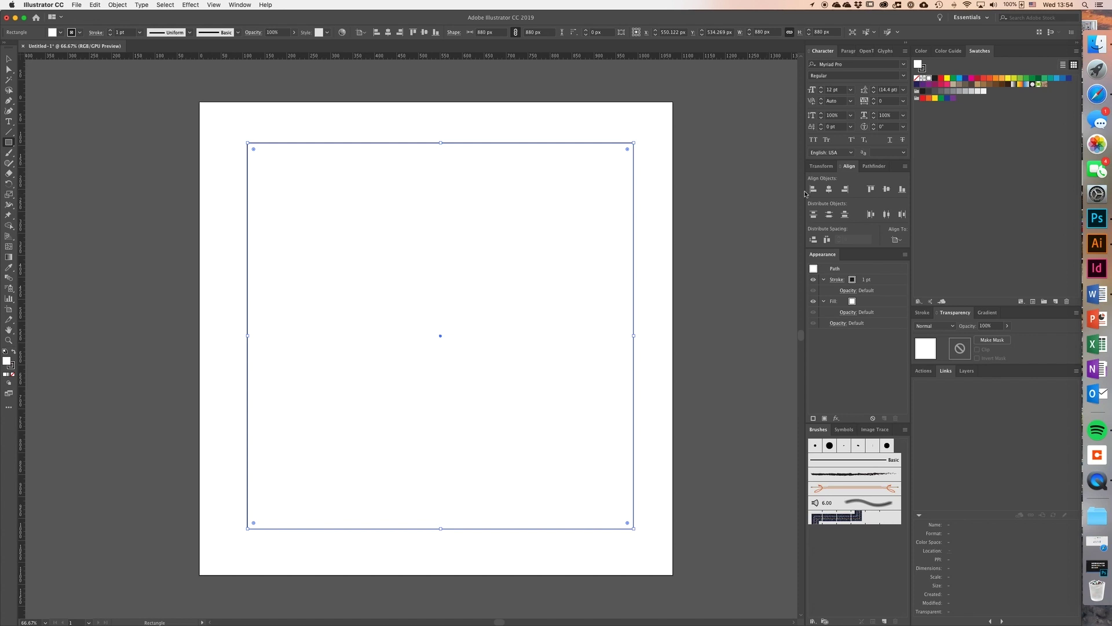
Step: Center the 880 px square horizontally and vertically on the artboard
left_click(9, 58)
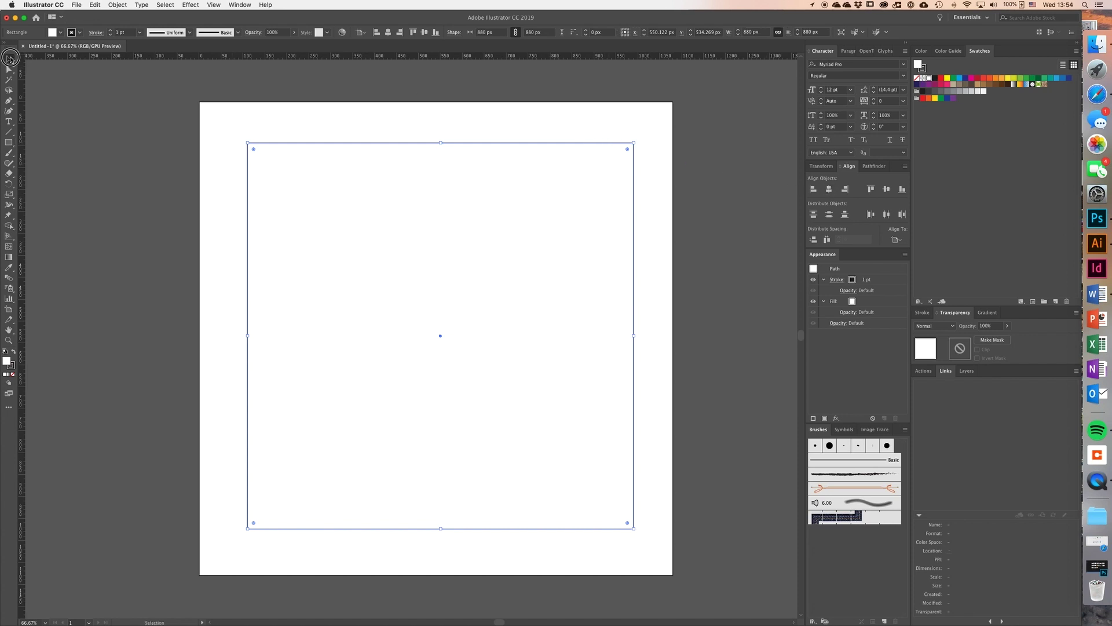
left_click(830, 191)
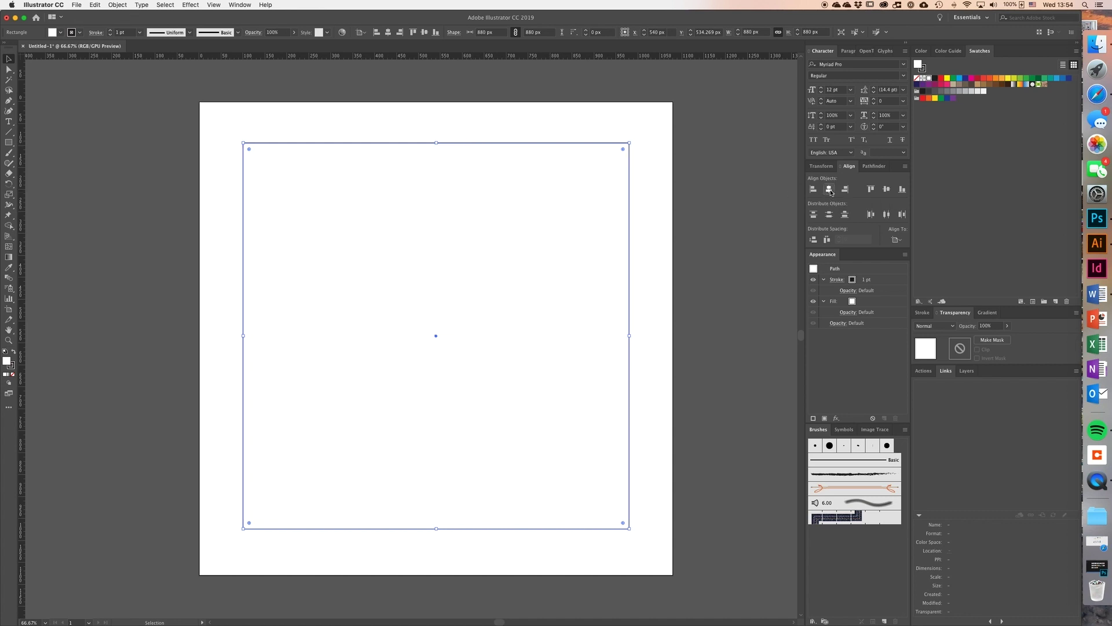
left_click(883, 191)
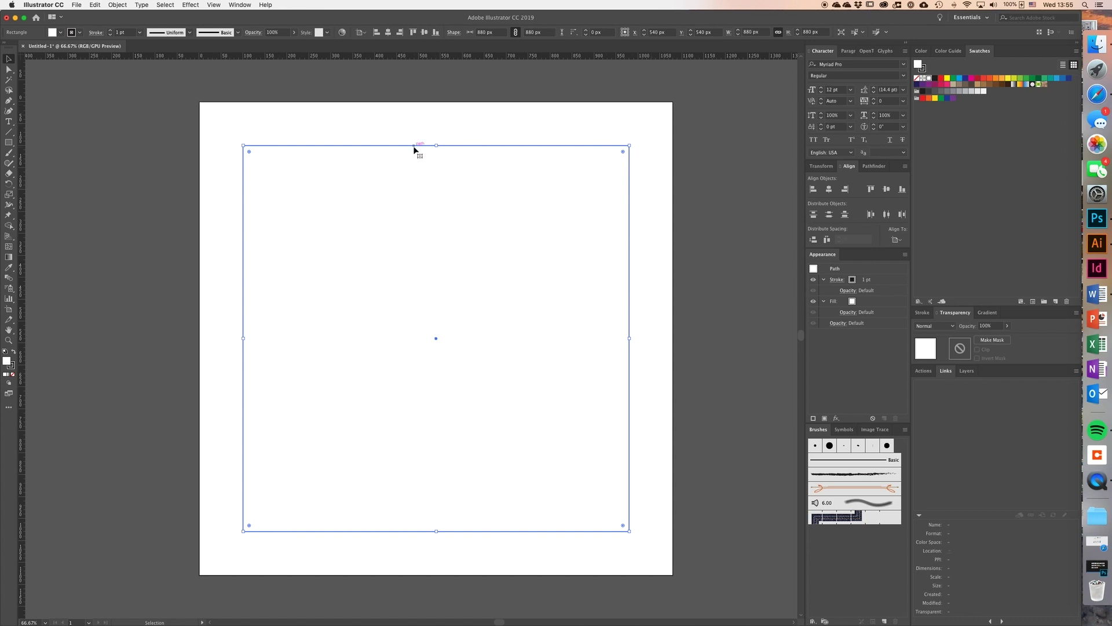
Step: Place a horizontal and a vertical ruler guide through the square's center point at X 540 px, Y 540 px
left_click_drag(475, 59, 436, 341)
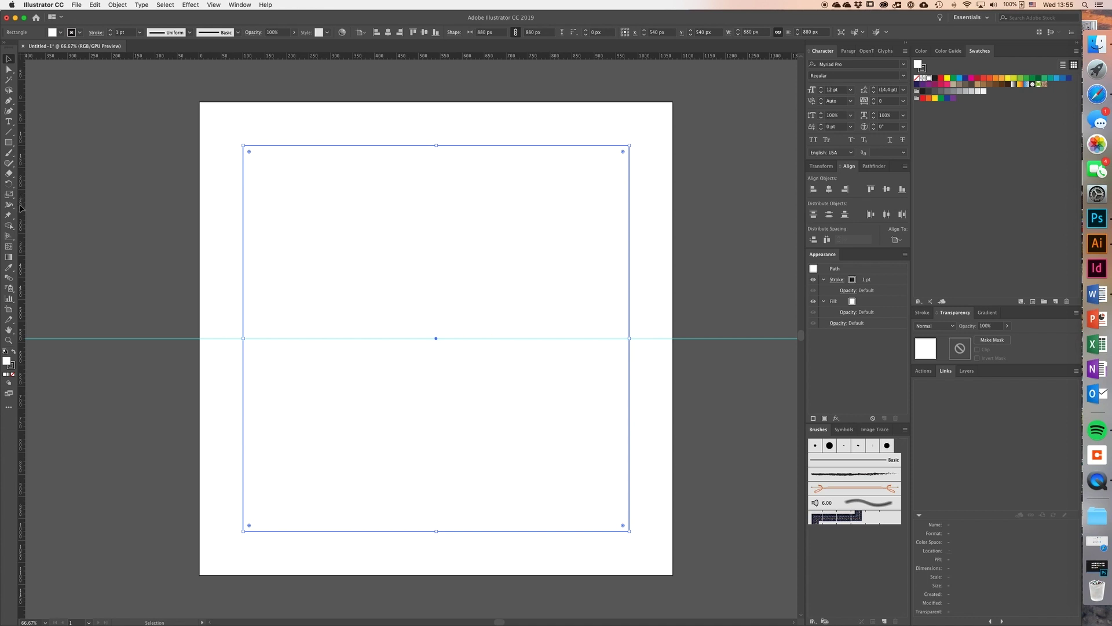
left_click_drag(22, 215, 436, 340)
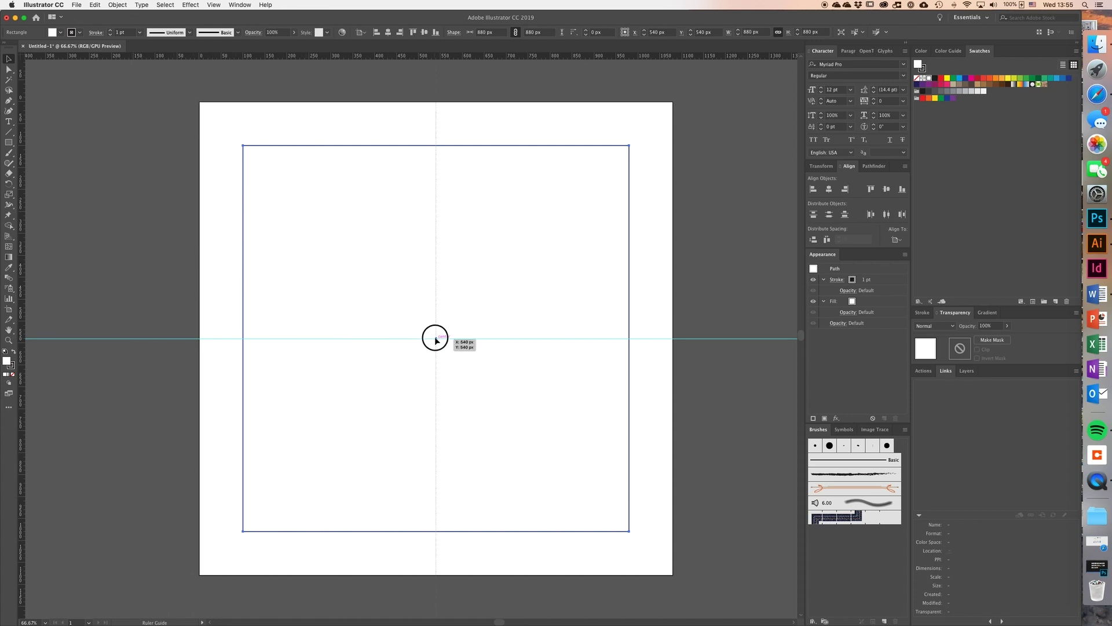
left_click_drag(436, 340, 436, 340)
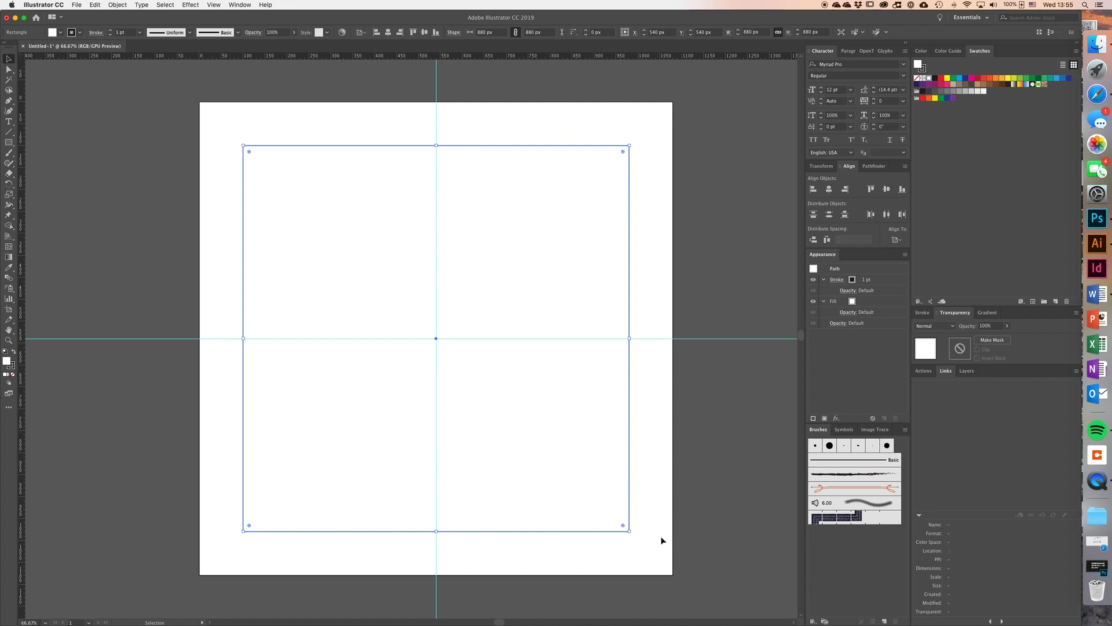
Step: Convert the selected 880 px square into guides
left_click(215, 5)
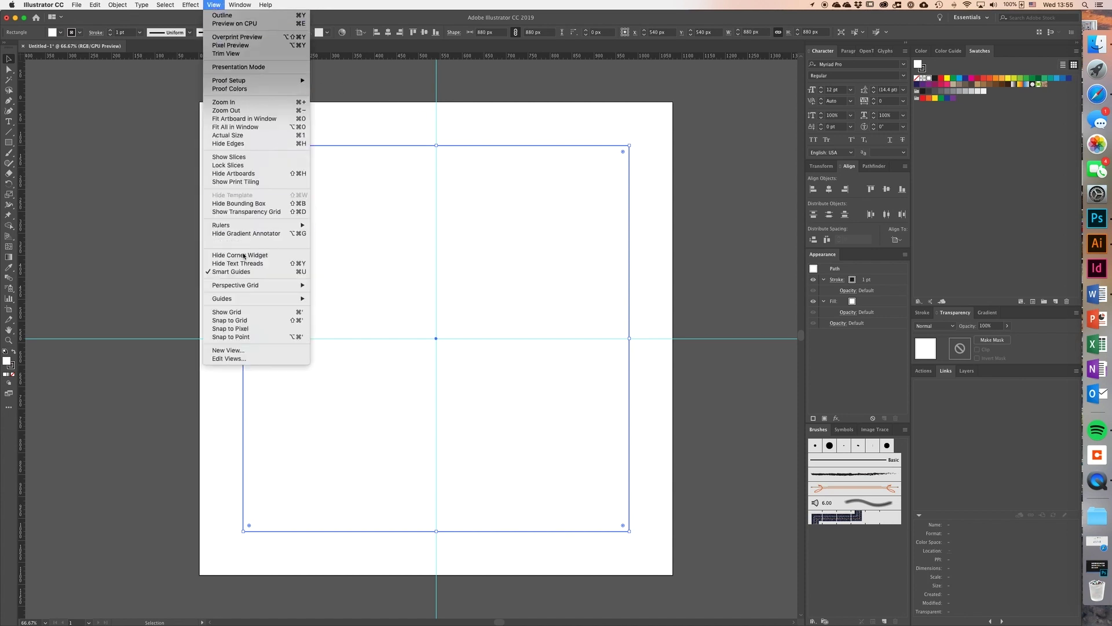
mouse_move(296, 298)
left_click(348, 314)
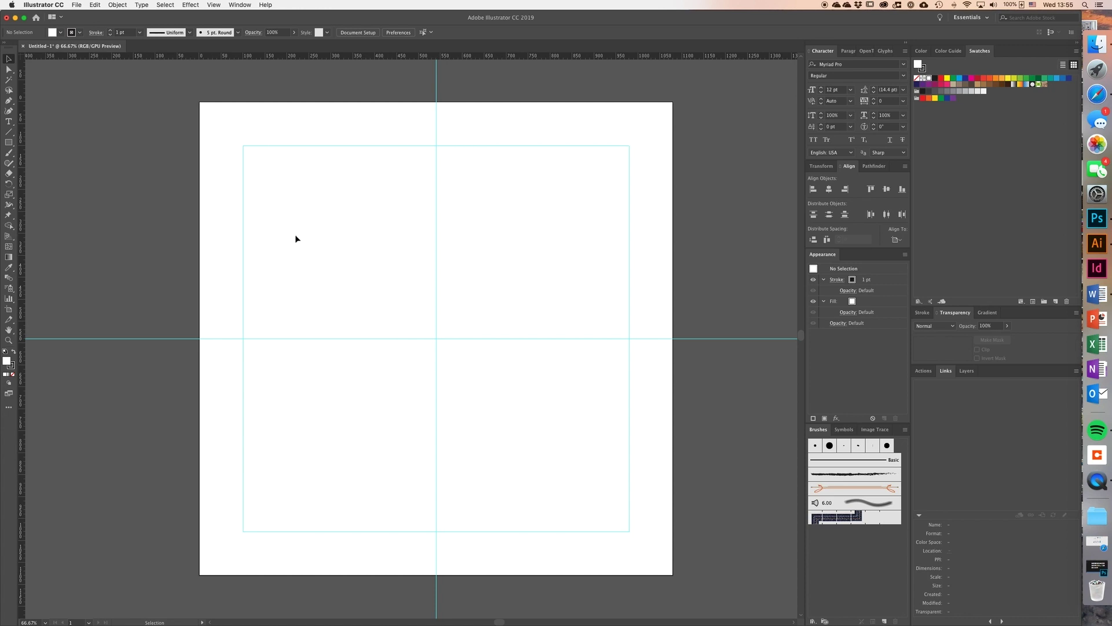
Step: Create a square 440 px wide and 440 px high on the artboard
left_click(8, 142)
left_click(347, 239)
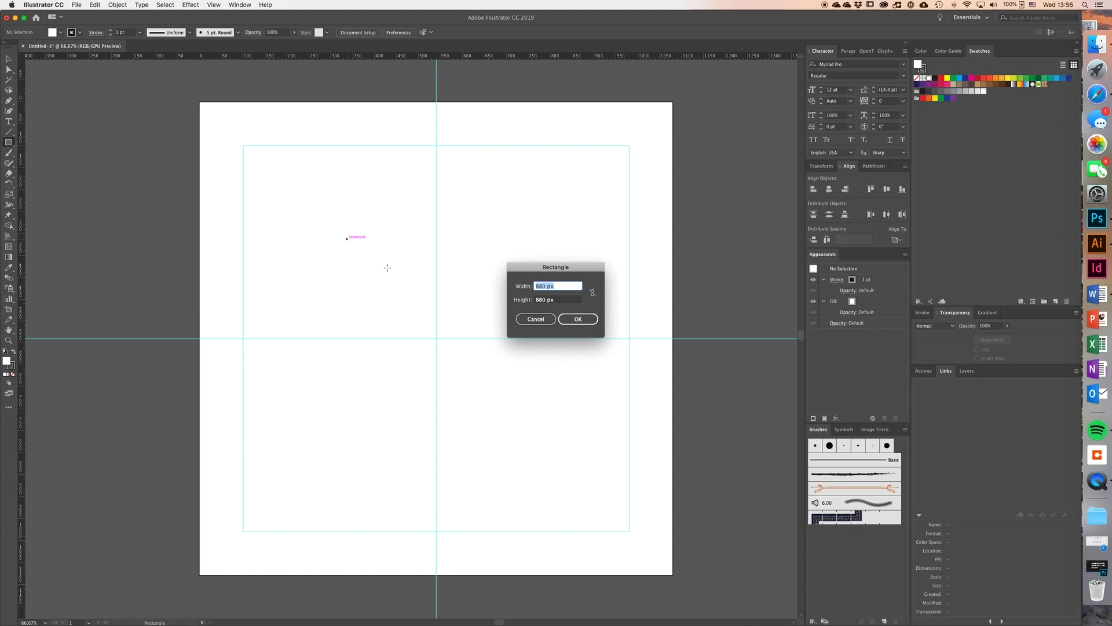
type("440")
key("Tab")
type("44")
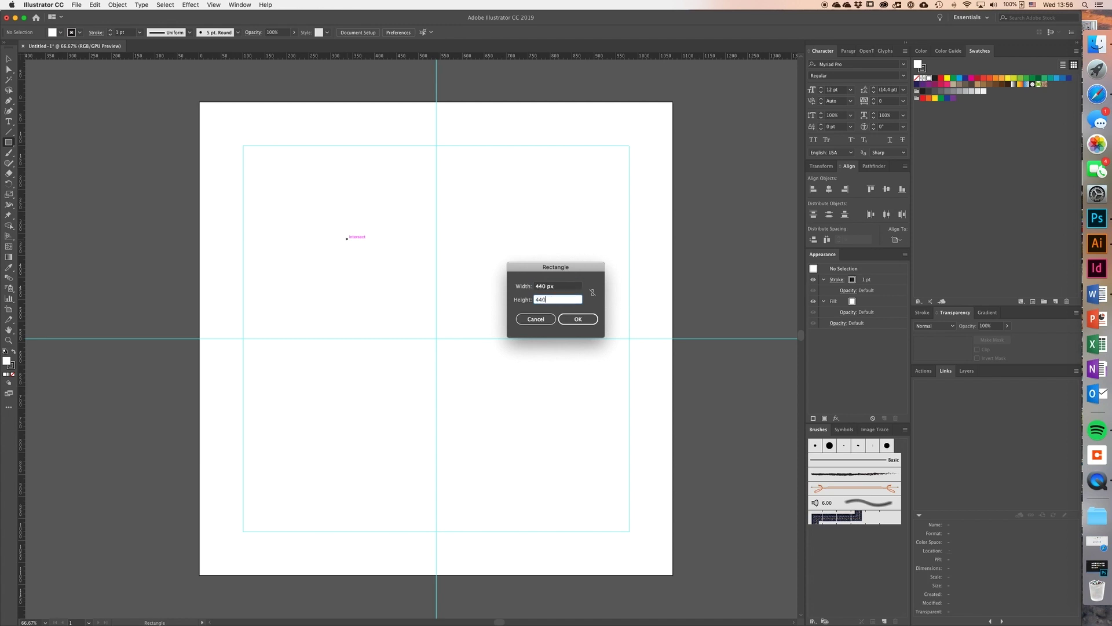
type("0")
left_click(577, 320)
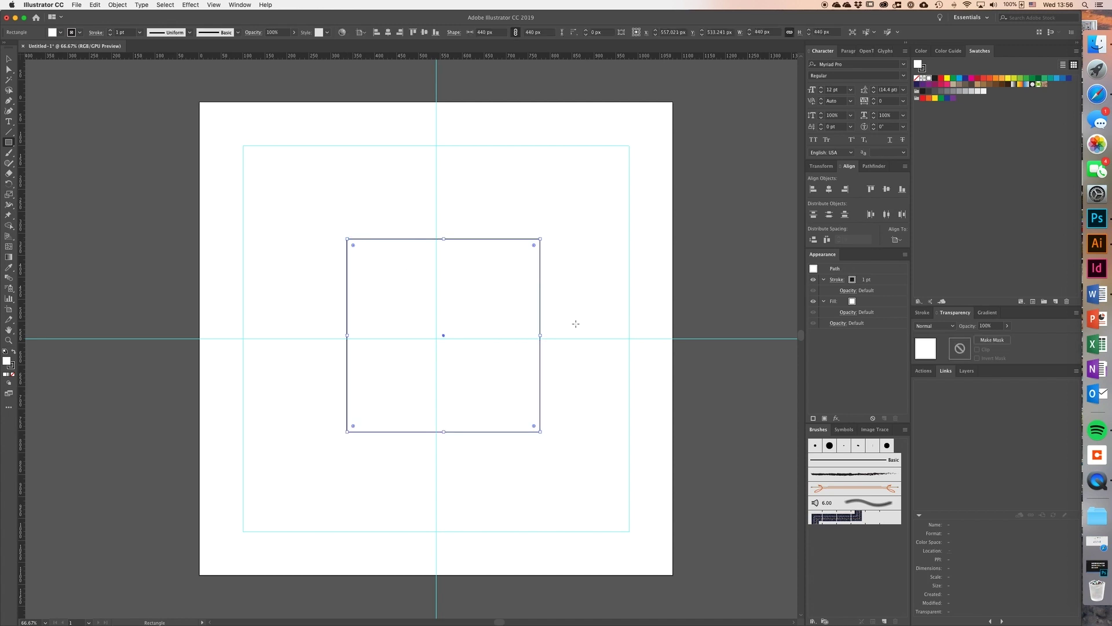
Step: Center the 440 px square horizontally and vertically on the artboard
scroll(471, 149, "left", 1)
left_click(388, 31)
left_click(425, 31)
Step: Place ruler guides along all four edges of the centered 440 px square, and delete the square
left_click_drag(466, 59, 347, 243)
left_click_drag(429, 58, 348, 435)
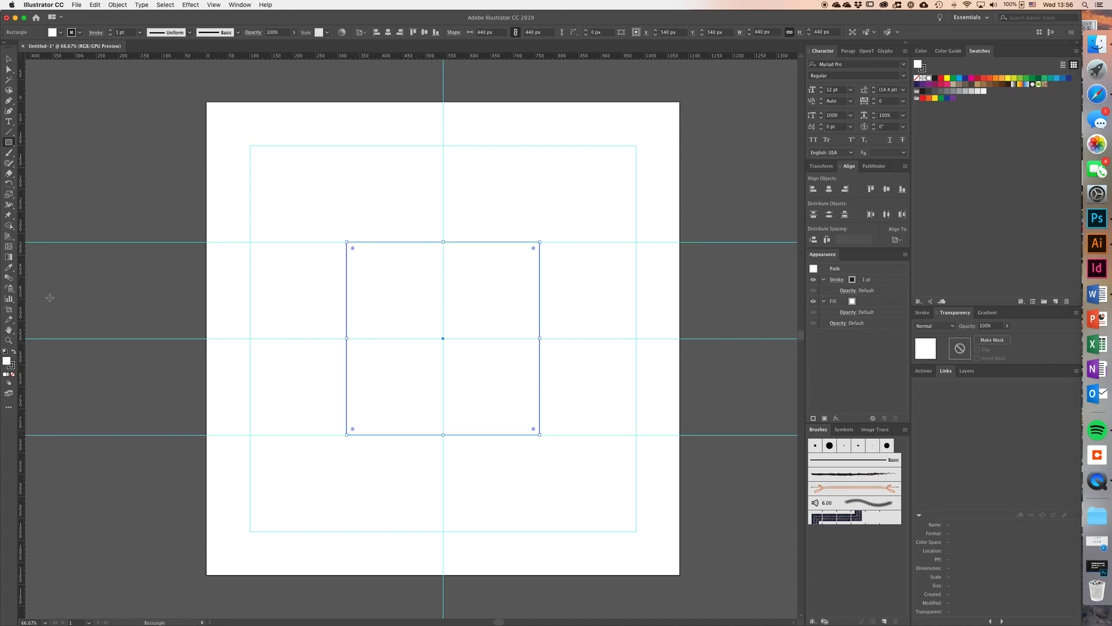
left_click_drag(22, 305, 346, 335)
left_click_drag(22, 260, 539, 290)
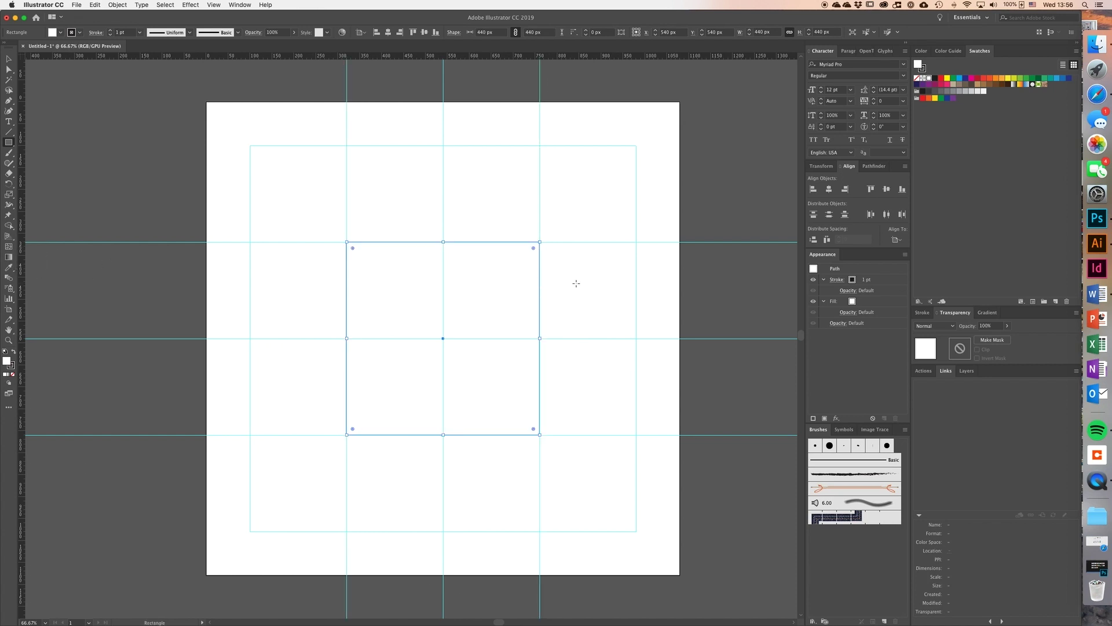
key("Delete")
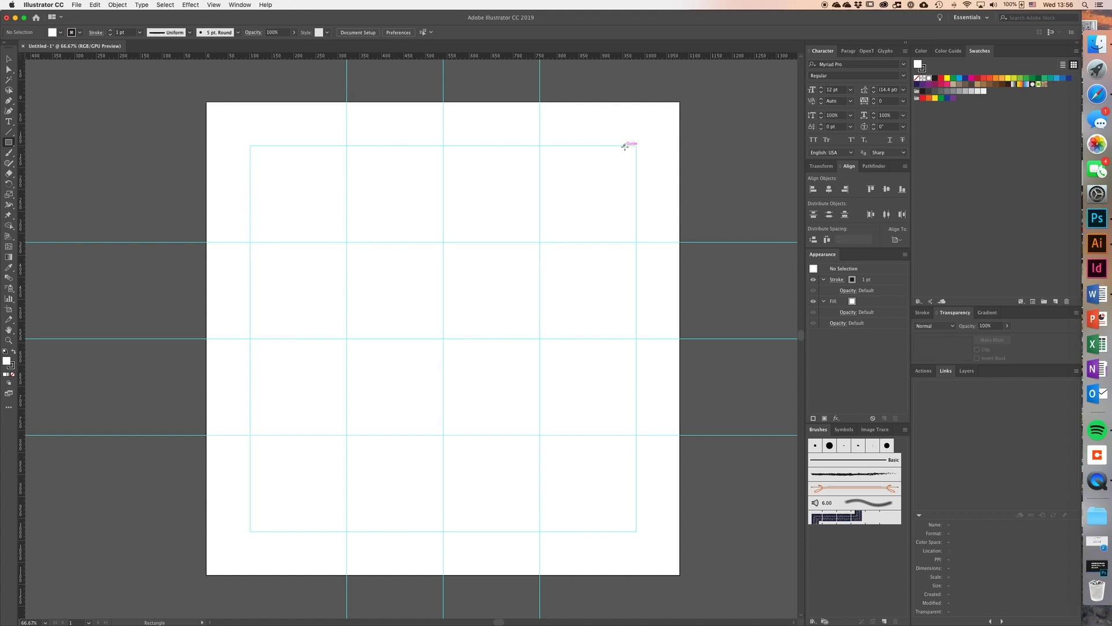
Step: Draw a 440 px square from the upper-left corner of the guide frame to the artboard's center
left_click(9, 143)
key("v")
left_click(6, 143)
left_click(6, 144)
left_click_drag(250, 144, 443, 339)
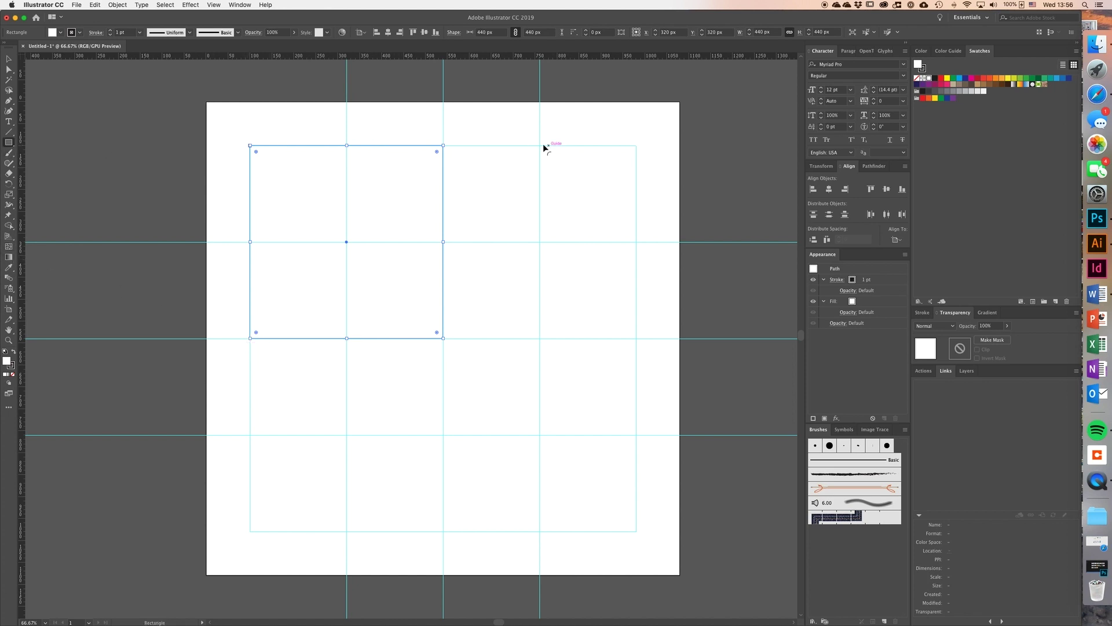
Step: Give the upper-left 440 px square a light gray fill and no stroke
left_click(9, 59)
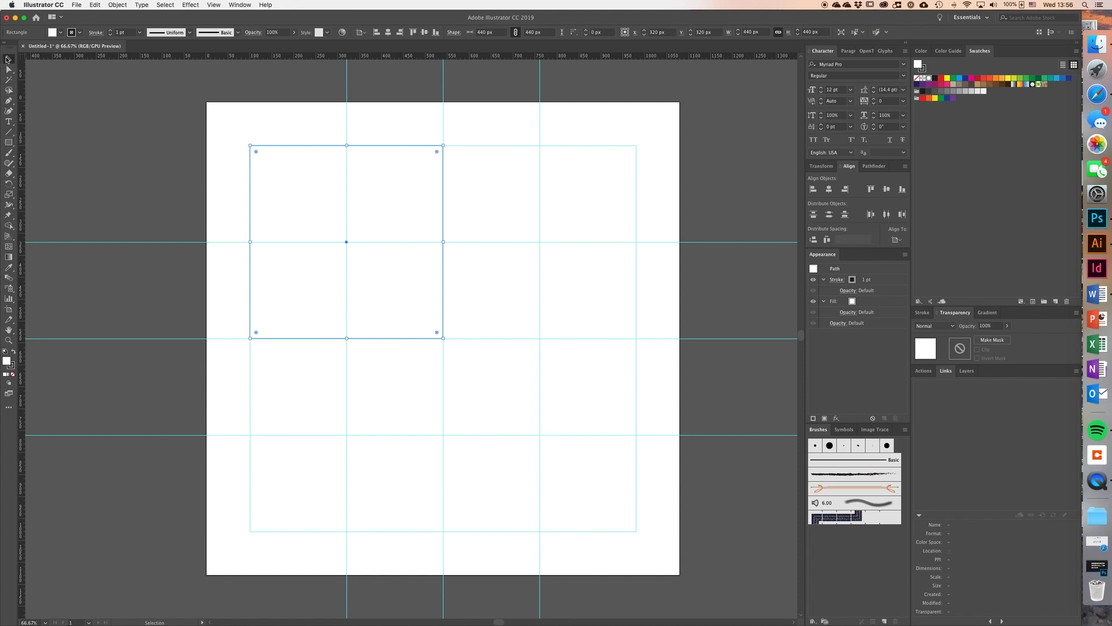
left_click(152, 132)
left_click(280, 150)
left_click(972, 92)
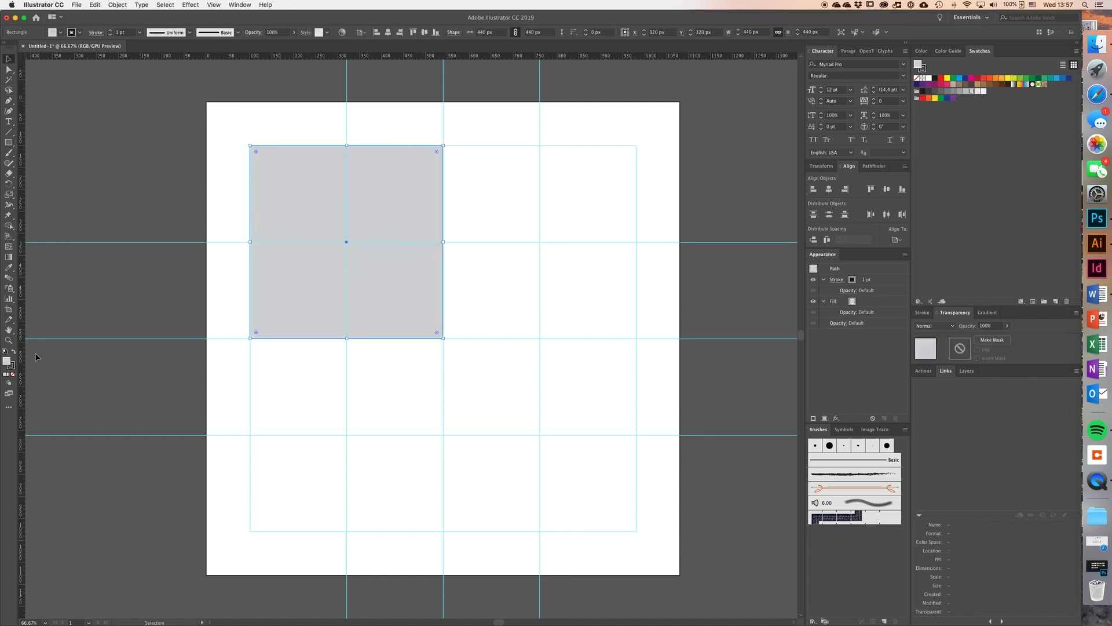
left_click(14, 352)
left_click(12, 374)
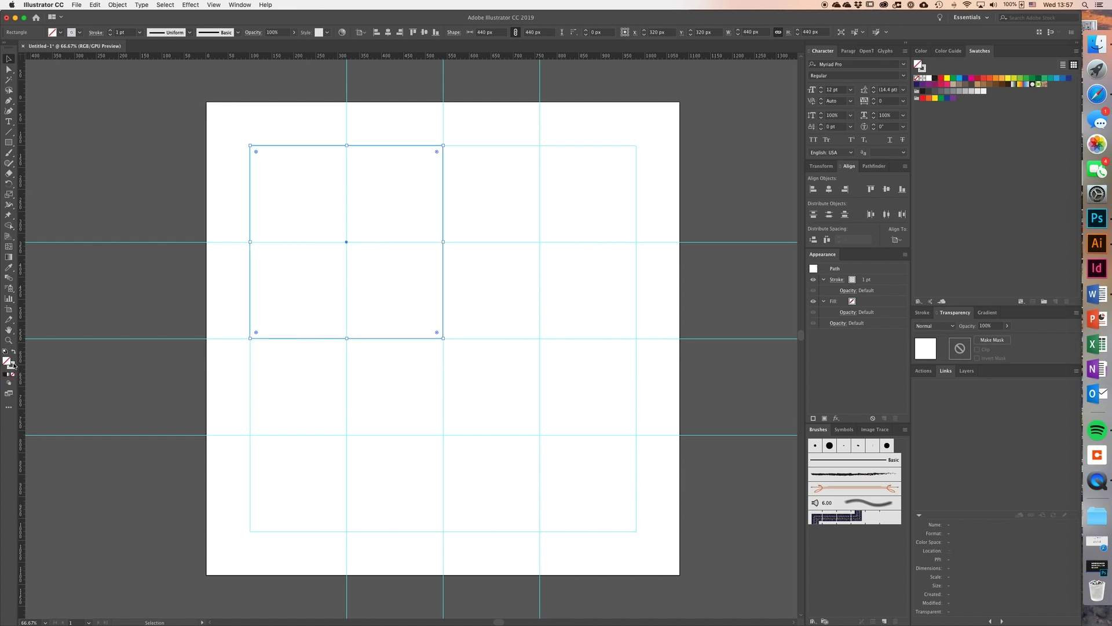
left_click(14, 351)
left_click(73, 365)
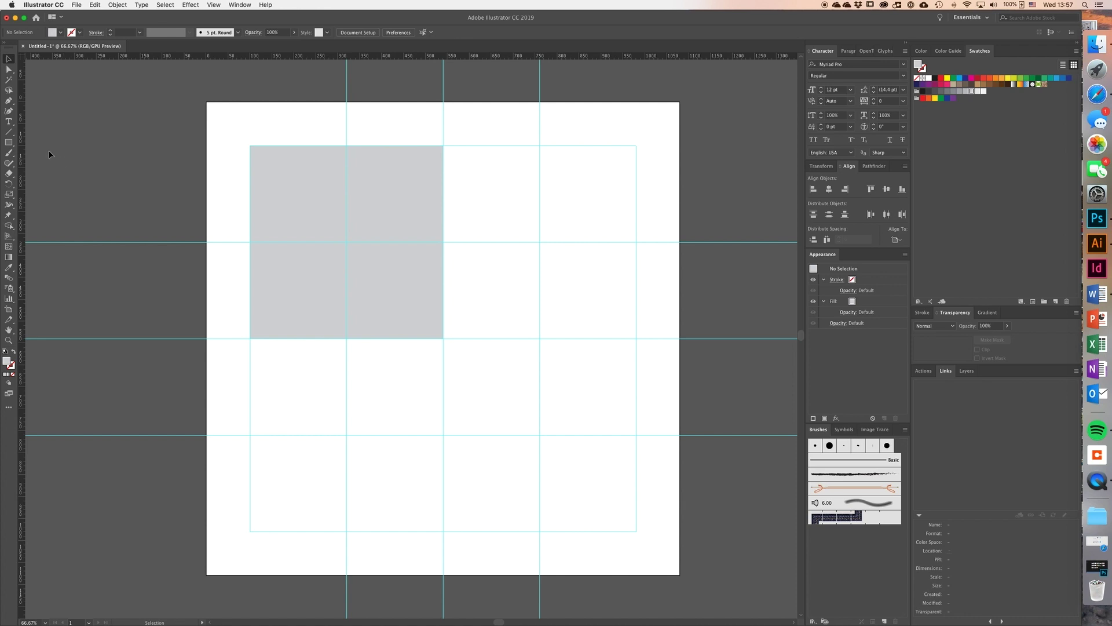
Step: Draw a 220 px square against the upper-right side of the gray square, and delete both squares
left_click(8, 142)
left_click_drag(443, 146, 539, 241)
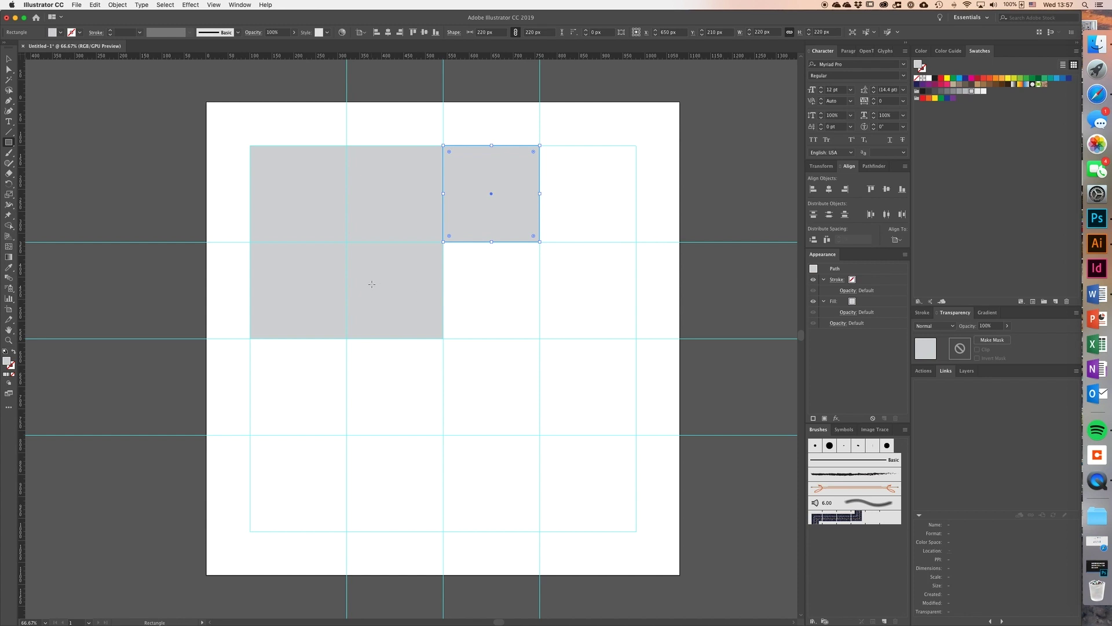
left_click(8, 59)
left_click_drag(548, 169, 419, 254)
key("Delete")
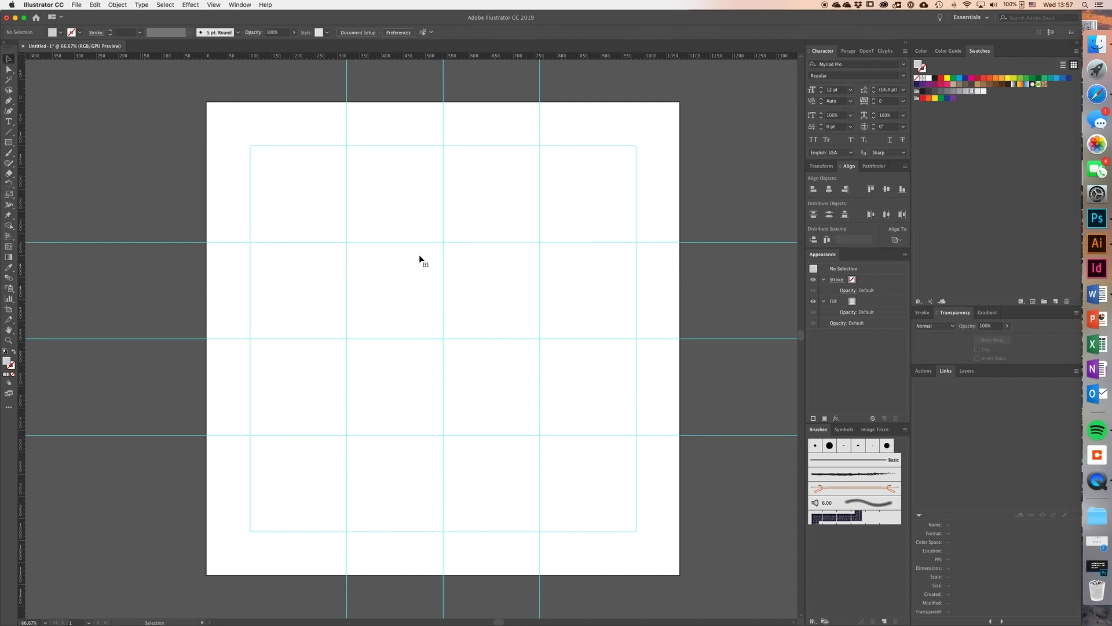
Step: Switch to Finder and place Tutorial-JPEG-03.jpg through Tutorial-JPEG-17.jpg in the Illustrator document, beside the artboard
scroll(419, 255, "down", 1)
scroll(419, 255, "right", 4)
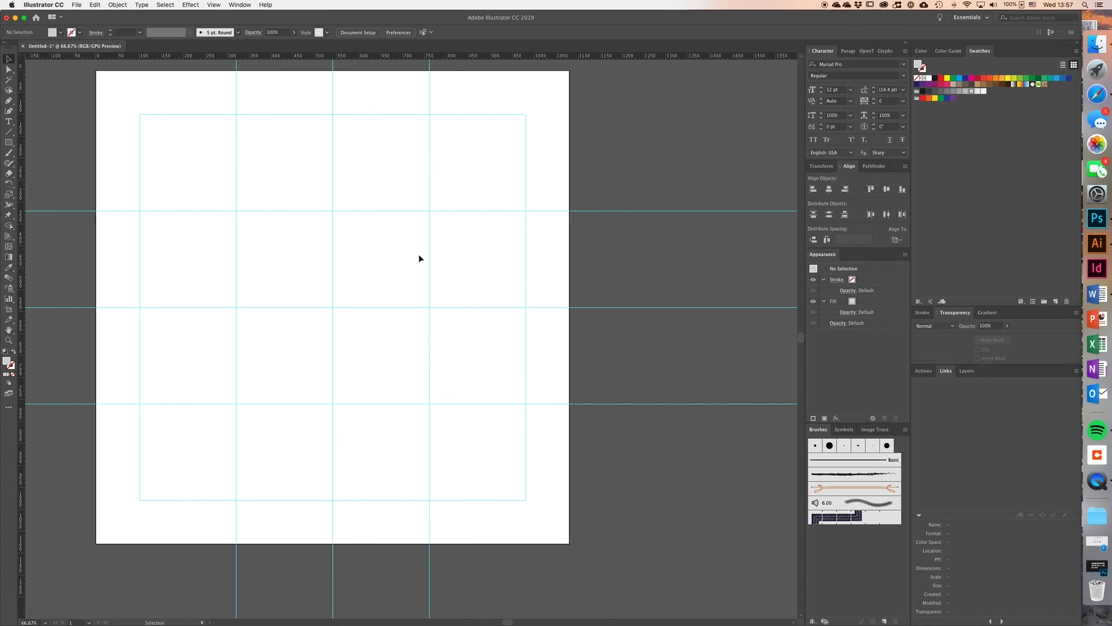
scroll(315, 213, "right", 2)
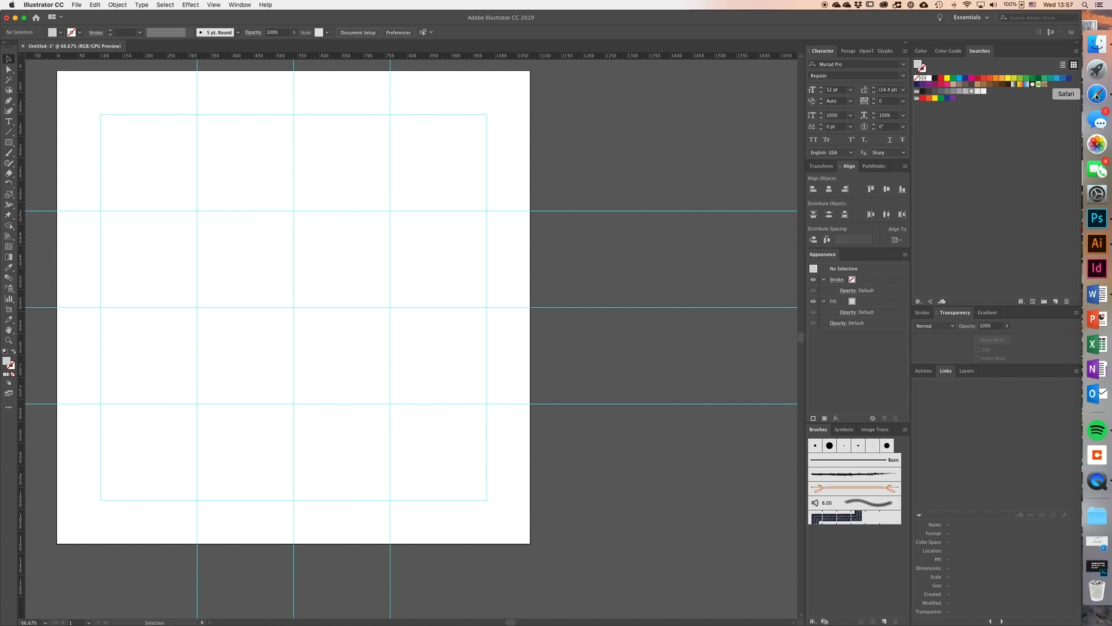
left_click(1097, 44)
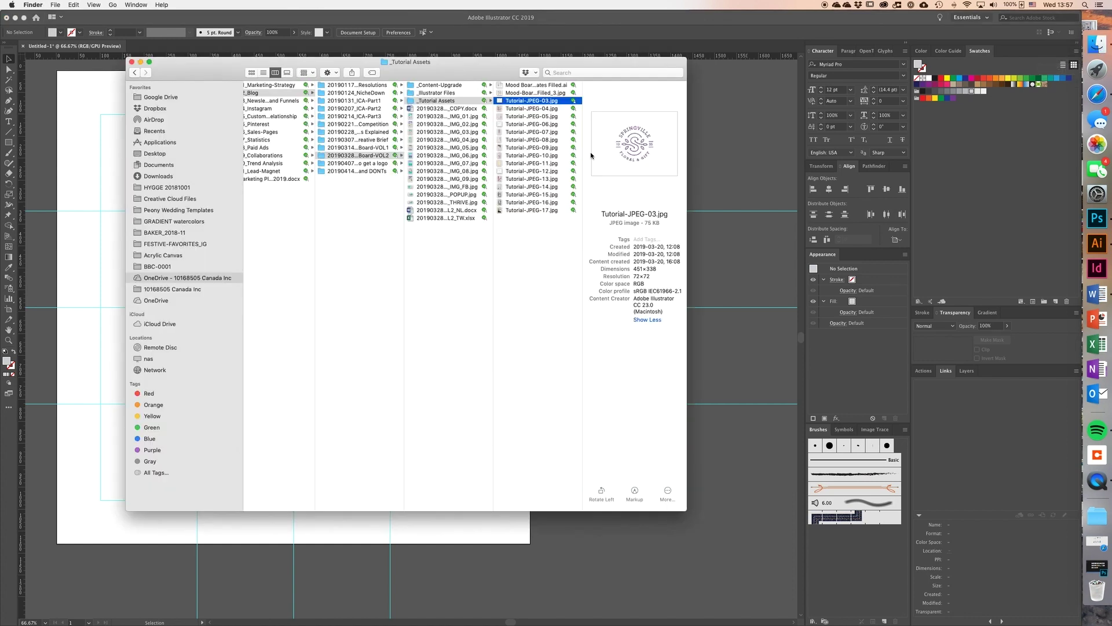
left_click(547, 210, "shift")
left_click_drag(519, 107, 729, 151)
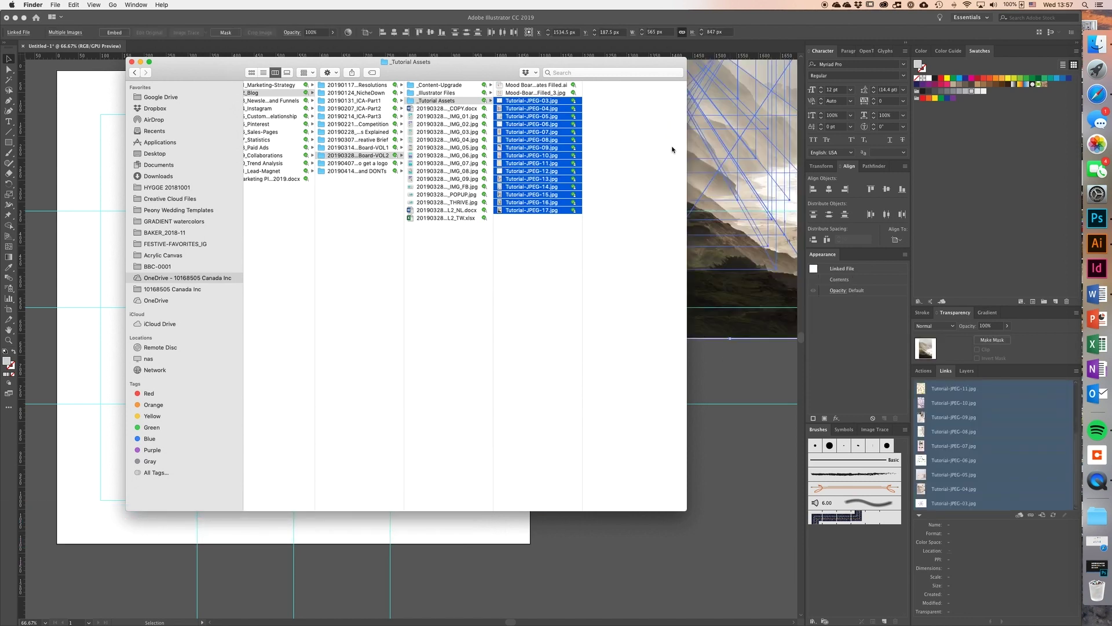
left_click(723, 352)
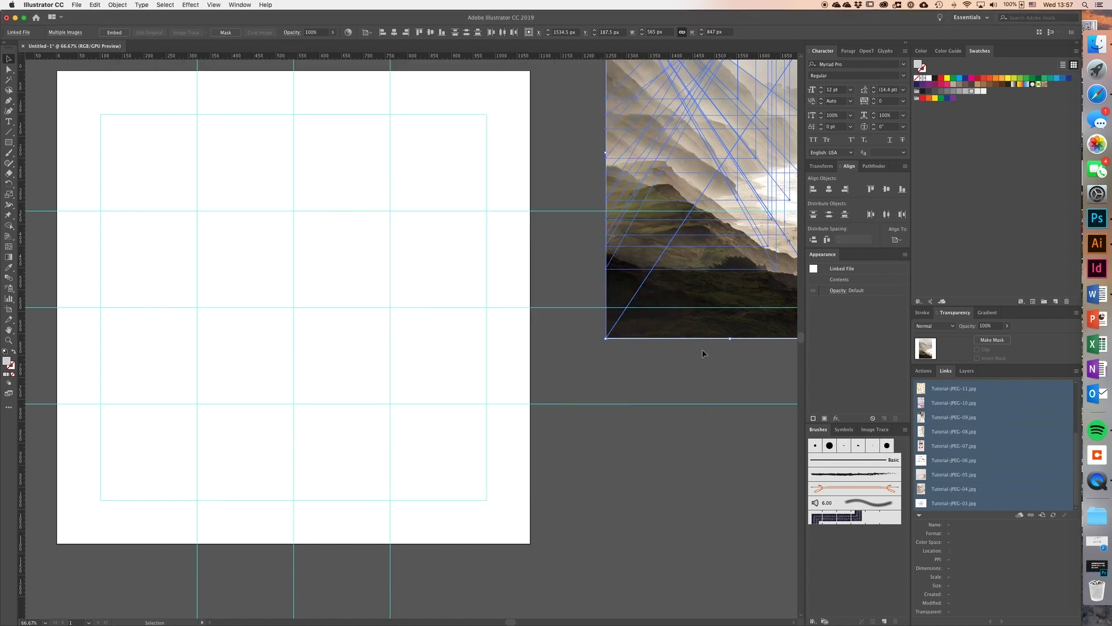
Step: Separate the coastal landscape and green-bench interior photos from the image stack, keeping them off the artboard
scroll(482, 199, "up", 2)
scroll(482, 199, "right", 5)
left_click(475, 207)
left_click_drag(564, 211, 541, 515)
scroll(517, 277, "down", 2)
scroll(516, 277, "right", 1)
scroll(517, 276, "down", 2)
scroll(517, 276, "right", 1)
left_click_drag(514, 310, 472, 374)
left_click_drag(523, 180, 690, 416)
left_click(447, 185)
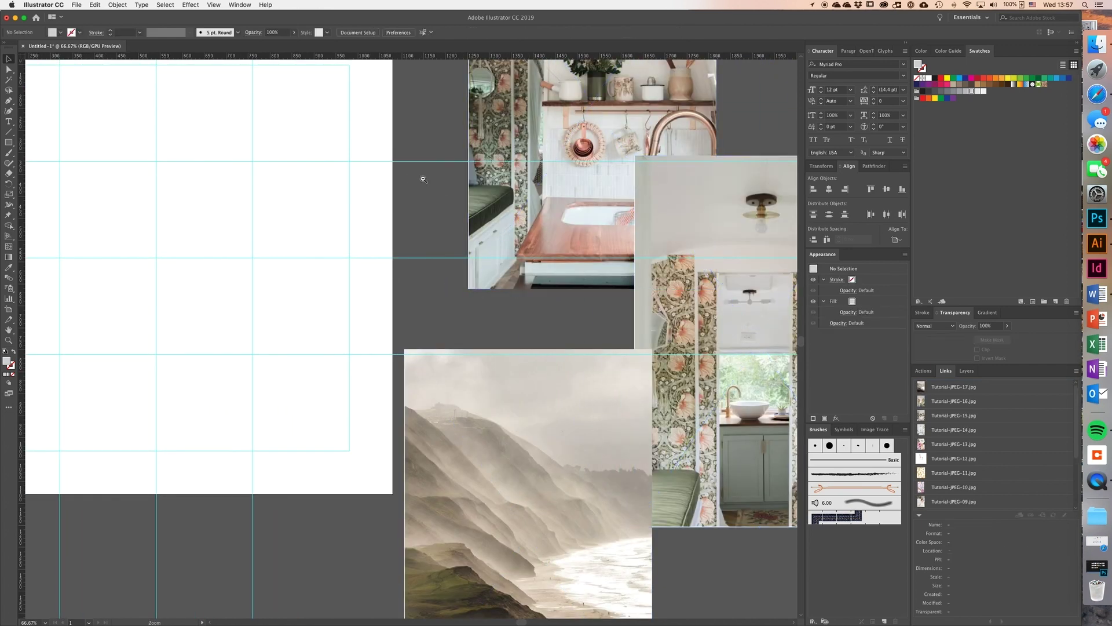
Step: Spread the kitchen, white room, floral pattern, letter b logo and gold pattern images out around the artboard
left_click(423, 179, "alt+super")
left_click(430, 185, "alt+super")
scroll(442, 216, "down", 5)
scroll(443, 217, "left", 1)
left_click_drag(490, 221, 710, 257)
left_click_drag(549, 242, 724, 146)
left_click_drag(512, 207, 361, 97)
left_click_drag(465, 164, 407, 69)
left_click_drag(474, 228, 509, 135)
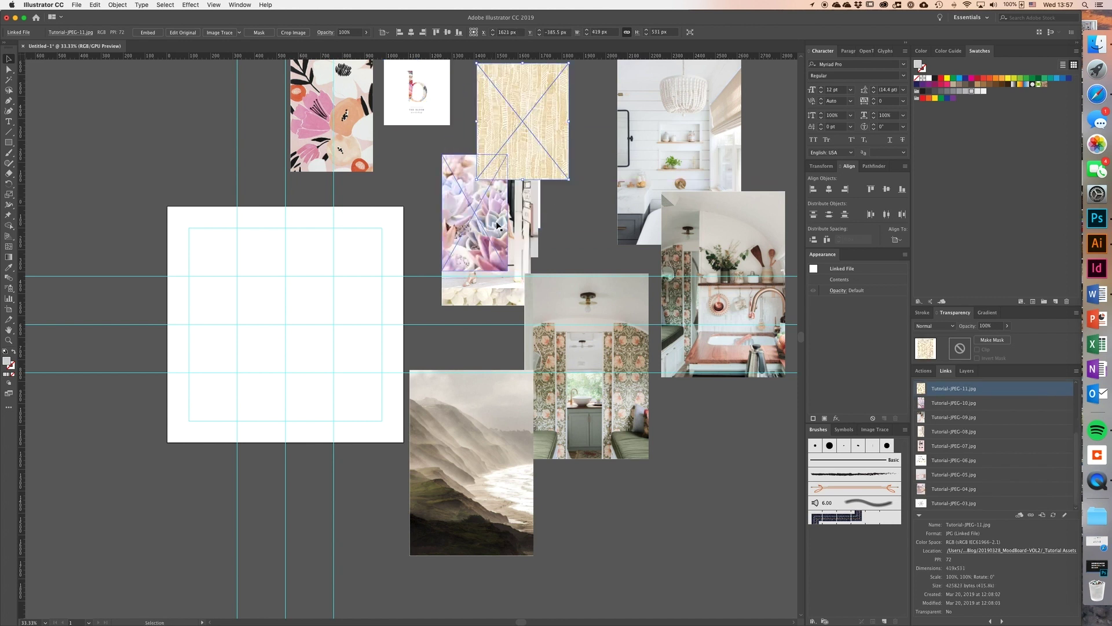
Step: Move the succulent photo next to the gold pattern and the seated woman photo above the artboard's left side
scroll(497, 225, "up", 3)
left_click_drag(543, 168, 590, 130)
left_click_drag(506, 234, 238, 124)
scroll(417, 203, "down", 3)
scroll(417, 202, "left", 5)
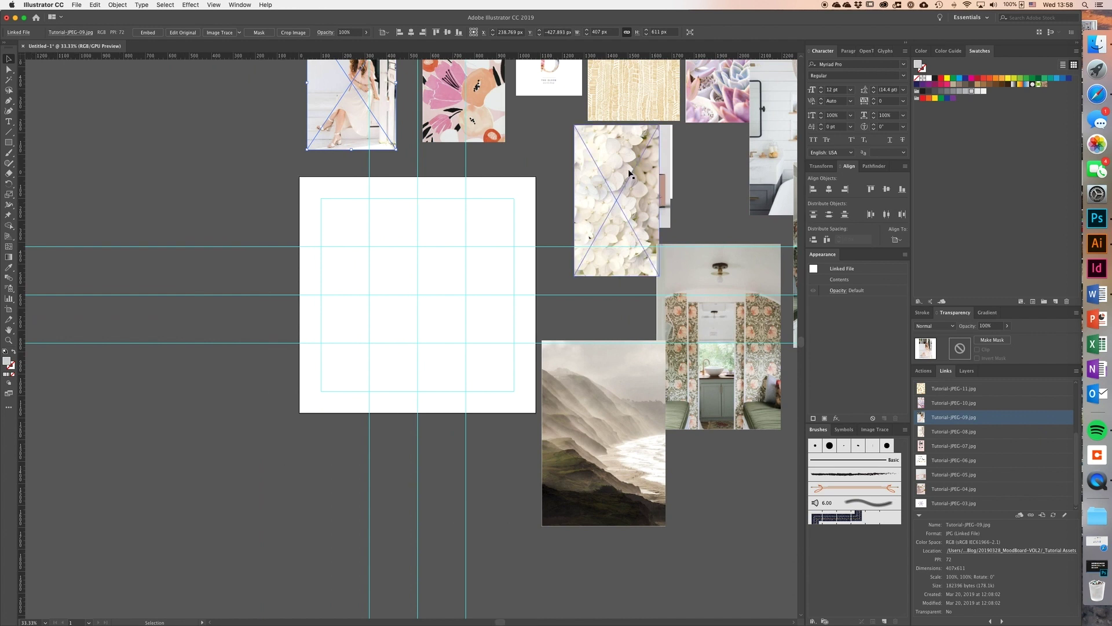
Step: Arrange the alphabet and Simple Flowers images left of the artboard and the two packaging photos right of it
scroll(629, 175, "up", 2)
left_click_drag(629, 184, 252, 314)
left_click_drag(610, 201, 132, 297)
left_click_drag(621, 226, 598, 301)
left_click_drag(613, 196, 702, 214)
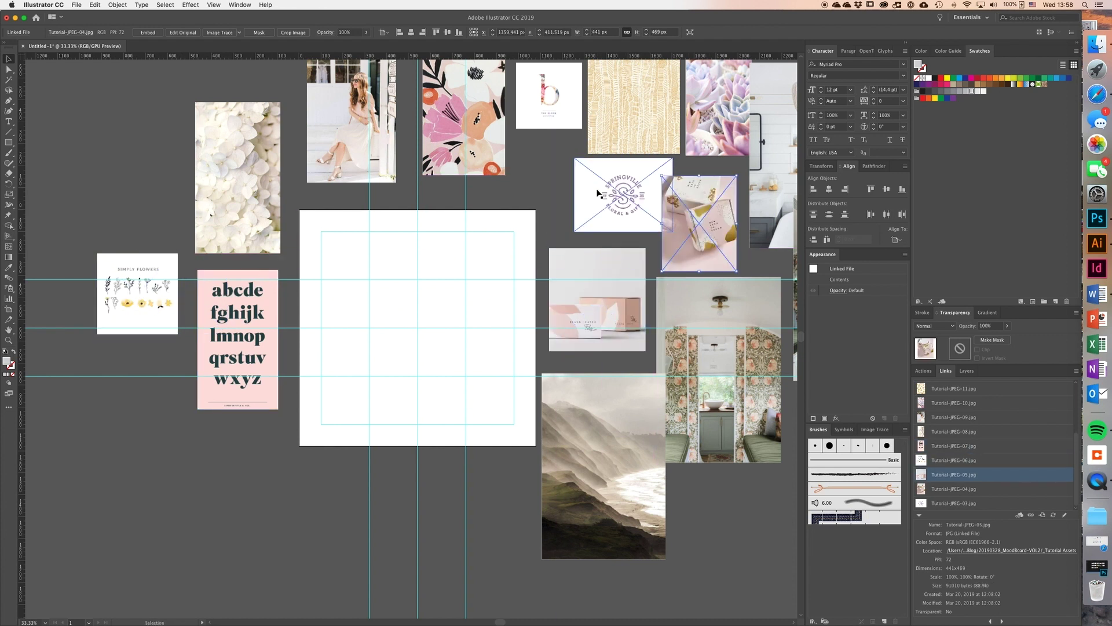
left_click(554, 183)
Step: Move the floral pattern image Tutorial-JPEG-13.jpg onto the upper-right part of the artboard
scroll(554, 183, "up", 3)
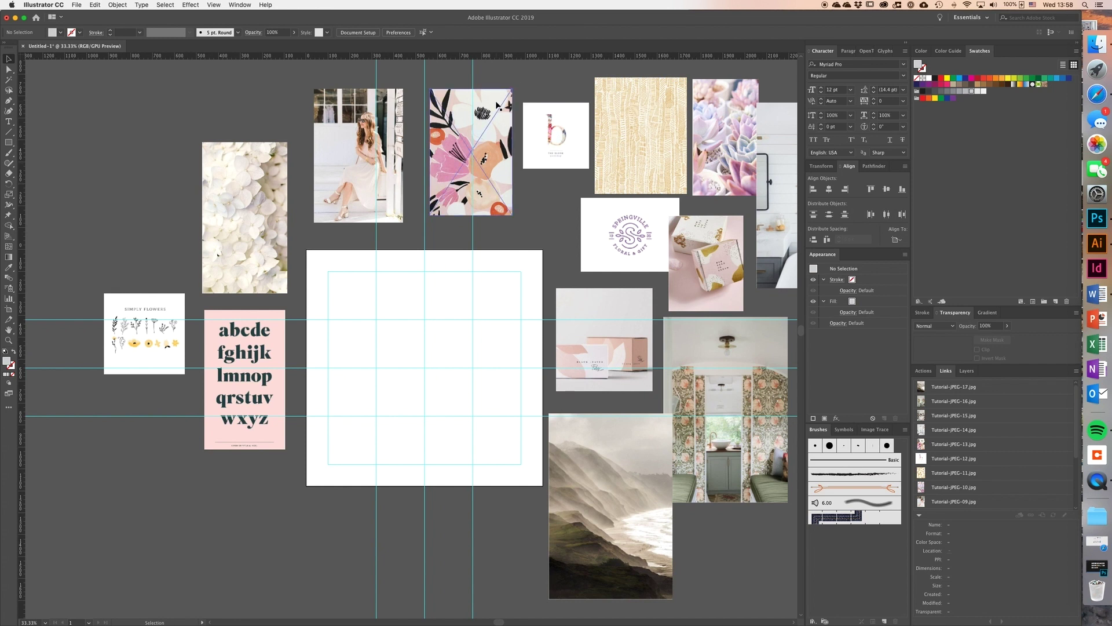
left_click_drag(497, 105, 480, 124)
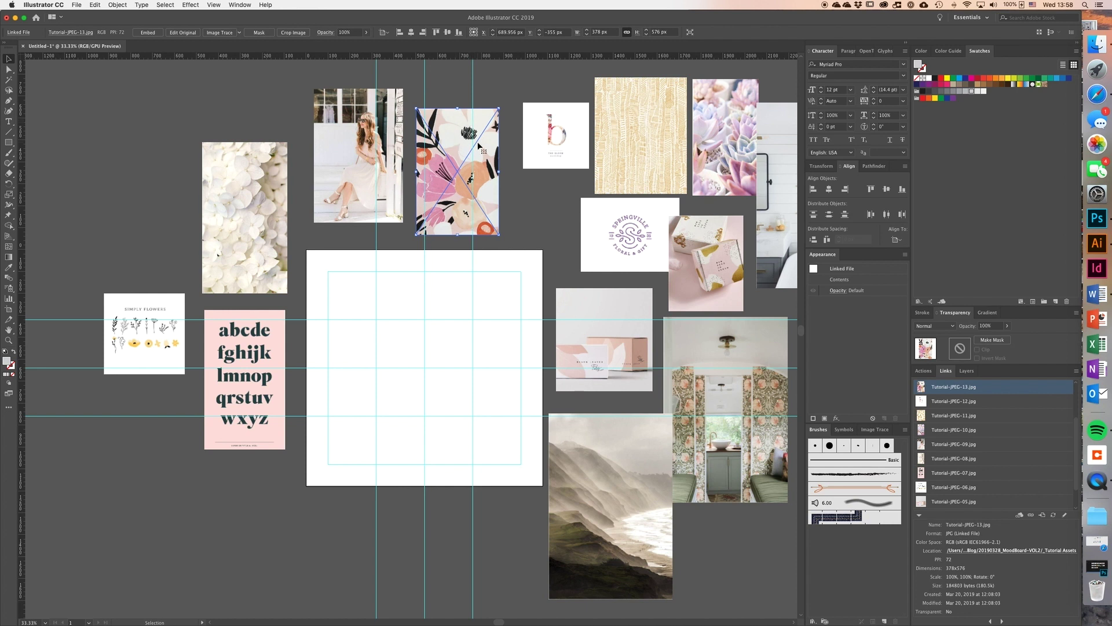
scroll(478, 146, "down", 3)
scroll(475, 116, "up", 1)
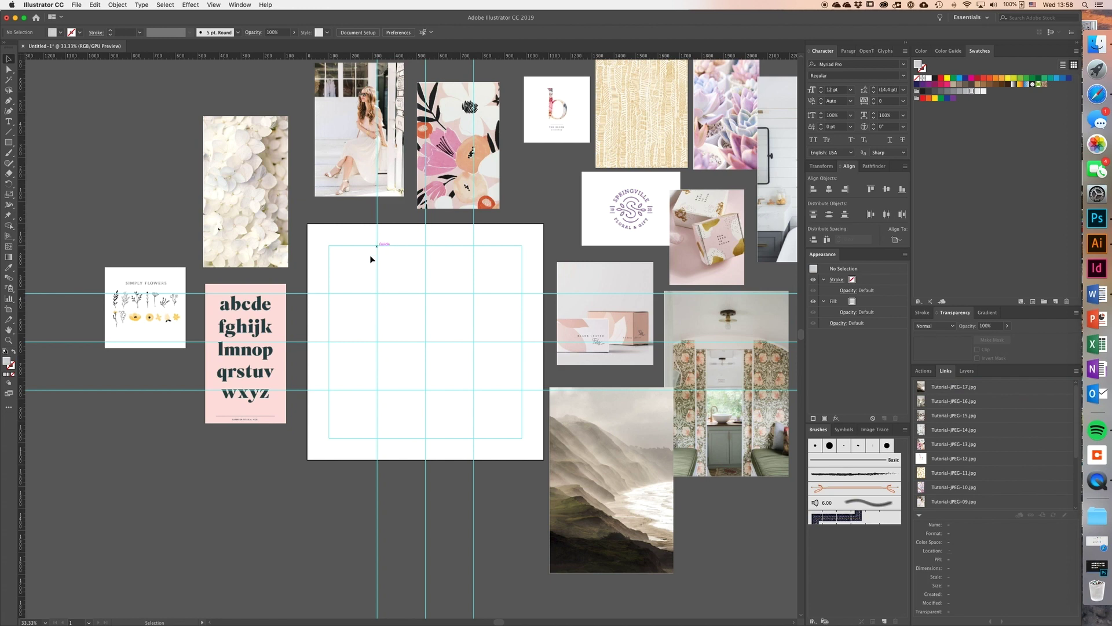
left_click_drag(459, 165, 492, 308)
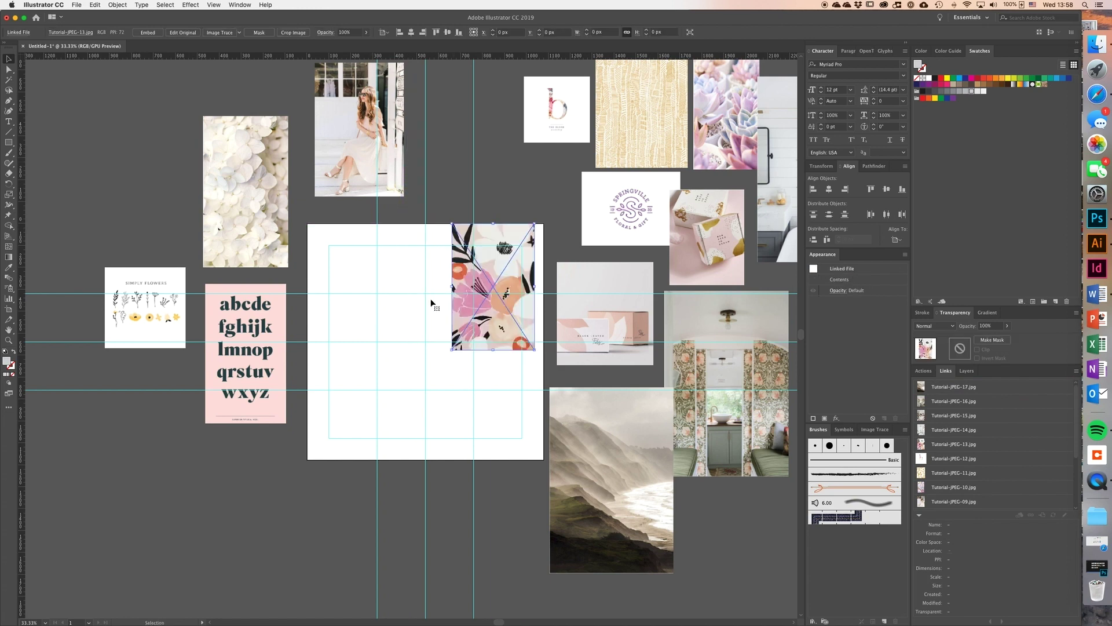
left_click(397, 306)
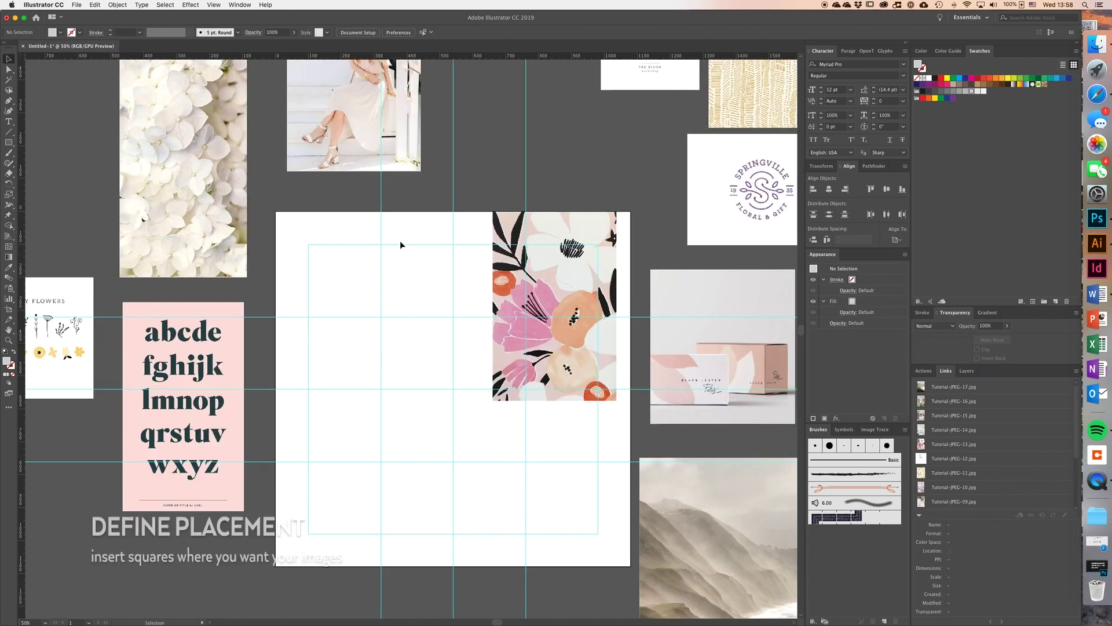
Step: Draw a gray 440 px masking square over the upper-left quarter of the guide frame
key("m")
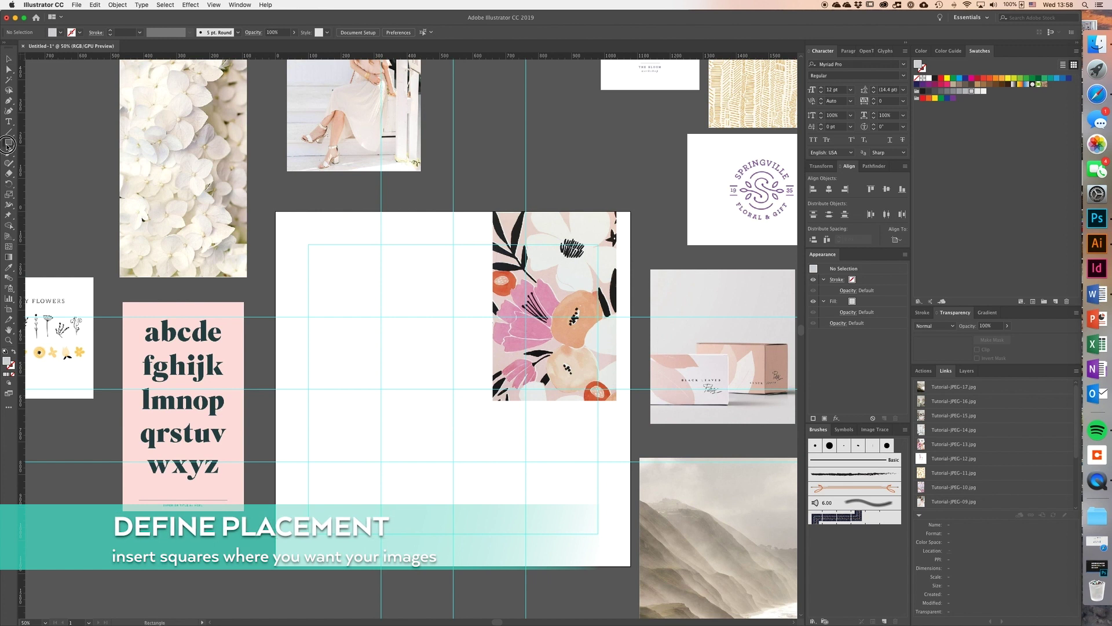
mouse_move(311, 248)
left_mouse_down()
mouse_move(417, 382)
mouse_move(453, 390)
left_mouse_up()
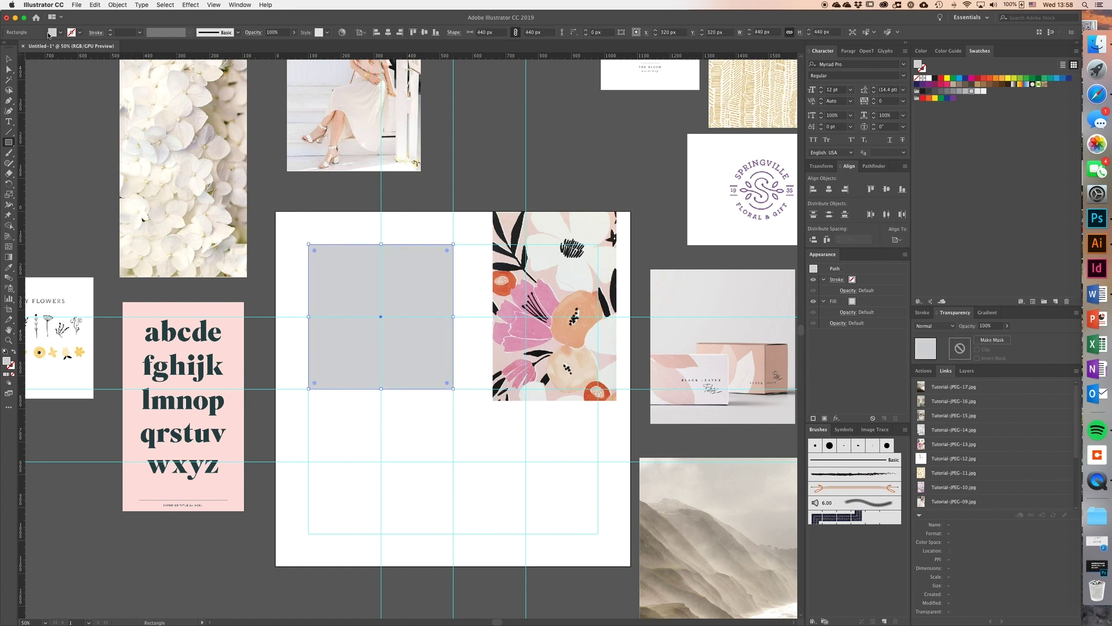
left_click(8, 58)
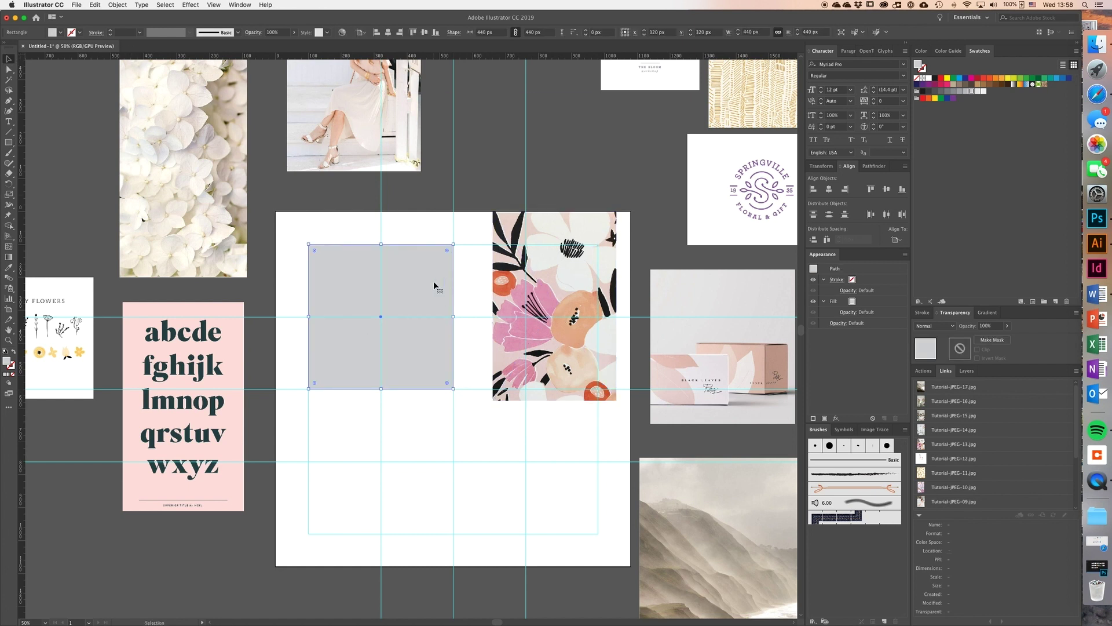
Step: Position the floral pattern image behind the gray square and scale it proportionally to 440 px wide, matching the square's sides
left_click_drag(547, 265, 360, 276)
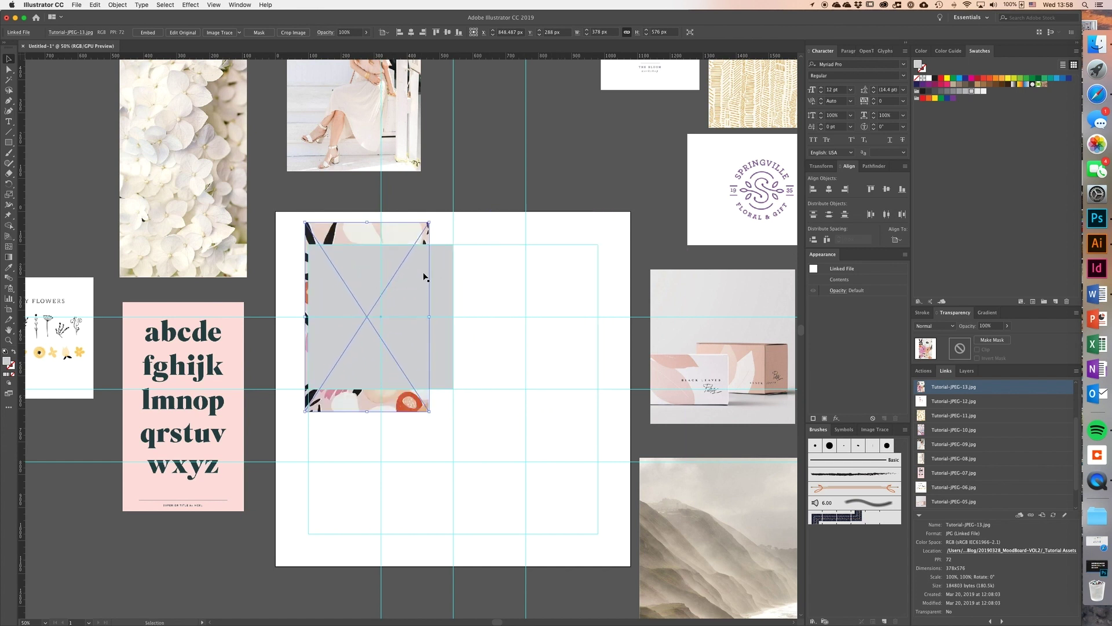
left_click_drag(394, 239, 398, 240)
left_click_drag(435, 318, 453, 317)
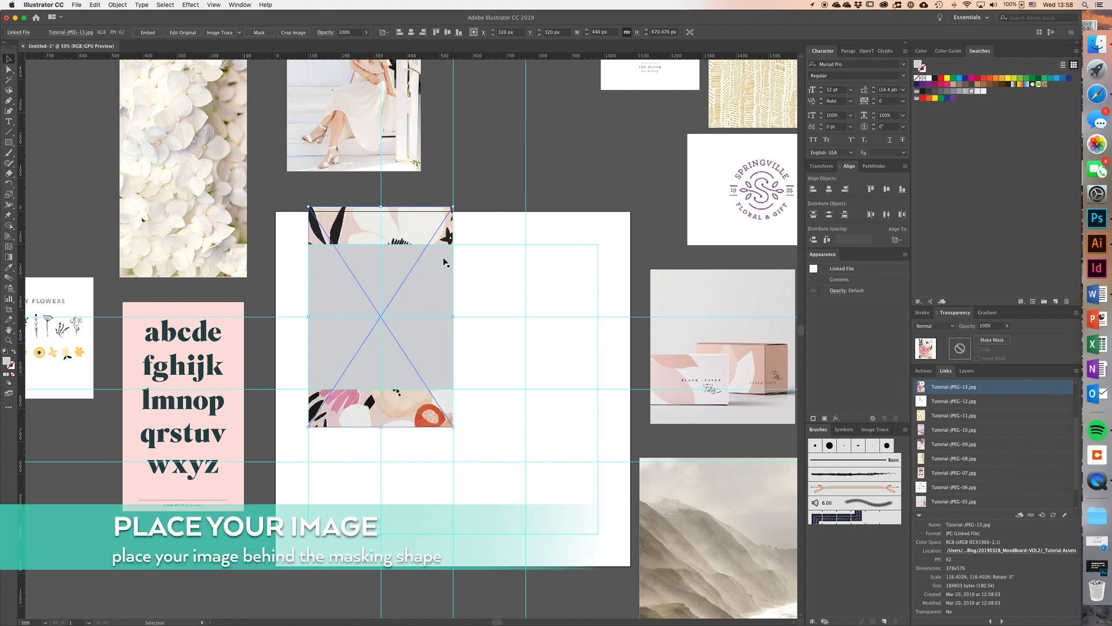
Step: Send the floral pattern image to the back of the stacking order
right_click(398, 232)
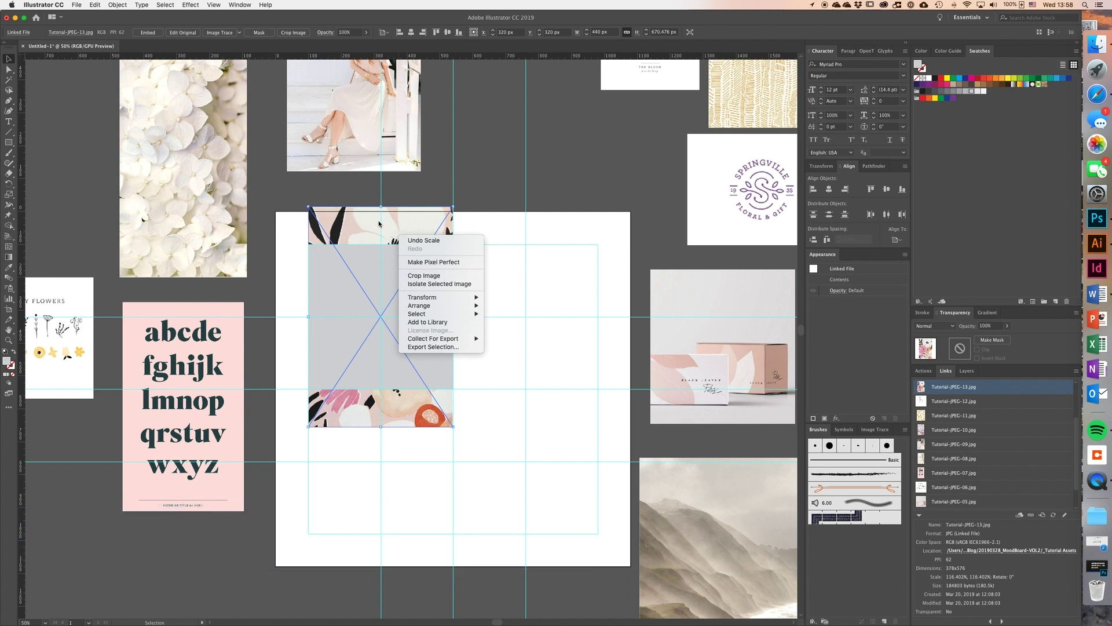
mouse_move(428, 307)
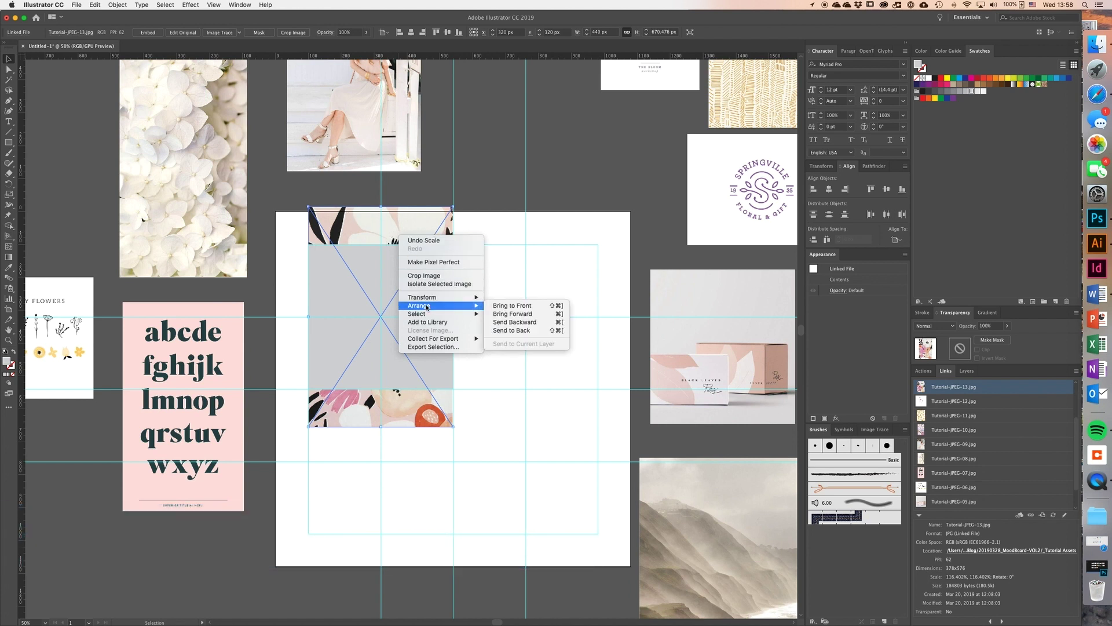
left_click(516, 334)
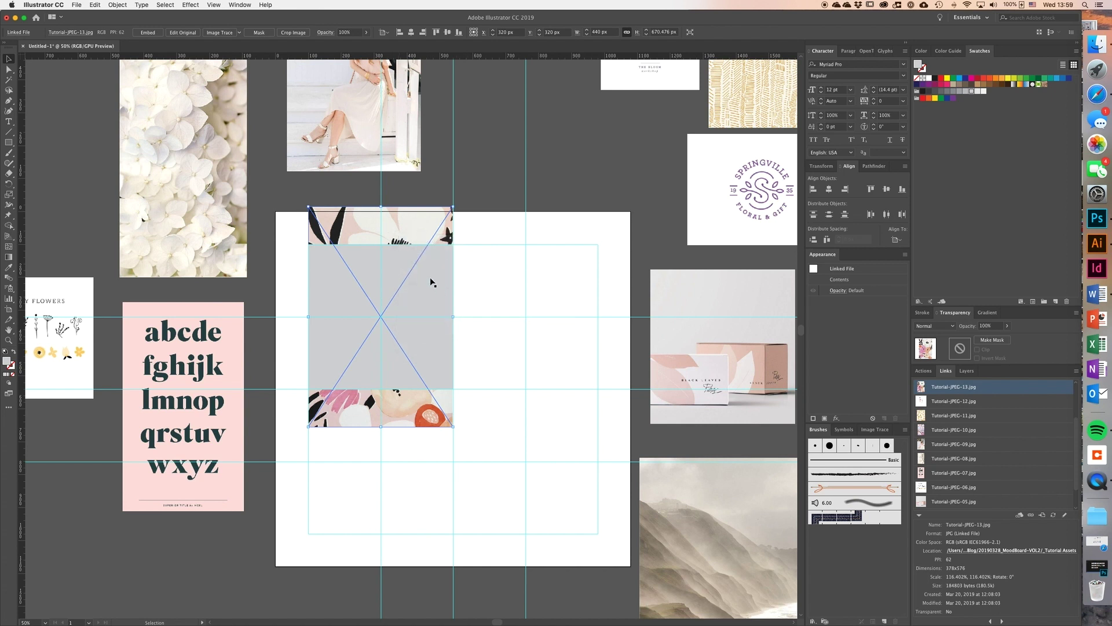
Step: Select the floral pattern image together with the gray square and make a clipping mask from them
left_click(471, 272)
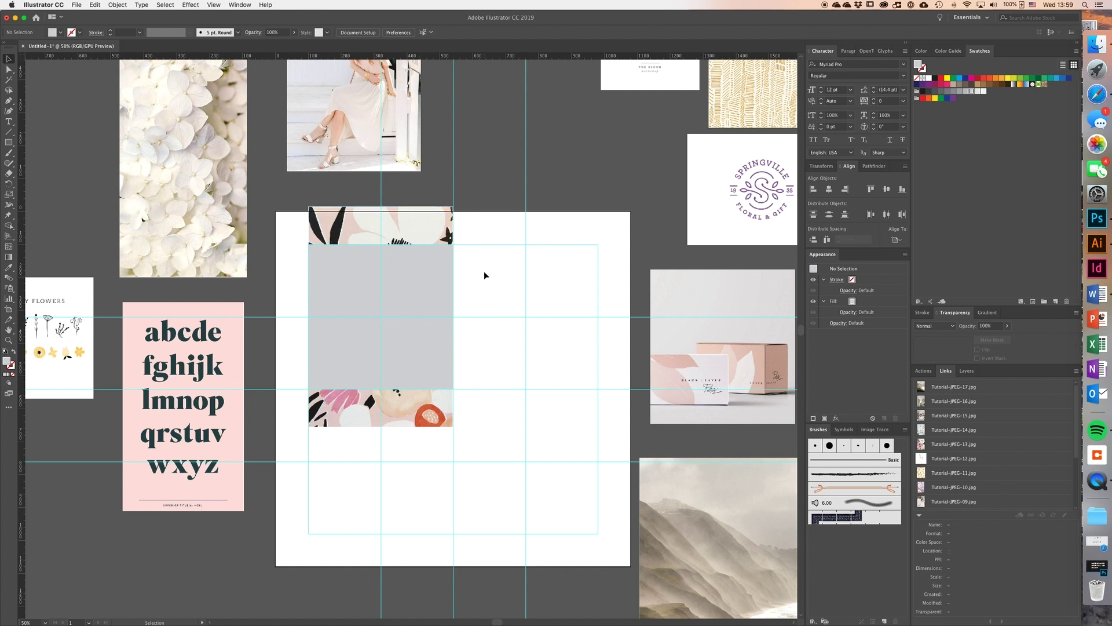
left_click_drag(472, 258, 388, 295)
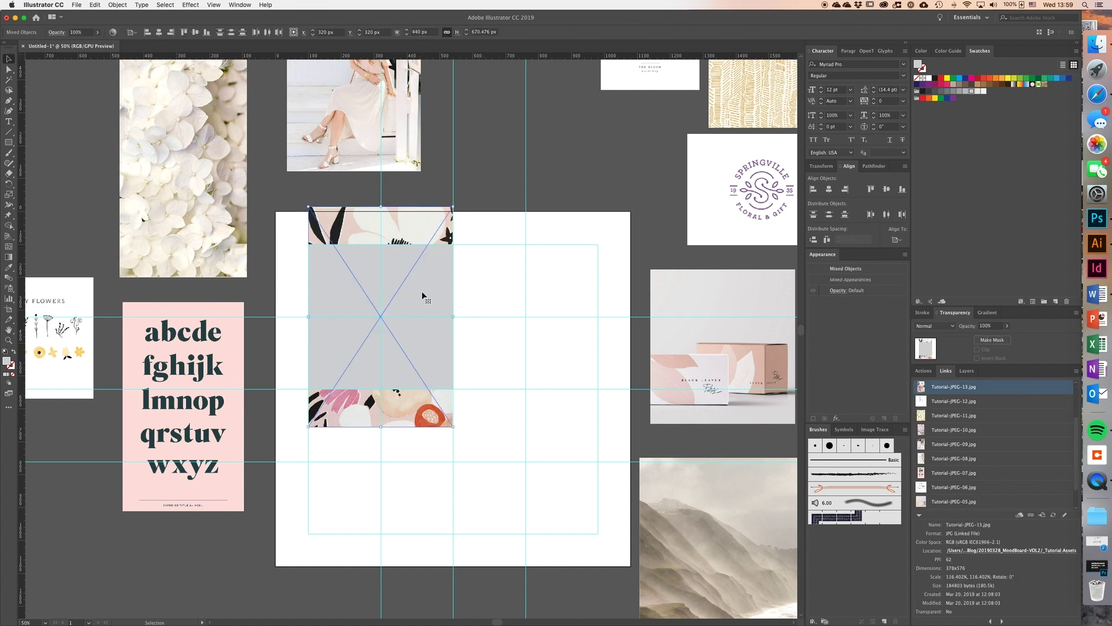
right_click(421, 277)
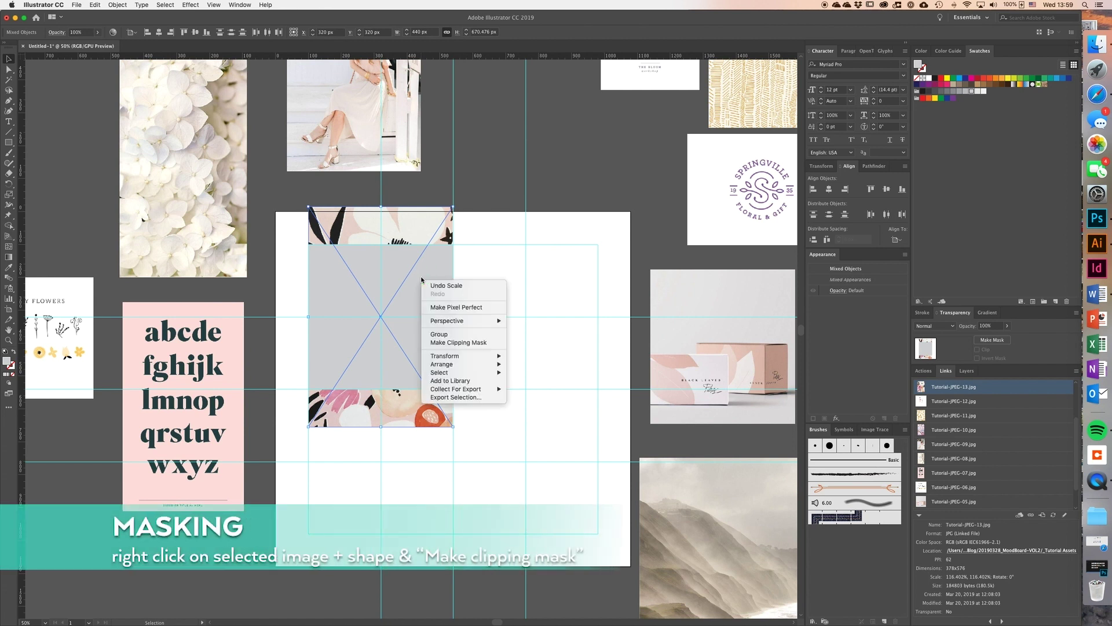
left_click(461, 342)
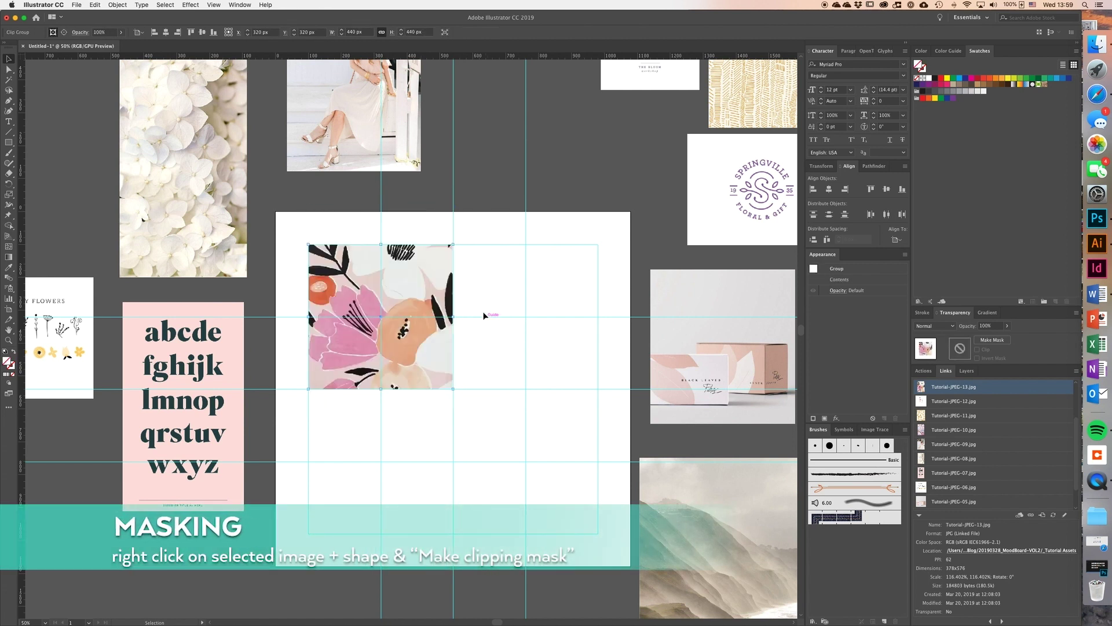
left_click(487, 293)
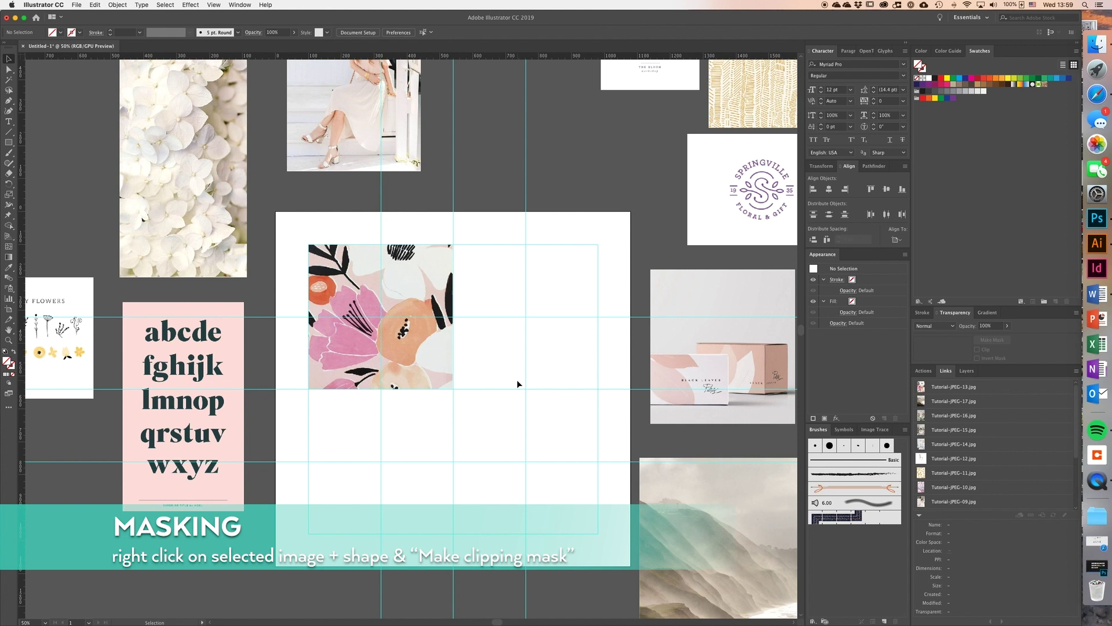
Step: Hide the guides to check the masked floral image on the plain artboard, and show them again
left_click(426, 307)
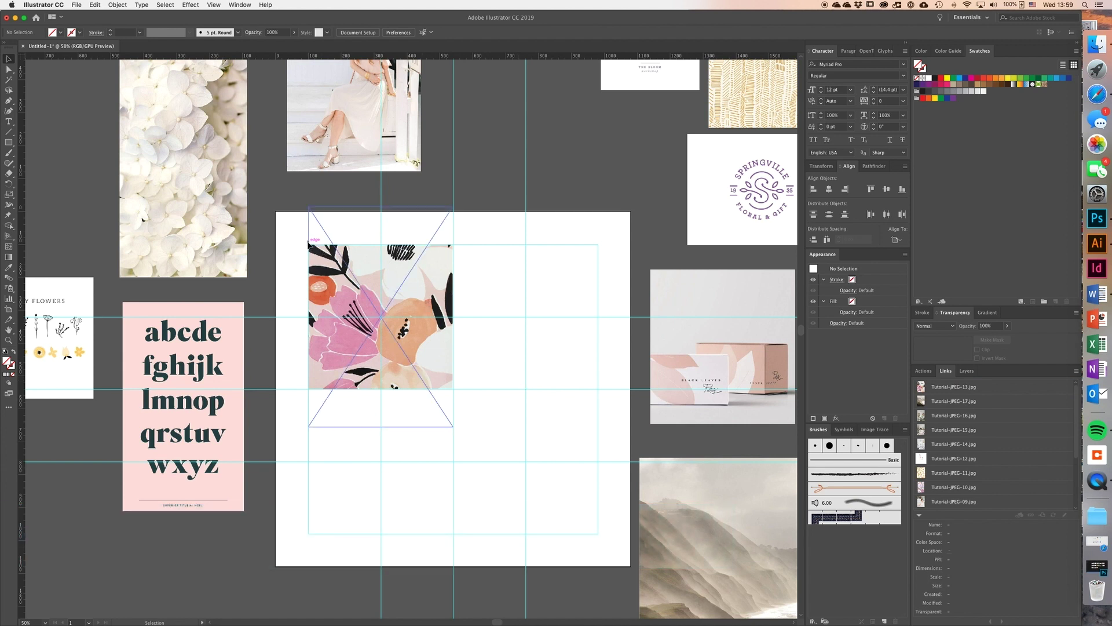
scroll(385, 300, "left", 2)
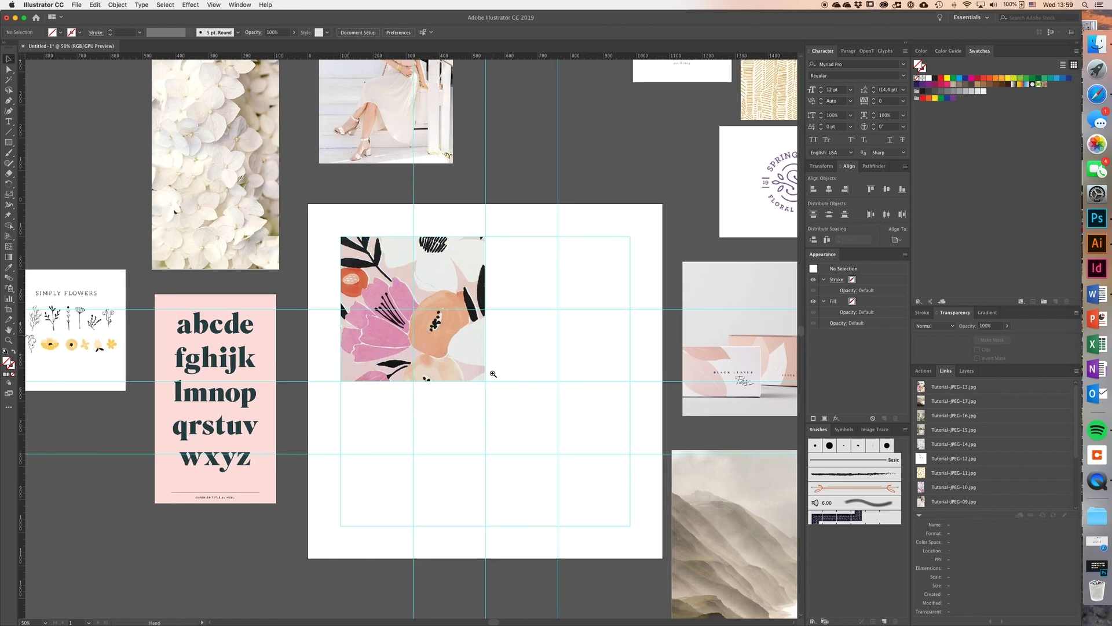
key("super+equal")
scroll(350, 260, "left", 6)
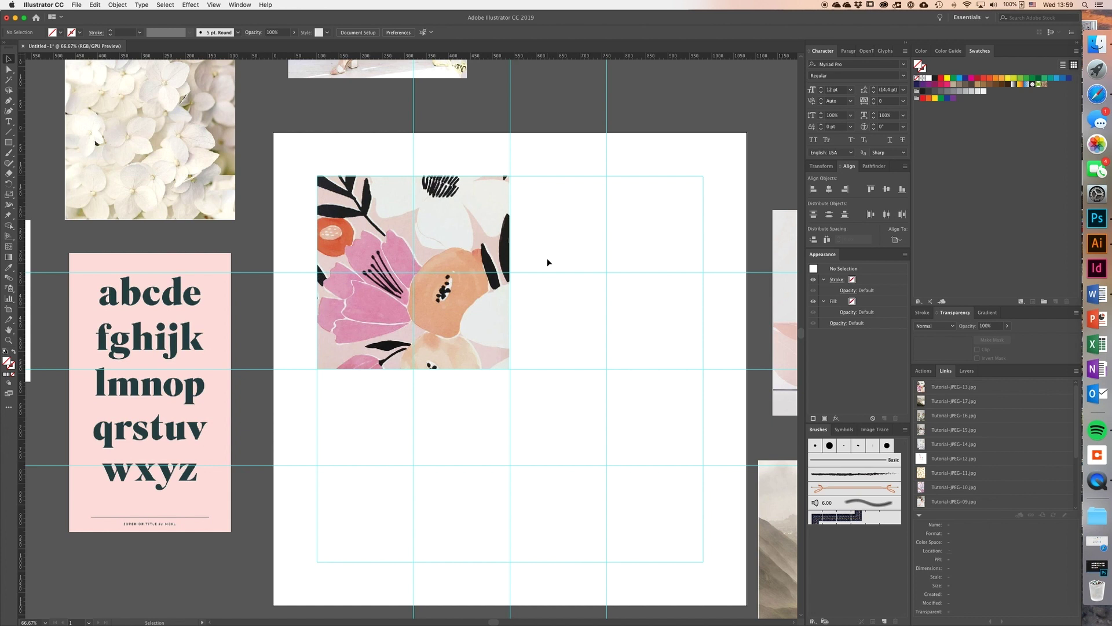
key("a")
key("super+semicolon")
key("v")
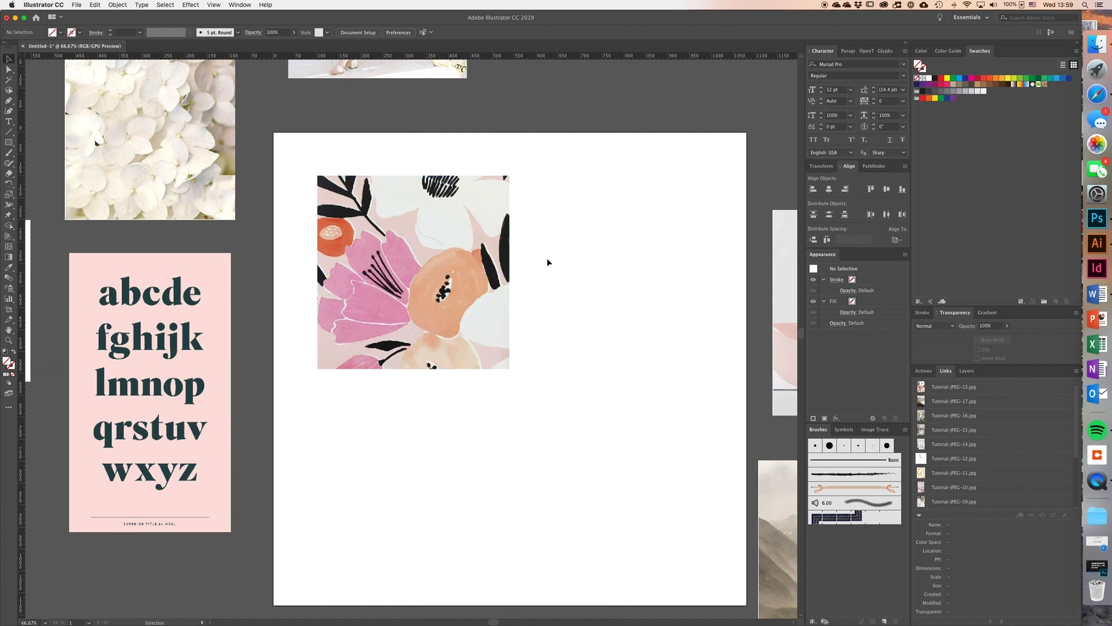
key("super+semicolon")
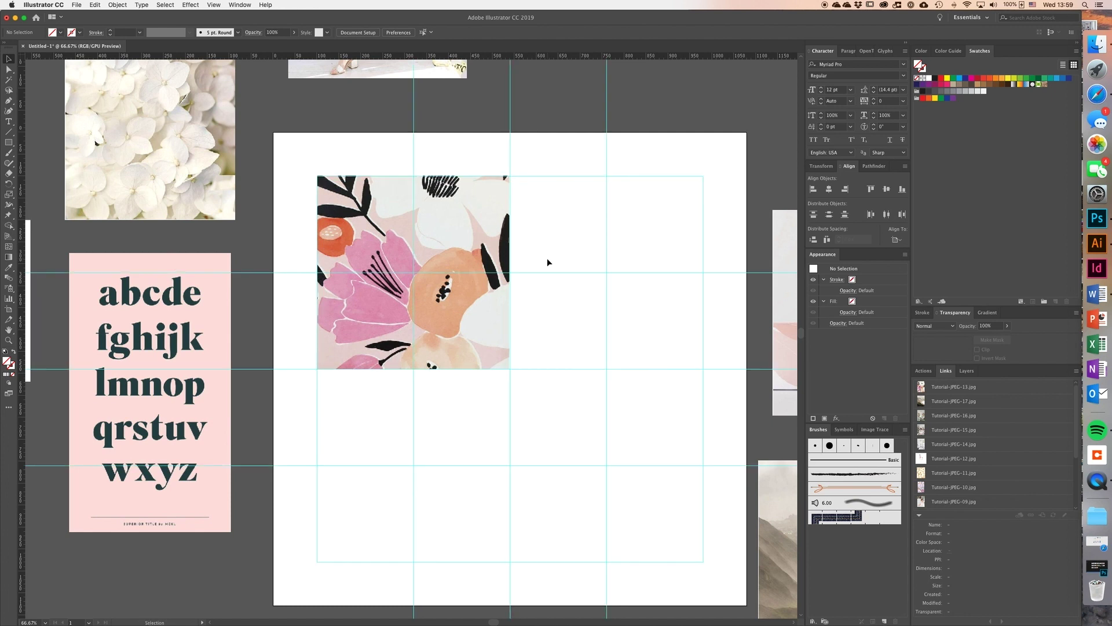
Step: Isolate the floral image's clip group, select the image inside it, and leave isolation mode
key("z")
left_click(313, 197)
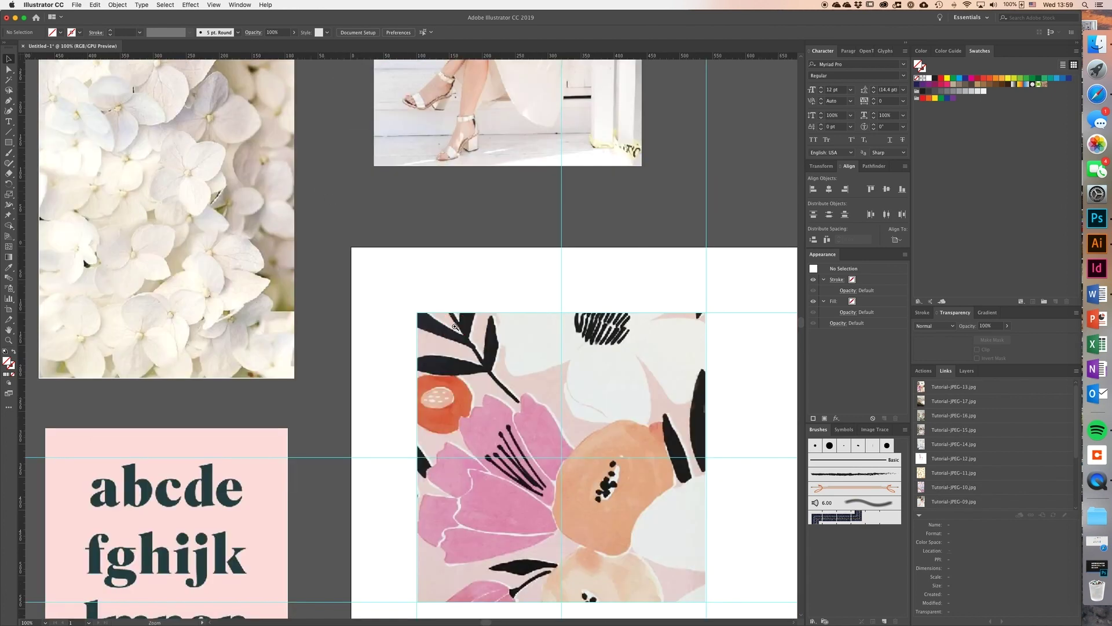
left_click(455, 326)
left_click(385, 332)
left_click(388, 323)
left_click(372, 314)
key("v")
double_click(404, 322)
key("z")
left_click(465, 360, "alt")
left_click(465, 359, "alt")
left_click(465, 359, "alt")
left_click(464, 360, "alt")
key("v")
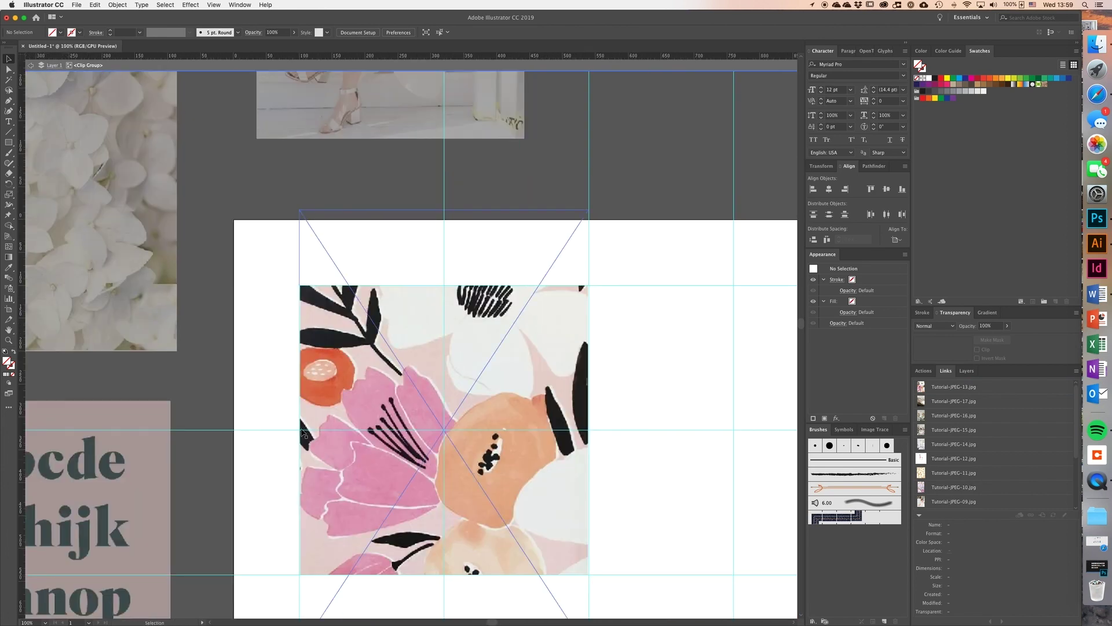
left_click(347, 376)
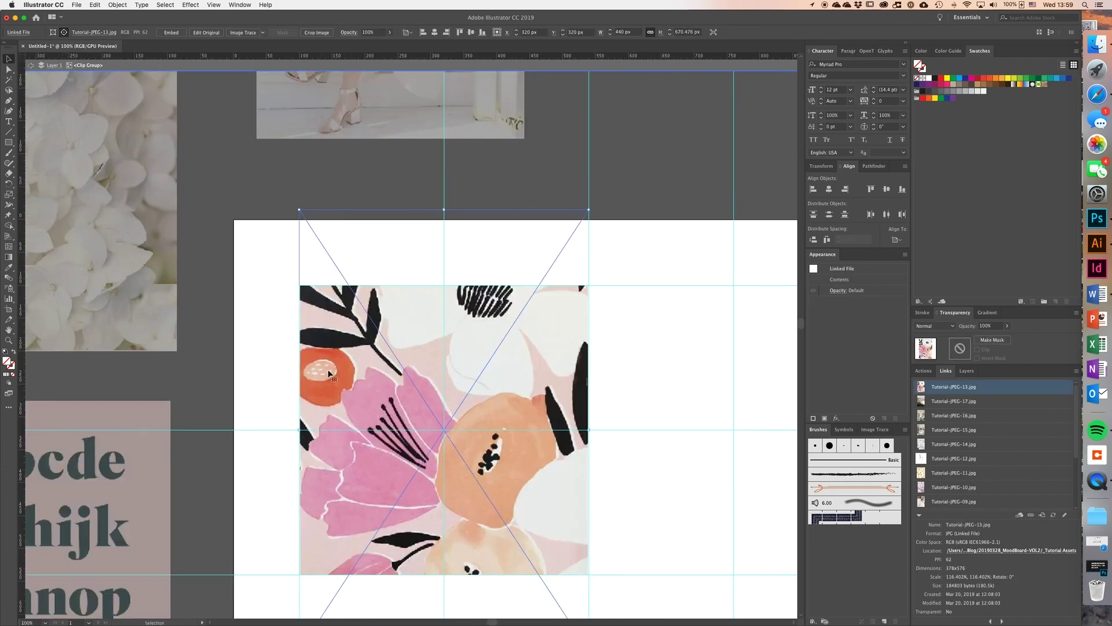
double_click(240, 291)
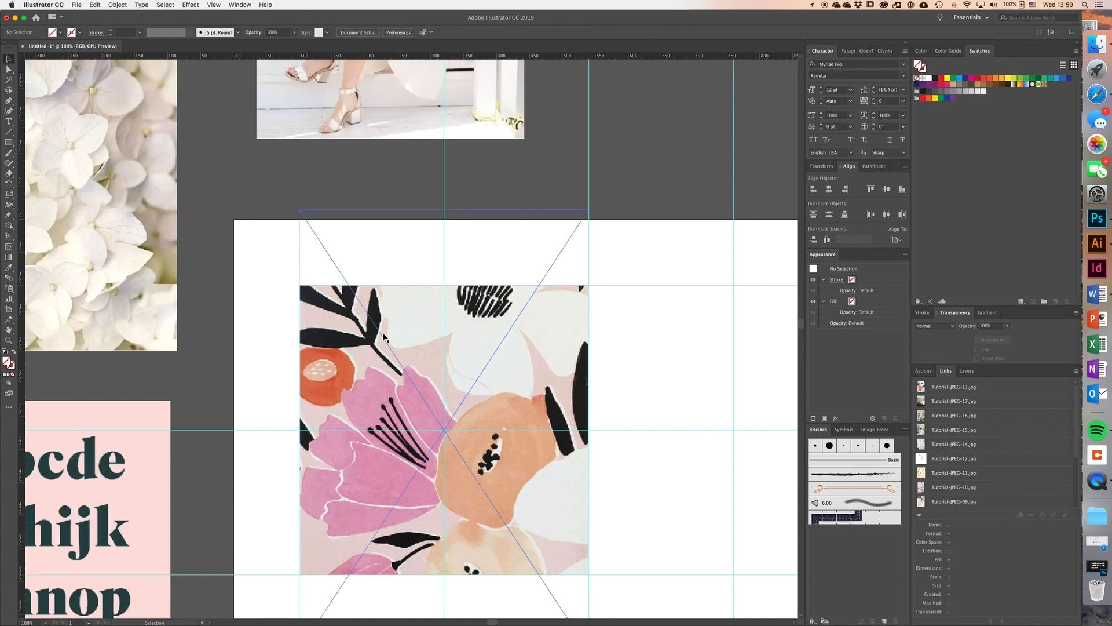
Step: Inside the floral clip group, enlarge the image to about 452 px wide, reposition it within the mask, and exit isolation
double_click(339, 336)
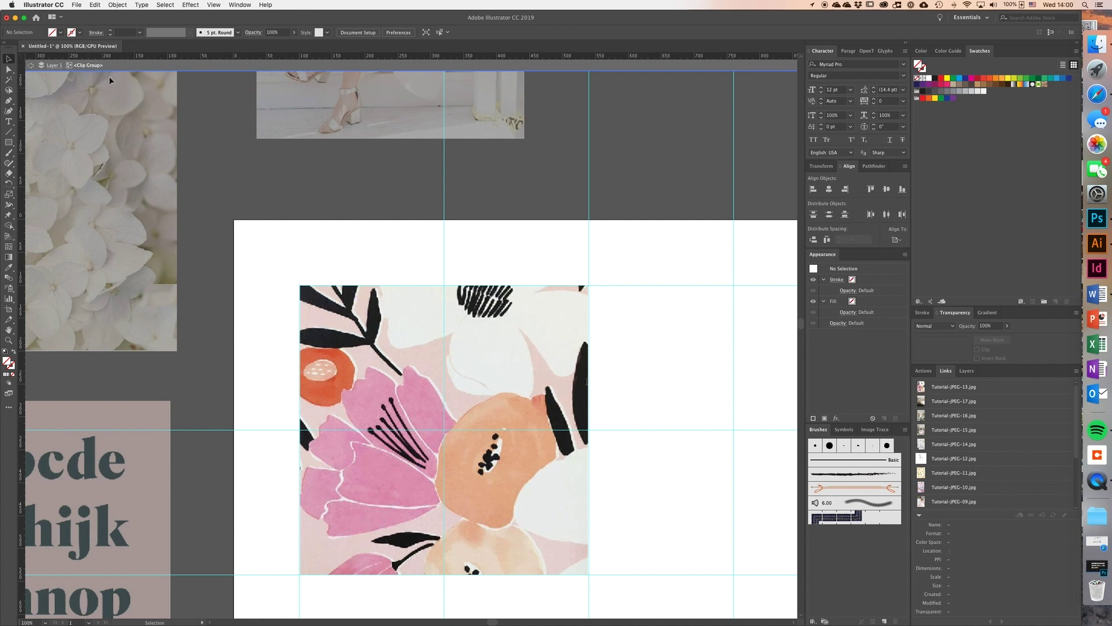
left_click(338, 292)
left_click_drag(299, 430, 294, 430)
left_click_drag(589, 430, 592, 430)
scroll(559, 377, "down", 3)
left_click_drag(479, 238, 479, 288)
mouse_move(559, 271)
left_mouse_down()
mouse_move(556, 224)
mouse_move(555, 259)
left_mouse_up()
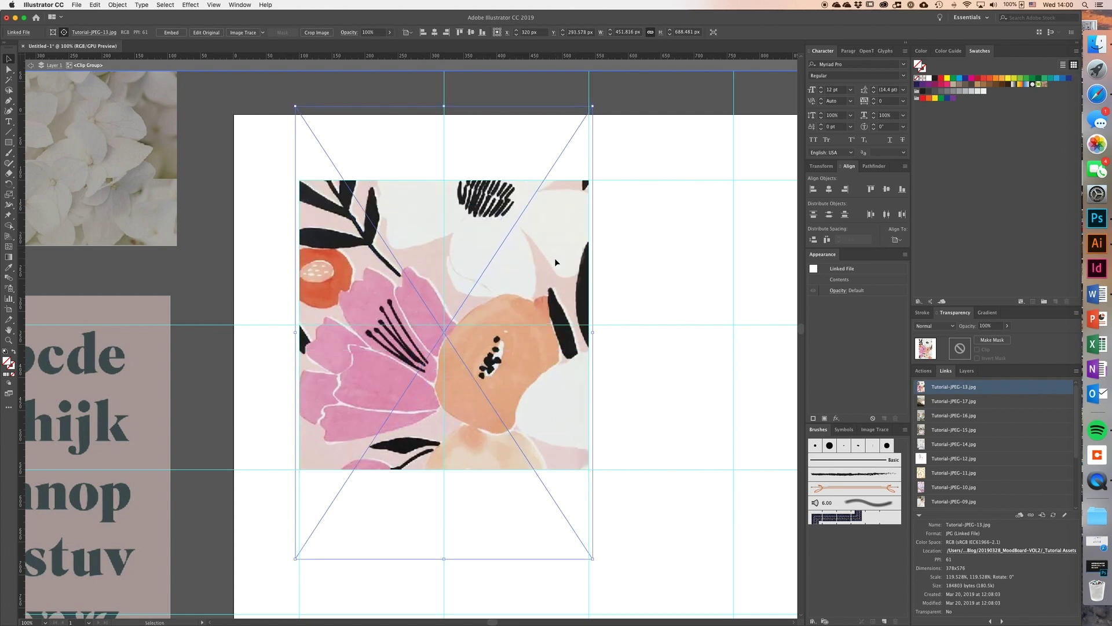
left_click(620, 244)
left_click(618, 285, "alt+super")
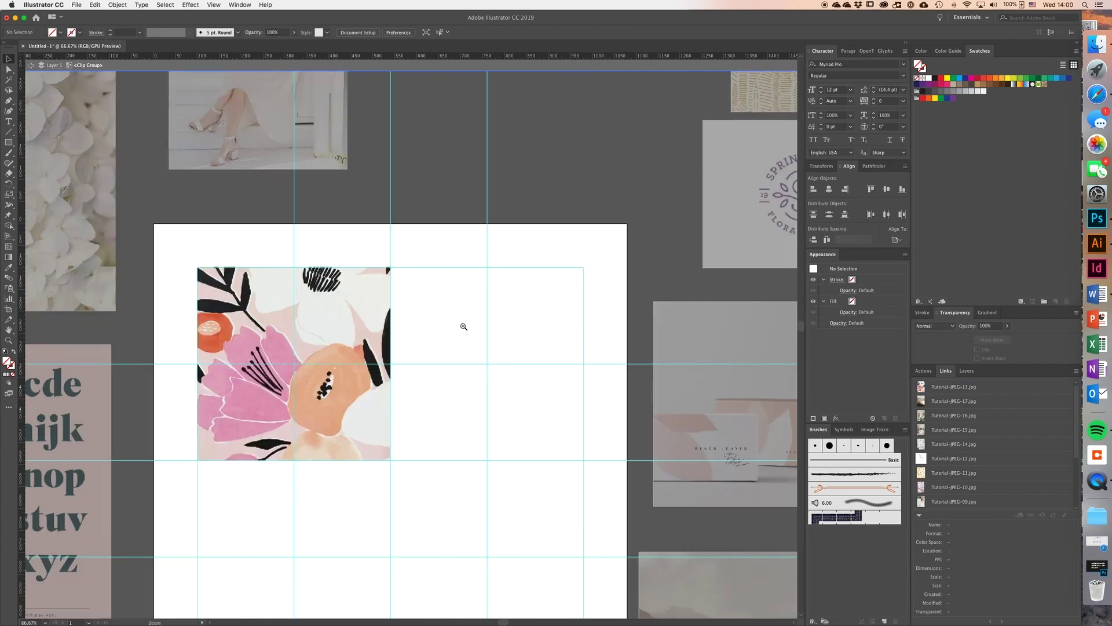
scroll(378, 328, "left", 2)
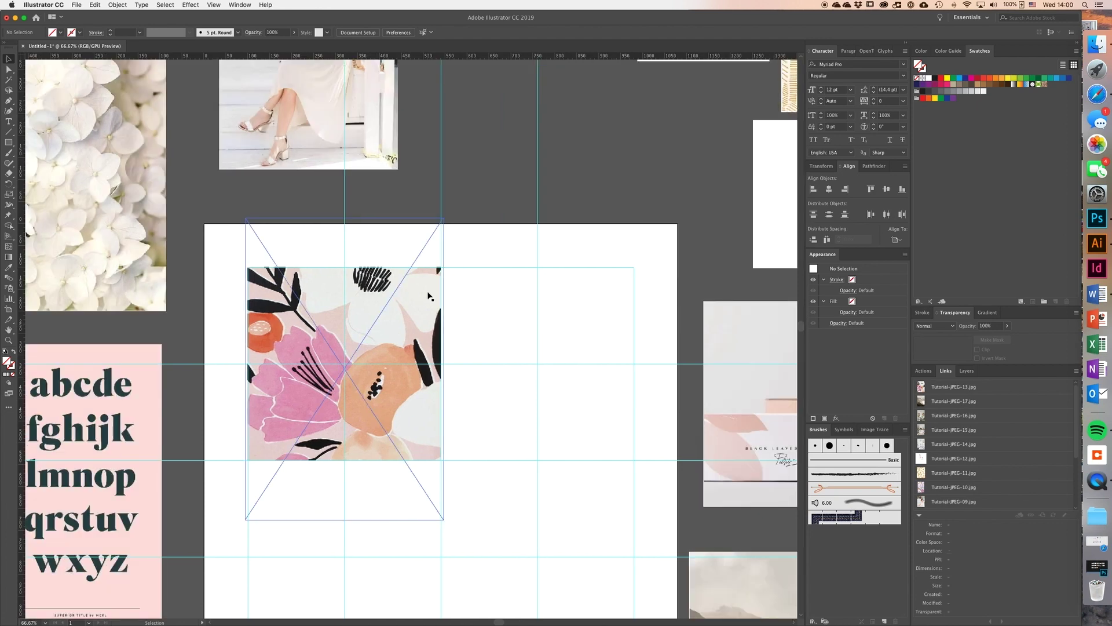
Step: Move the floral letter b logo image Tutorial-JPEG-12.jpg onto the artboard's right edge, clear of the grid cell beside the floral image
scroll(427, 293, "up", 2)
scroll(429, 296, "down", 4)
scroll(429, 296, "right", 3)
scroll(429, 296, "up", 4)
scroll(429, 296, "left", 1)
left_click_drag(640, 100, 533, 474)
scroll(526, 429, "down", 5)
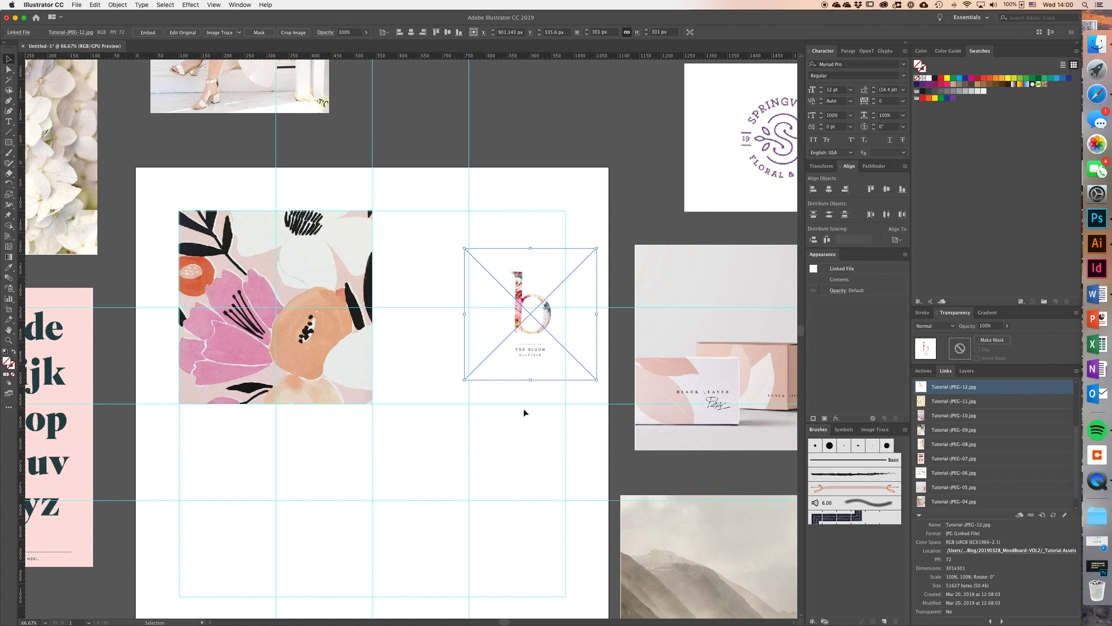
left_click_drag(534, 271, 573, 344)
Step: Draw a 220 px masking square in the grid cell beside the lower half of the floral image
left_click(9, 142)
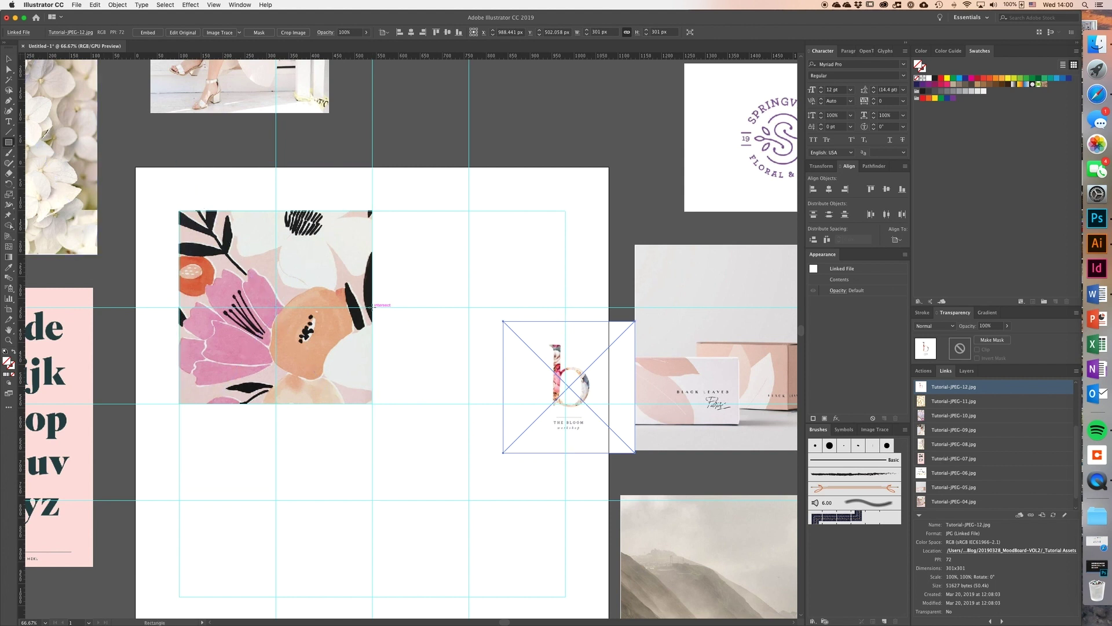
left_click_drag(372, 308, 468, 403)
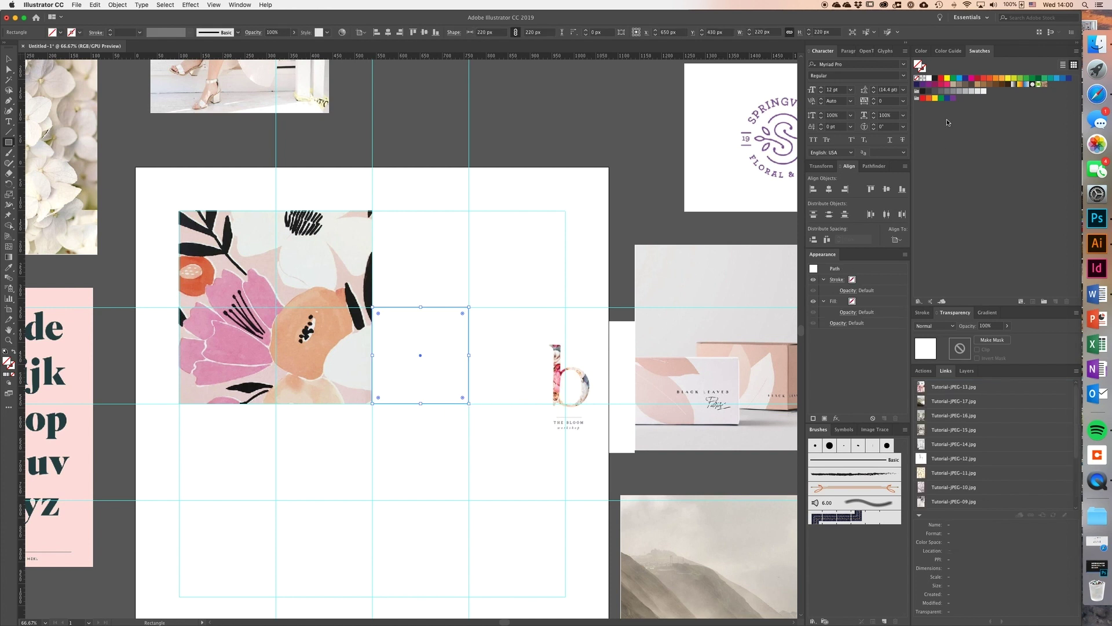
key("v")
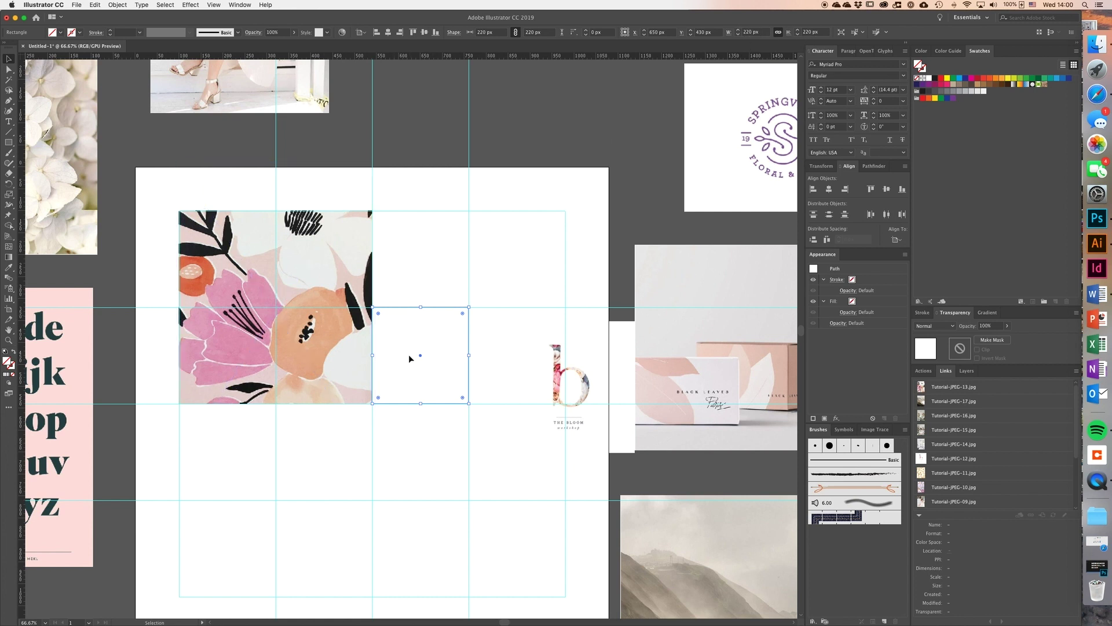
Step: Position the letter b logo image over the 220 px square and send it to the back
left_click_drag(527, 371, 420, 337)
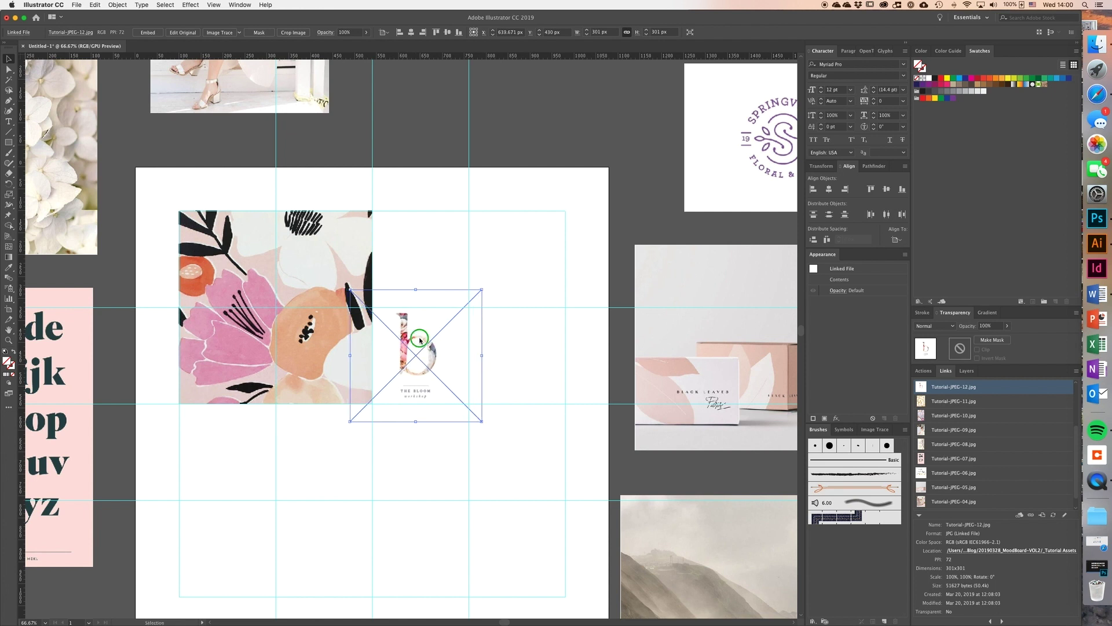
right_click(419, 341)
mouse_move(441, 411)
left_click(525, 436)
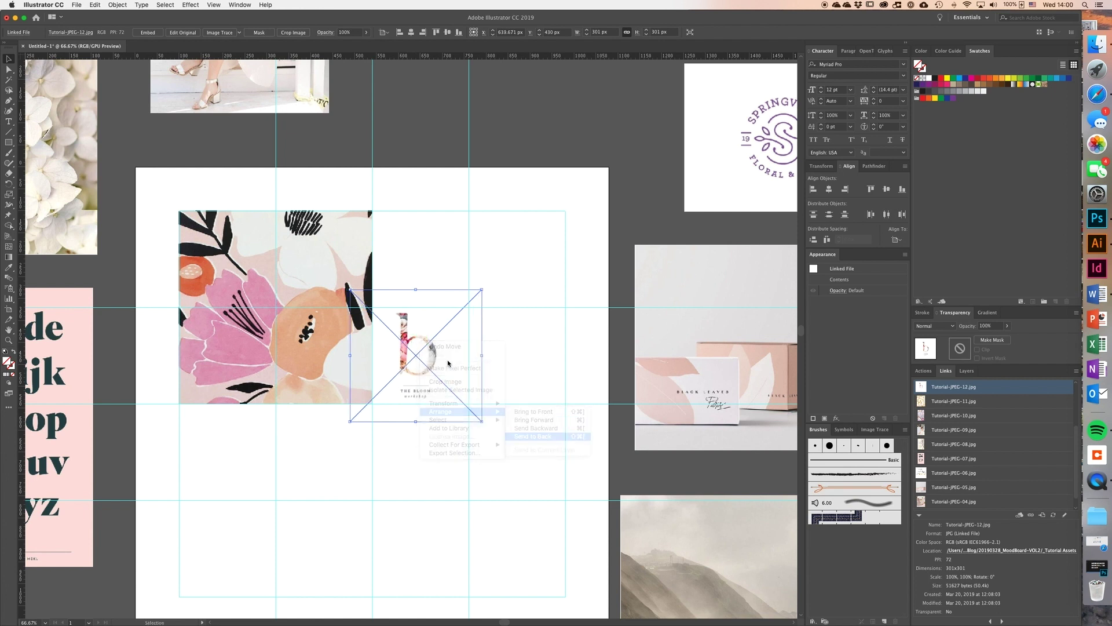
left_click(494, 338)
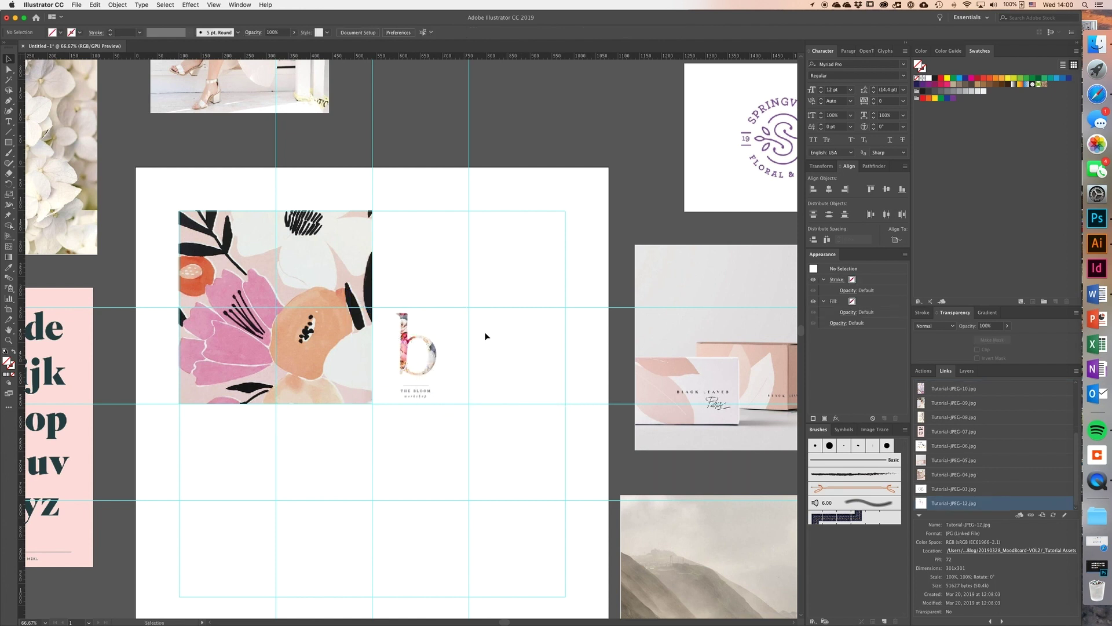
Step: Fill the 220 px square over the logo with dark gray
left_click_drag(494, 326, 439, 358)
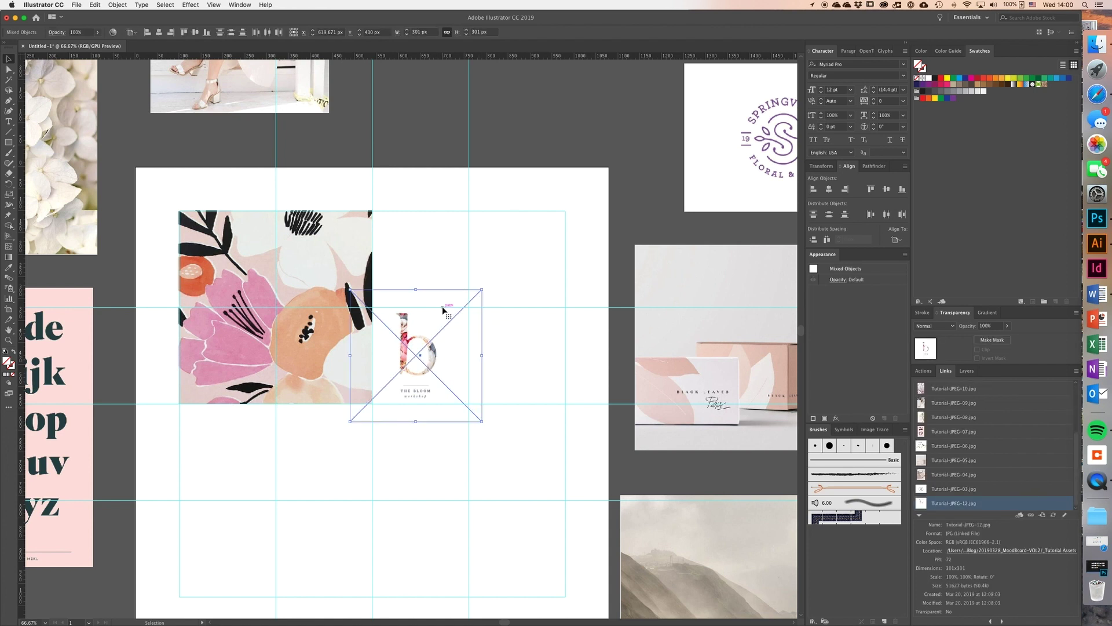
left_click(521, 310)
left_click(441, 308)
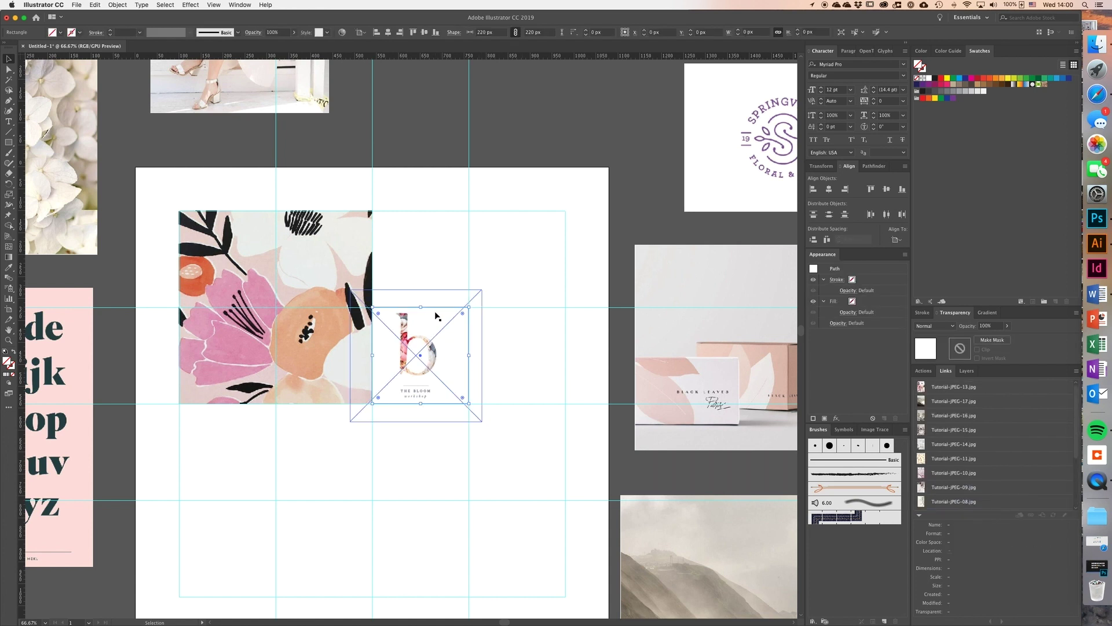
left_click(953, 92)
left_click(502, 324)
Step: Select the logo image together with the gray square and make a clipping mask from them
left_click_drag(506, 328, 446, 351)
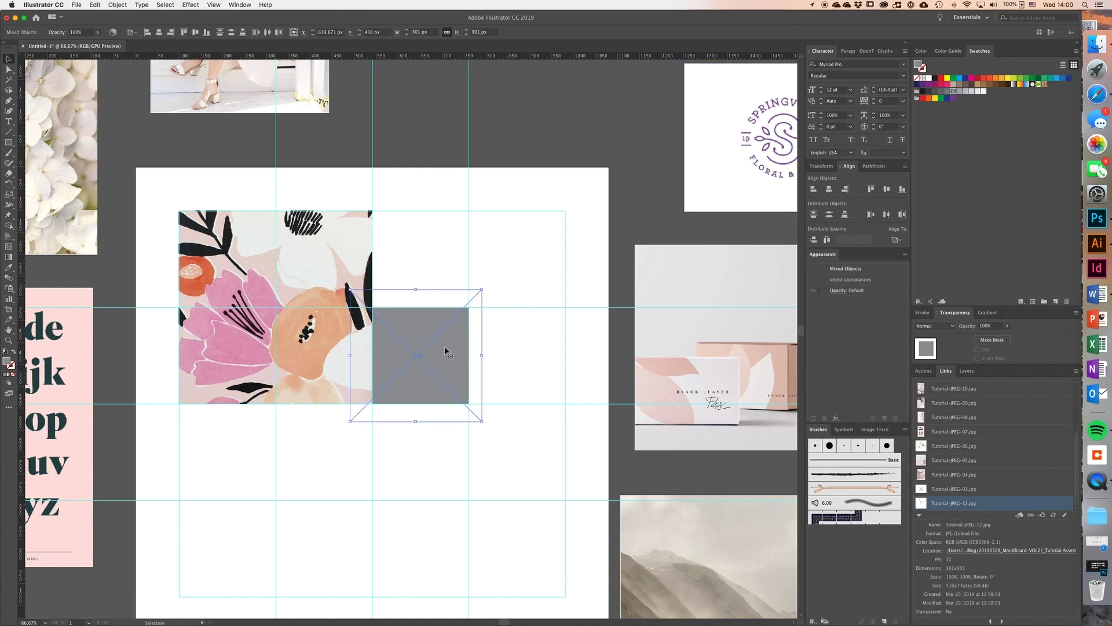
right_click(446, 350)
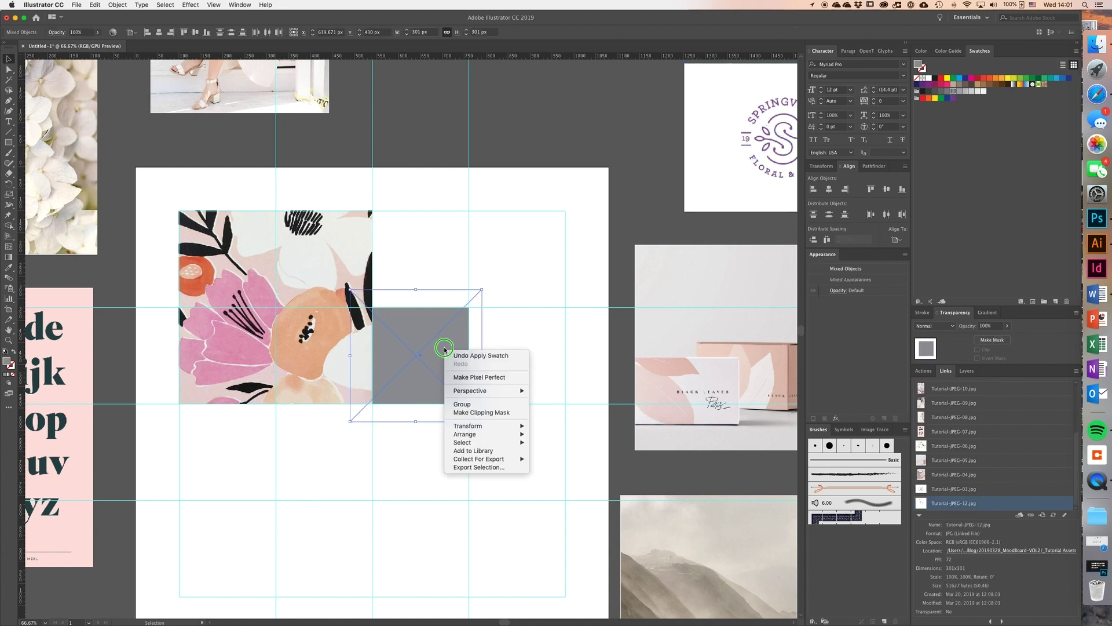
left_click(464, 406)
left_click(522, 363)
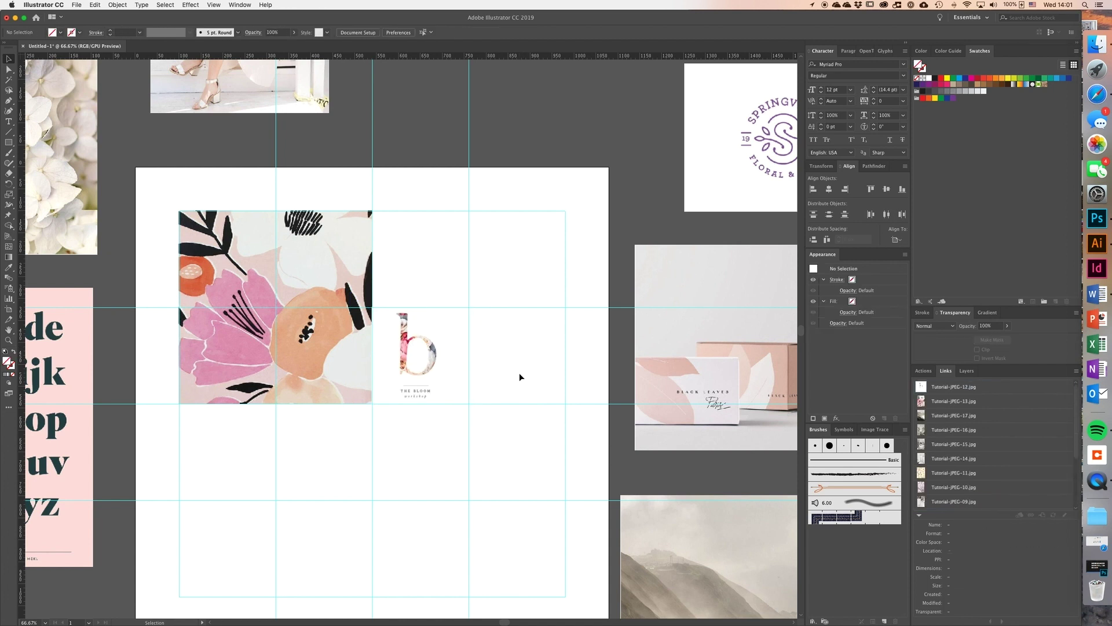
scroll(519, 373, "up", 2)
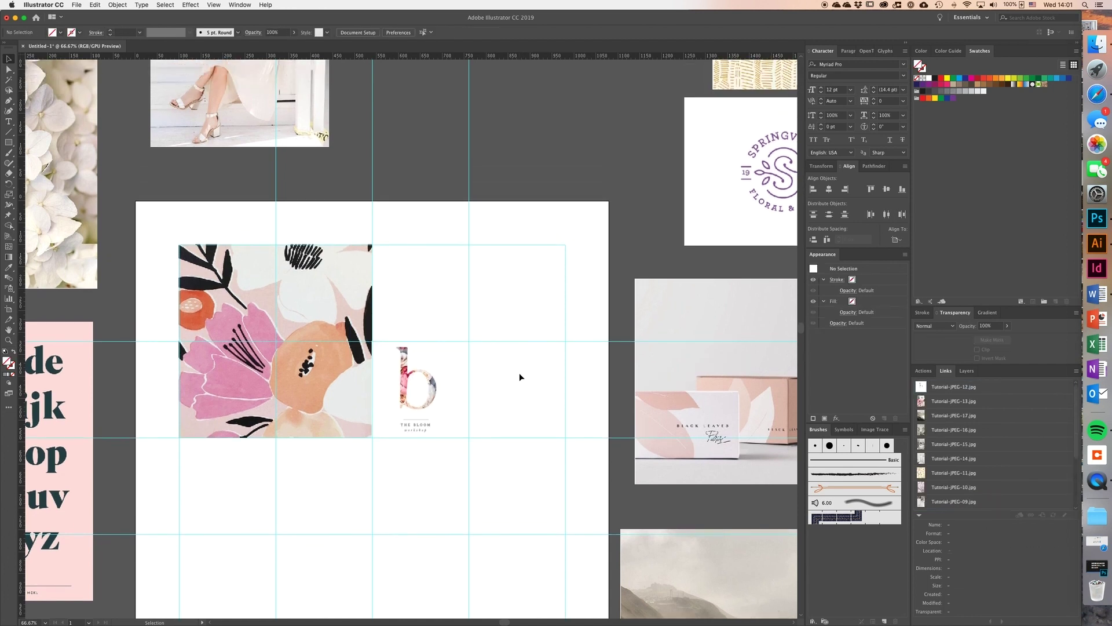
Step: Draw a dark gray square filling the grid cell directly above the masked logo
scroll(519, 373, "down", 4)
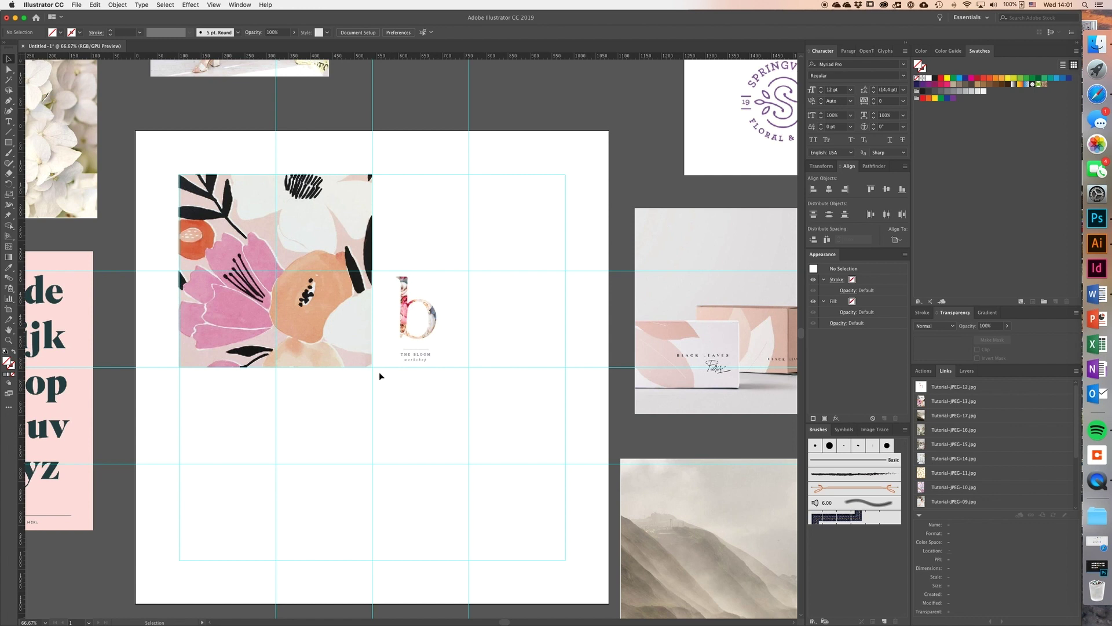
scroll(395, 368, "up", 2)
key("m")
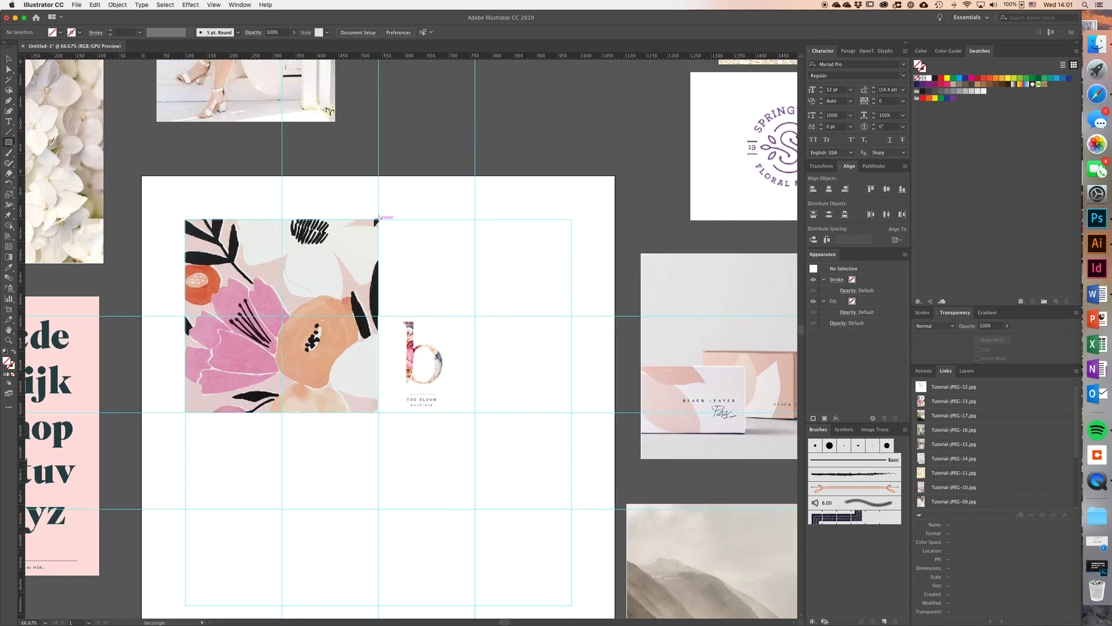
left_click_drag(379, 219, 475, 316)
left_click(947, 91)
left_click(528, 246, "super")
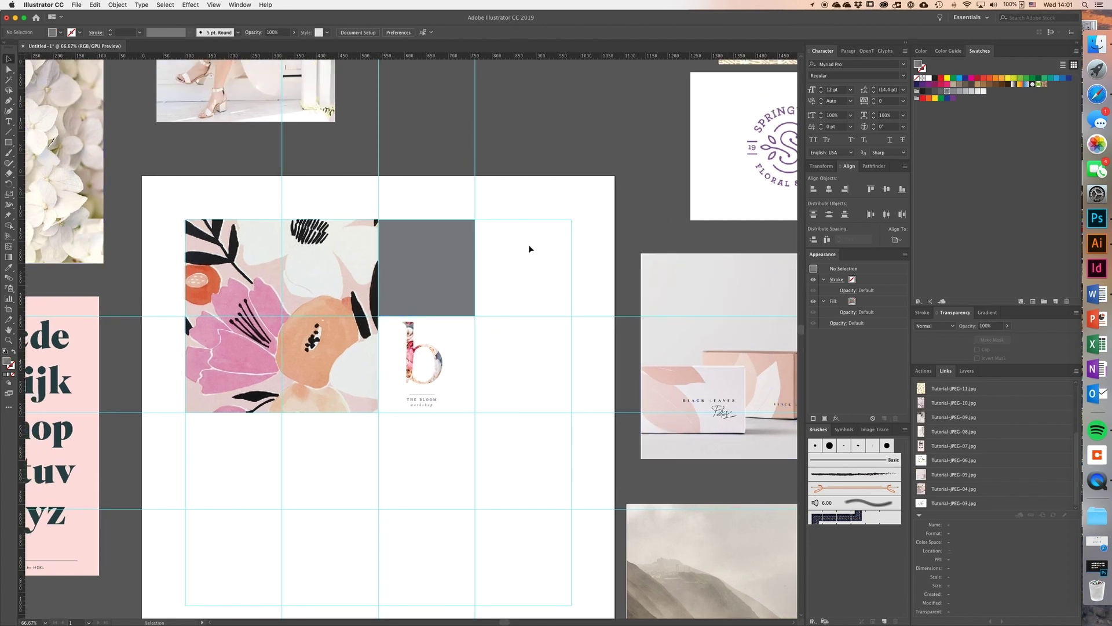
Step: Draw a gray masking rectangle one cell wide and two cells tall in the upper-right corner of the guide frame
mouse_move(572, 220)
left_mouse_down()
mouse_move(475, 413)
mouse_move(681, 384)
left_mouse_up()
left_click(960, 91)
key("v")
scroll(511, 433, "down", 2)
left_click(511, 433)
Step: Position the pink alphabet image Tutorial-JPEG-07.jpg over the tall gray rectangle and clip it to that shape with a clipping mask
scroll(490, 434, "left", 5)
scroll(490, 434, "up", 3)
scroll(643, 463, "up", 1)
left_click_drag(629, 516, 679, 473)
left_click(624, 430, "shift")
right_click(624, 429)
left_click(653, 492)
left_click(653, 496)
scroll(653, 497, "right", 8)
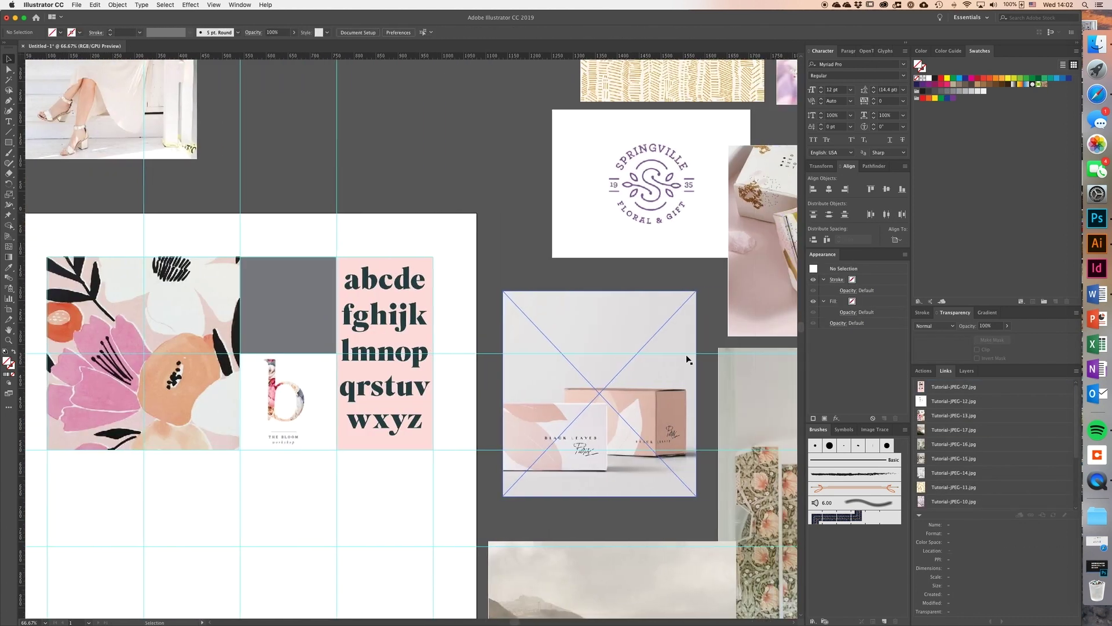
Step: Move the pink gift box photo Tutorial-JPEG-04.jpg over the gray square above the logo and clip it to that square
left_click_drag(772, 293, 272, 379)
left_click(280, 316, "shift")
right_click(280, 315)
left_click(310, 380)
Step: Reposition the gift box photo inside its clipping mask to improve the visible crop
double_click(301, 332)
left_click_drag(302, 423, 289, 343)
left_click_drag(287, 234, 287, 242)
double_click(402, 241)
Step: Draw a gray masking rectangle of 220 x 440 px filling the two grid cells directly below the logo
scroll(406, 249, "down", 4)
scroll(406, 249, "left", 2)
scroll(425, 314, "left", 3)
key("m")
left_click_drag(444, 351, 542, 544)
scroll(533, 510, "up", 2)
scroll(532, 510, "left", 1)
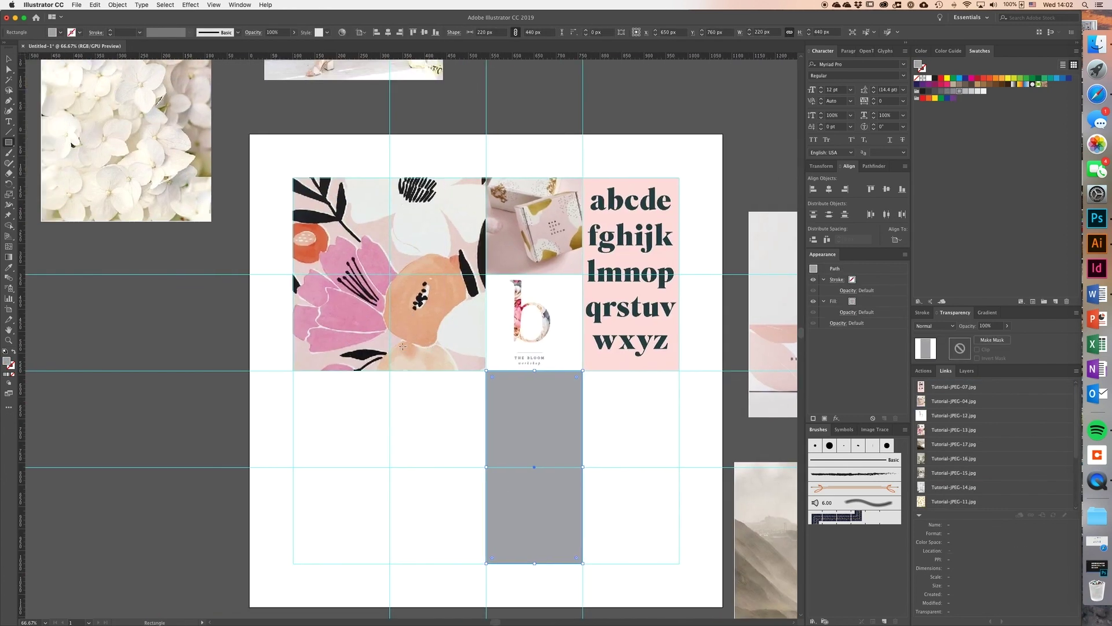
Step: Move the photo of the seated woman, Tutorial-JPEG-09.jpg, over the tall gray rectangle and scale it to about 75% to fit
key("v")
left_click_drag(359, 103, 535, 594)
scroll(510, 493, "down", 3)
scroll(484, 371, "down", 2)
left_click_drag(531, 211, 530, 267)
scroll(530, 267, "right", 2)
scroll(530, 267, "down", 1)
left_click_drag(464, 247, 465, 256)
left_click_drag(464, 458, 464, 455)
left_click_drag(524, 400, 528, 400)
Step: Make a clipping mask from the woman's photo and the tall gray rectangle
right_click(457, 418)
left_click(457, 415)
left_click(461, 423, "shift")
right_click(462, 429)
left_click(507, 490)
scroll(543, 440, "right", 3)
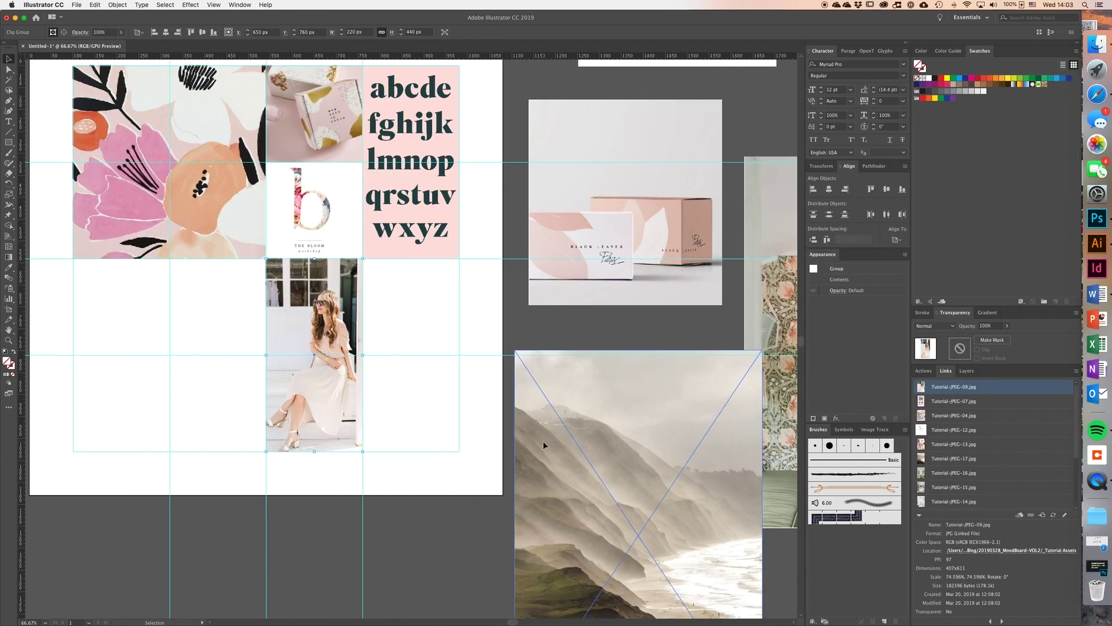
Step: Bring the gold pattern Tutorial-JPEG-11.jpg over the bottom-row cell beside the woman's photo and move other unused photos closer to the artboard
scroll(544, 441, "up", 2)
key("super+minus")
scroll(405, 324, "up", 3)
left_click_drag(597, 144, 244, 566)
scroll(293, 348, "right", 3)
left_click_drag(573, 122, 329, 441)
scroll(320, 398, "down", 3)
scroll(320, 398, "left", 4)
scroll(320, 398, "right", 5)
scroll(320, 398, "up", 2)
left_click_drag(585, 129, 370, 397)
scroll(348, 383, "left", 5)
scroll(348, 382, "down", 1)
left_click(293, 355, "super")
left_click(293, 355, "super")
Step: Draw a square over the bottom-row cell beside the woman's photo and clip the gold pattern to it
key("m")
left_click_drag(329, 305, 474, 449)
key("v")
left_click(407, 432)
left_click(452, 472, "shift")
key("super+7")
left_click(452, 472)
scroll(452, 472, "right", 5)
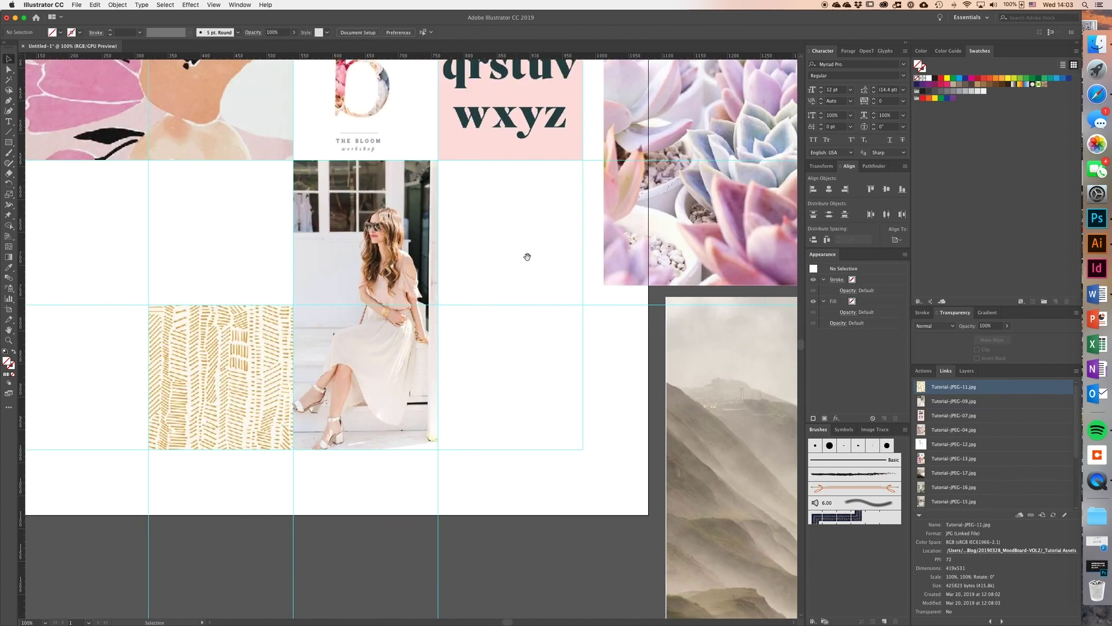
Step: Move the succulent photo over the bottom-right grid cell and draw a masking square there
left_click(527, 255, "alt+super")
scroll(521, 249, "down", 1)
left_click_drag(520, 239, 402, 415)
key("m")
mouse_move(370, 302)
left_mouse_down()
mouse_move(405, 399)
mouse_move(467, 399)
left_mouse_up()
Step: Resize the square over the succulents to match the cell's guides, 220 px wide
left_click(451, 356, "super")
key("v")
mouse_move(435, 330)
left_mouse_down()
mouse_move(416, 331)
mouse_move(435, 331)
left_mouse_up()
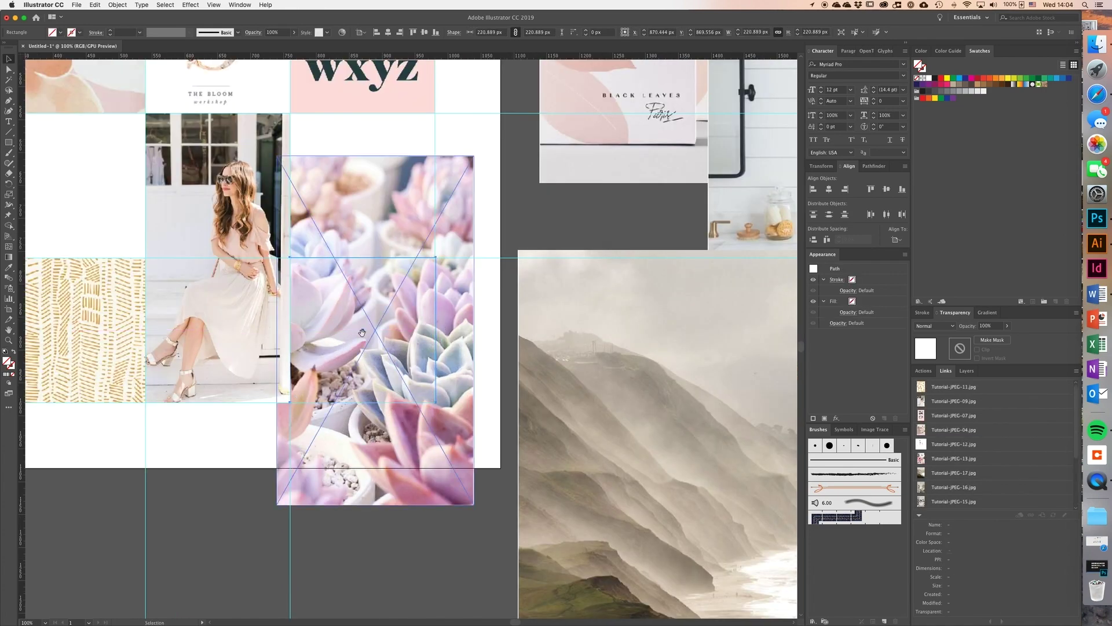
key("super+=")
key("super+=")
key("super+=")
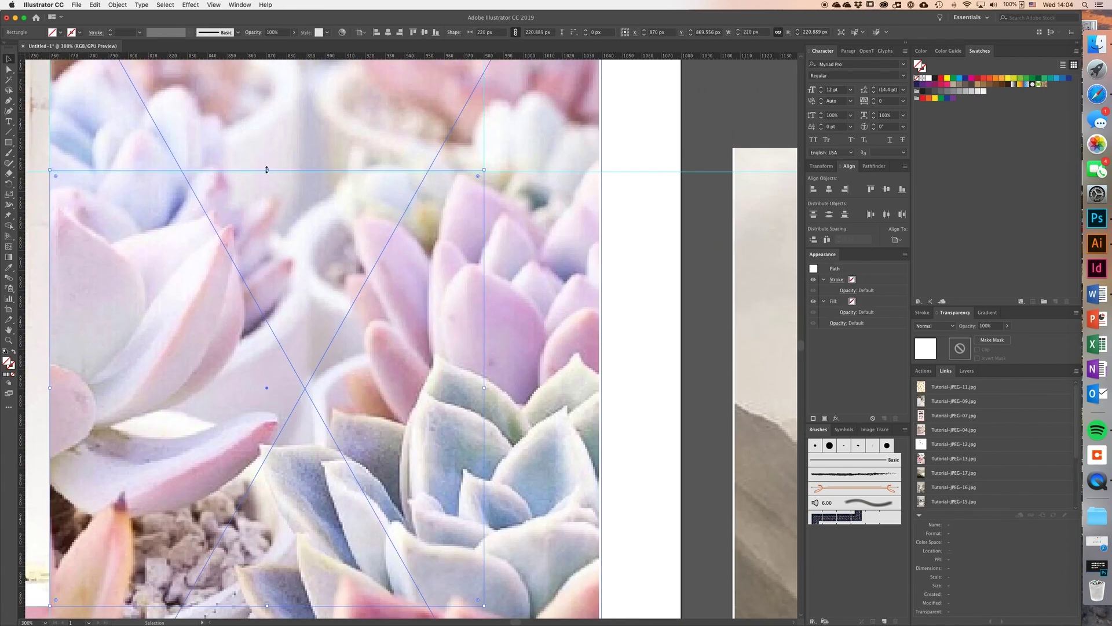
left_click_drag(267, 170, 267, 172)
Step: Make a clipping mask from the succulent photo and its square
left_click(526, 245, "shift")
right_click(527, 246)
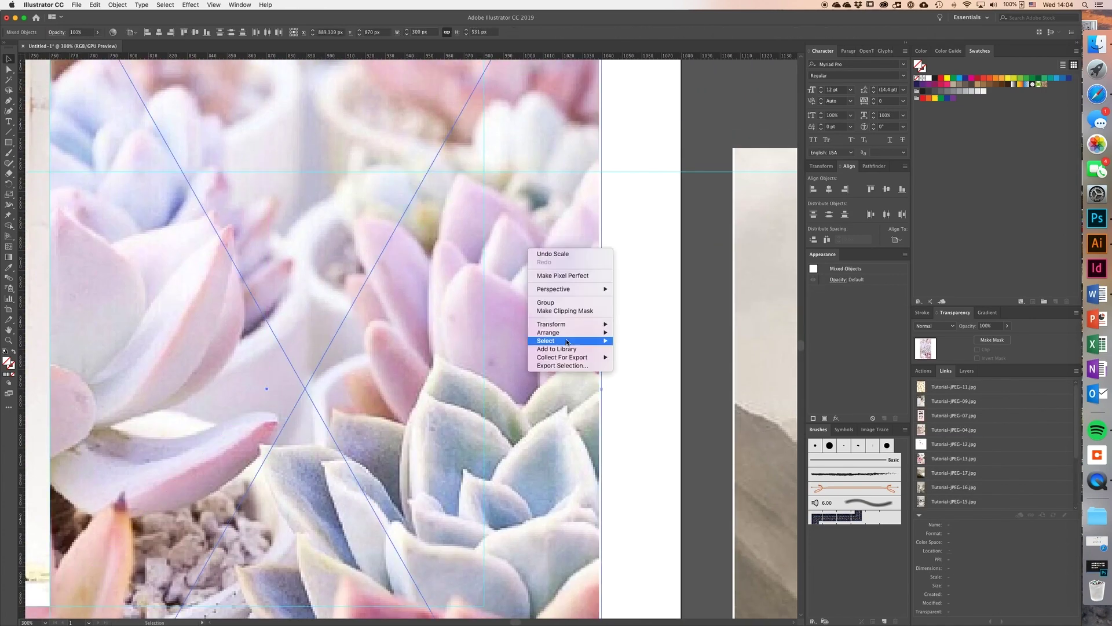
left_click(559, 311)
key("super+minus")
key("super+minus")
key("super+minus")
key("super+minus")
key("super+minus")
left_click(418, 283)
Step: Move the bathroom photo Tutorial-JPEG-14.jpg over the empty grid cell directly above the succulents
scroll(415, 284, "up", 3)
scroll(414, 283, "left", 1)
left_click_drag(635, 363, 316, 373)
left_click(214, 396)
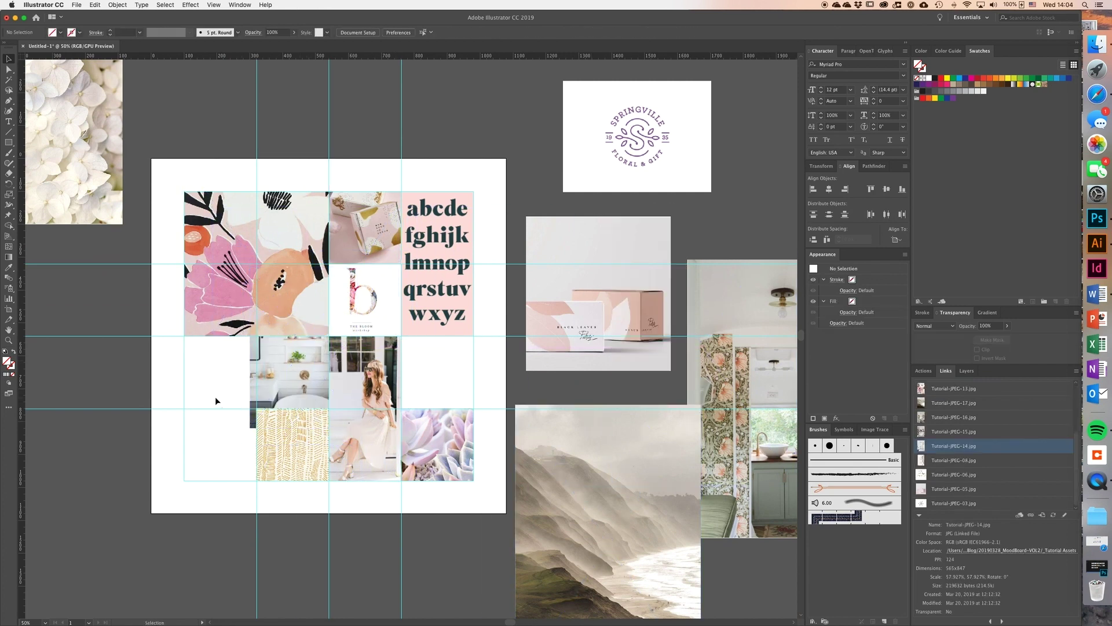
scroll(227, 388, "left", 2)
scroll(227, 388, "right", 7)
scroll(231, 377, "left", 4)
left_click_drag(238, 362, 385, 355)
key("super+plus")
Step: Draw a 220 px square over the cell above the succulents and clip the bathroom photo to it
key("m")
left_click_drag(395, 276, 492, 372)
key("super+plus")
key("super+plus")
key("super+plus")
key("v")
scroll(435, 333, "right", 4)
left_click(405, 330, "shift")
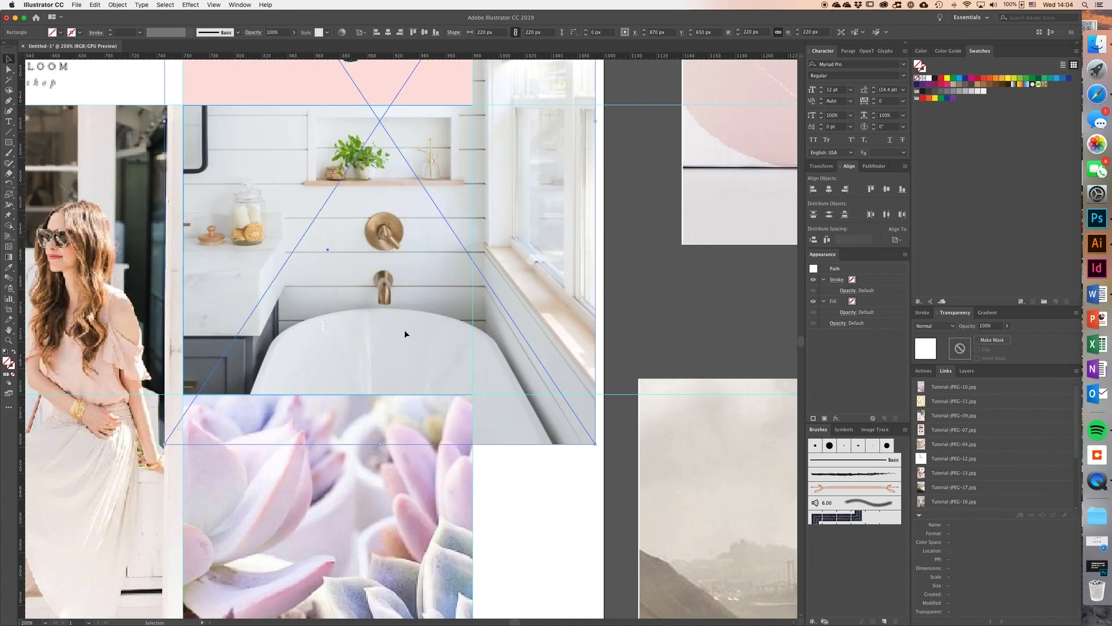
key("super+7")
left_click(512, 365)
key("super+minus")
key("super+minus")
Step: Scale down the bathroom photo inside its clipping mask so that more of the room fits the square
double_click(390, 311)
scroll(390, 311, "up", 2)
left_click_drag(482, 85, 435, 153)
double_click(454, 317)
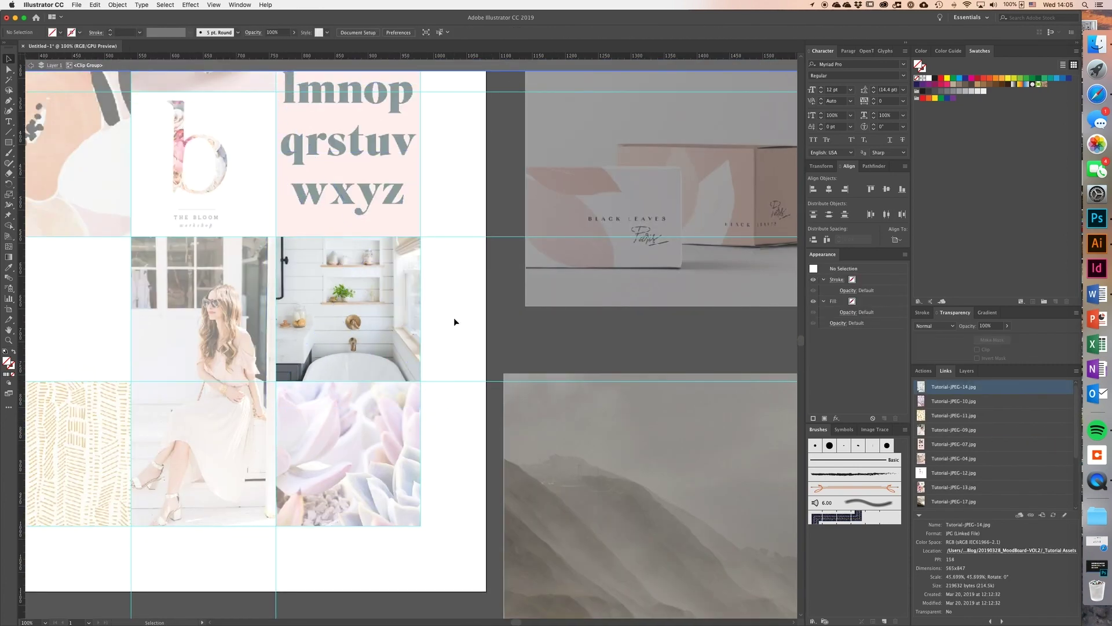
Step: Delete the unused leftover images around the artboard, keeping the misty mountain landscape
key("super+minus")
scroll(267, 317, "left", 3)
scroll(267, 317, "right", 8)
key("super+minus")
key("super+minus")
left_click(492, 338)
left_click(612, 309, "shift")
key("Delete")
scroll(612, 308, "left", 6)
left_click(572, 159)
key("Delete")
left_click(113, 261)
key("Delete")
Step: Move the mountain landscape Tutorial-JPEG-17.jpg over the cell above the gold pattern and scale it to 50%
left_click(551, 388)
left_click_drag(551, 388, 373, 311)
left_click_drag(436, 446, 375, 358)
left_click(288, 330)
key("super+plus")
key("super+plus")
key("super+plus")
scroll(348, 313, "left", 3)
Step: Draw a 220 px square over the cell above the gold pattern and clip the mountain landscape to it
key("m")
left_click_drag(428, 298, 572, 443)
key("v")
left_click(451, 397, "shift")
right_click(451, 397)
left_click(490, 459)
left_click(335, 372)
key("super+minus")
key("super+minus")
scroll(335, 375, "up", 3)
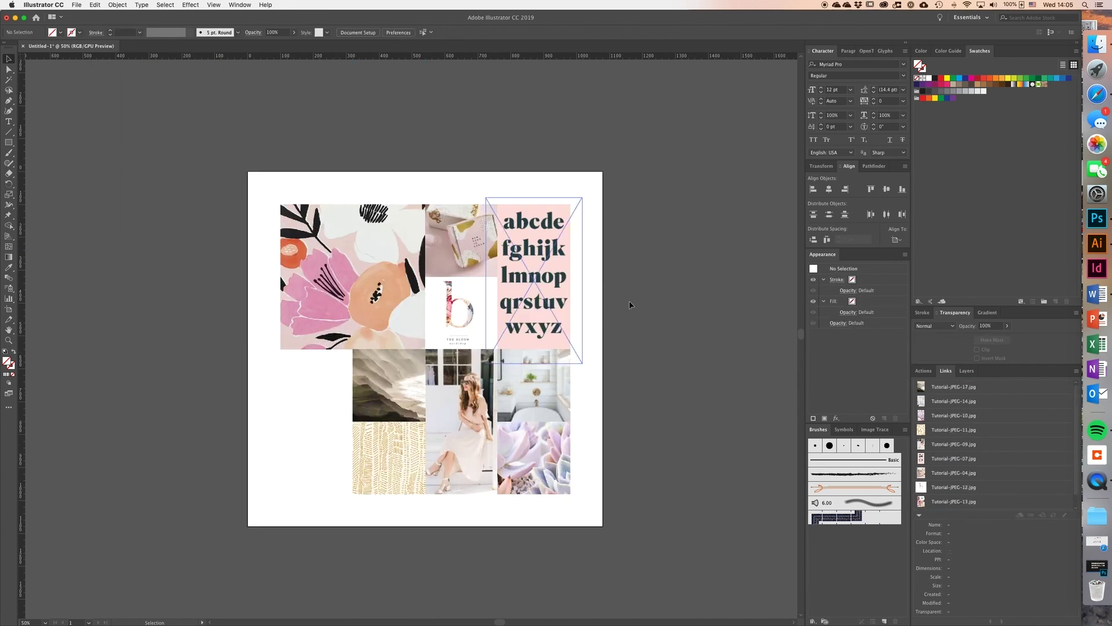
key("super+plus")
left_click(422, 406)
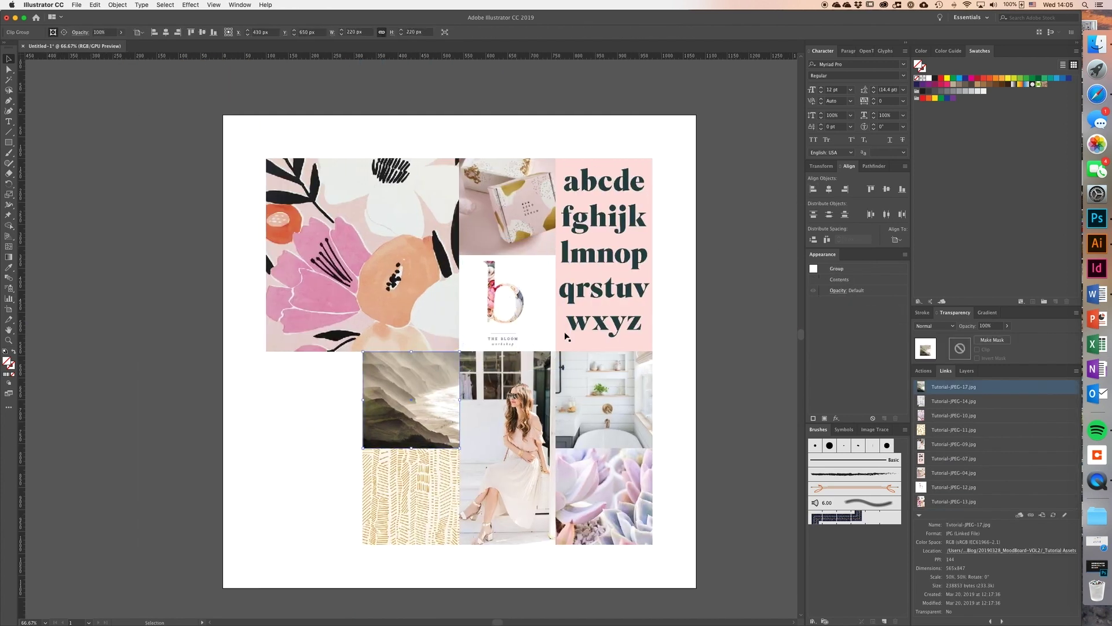
left_click(773, 246)
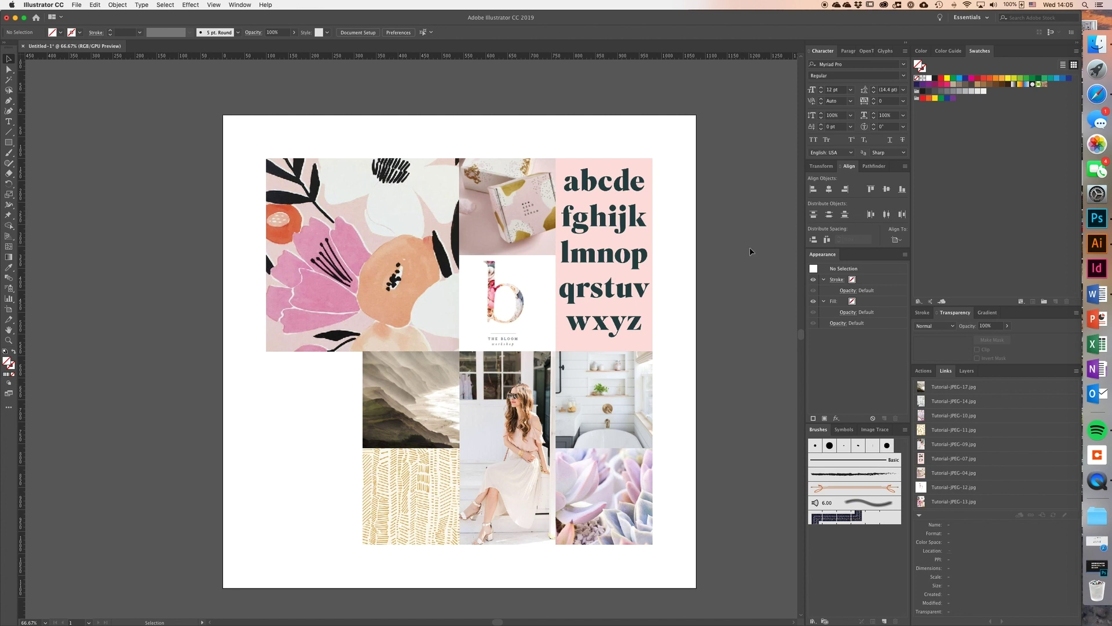
scroll(359, 359, "down", 4)
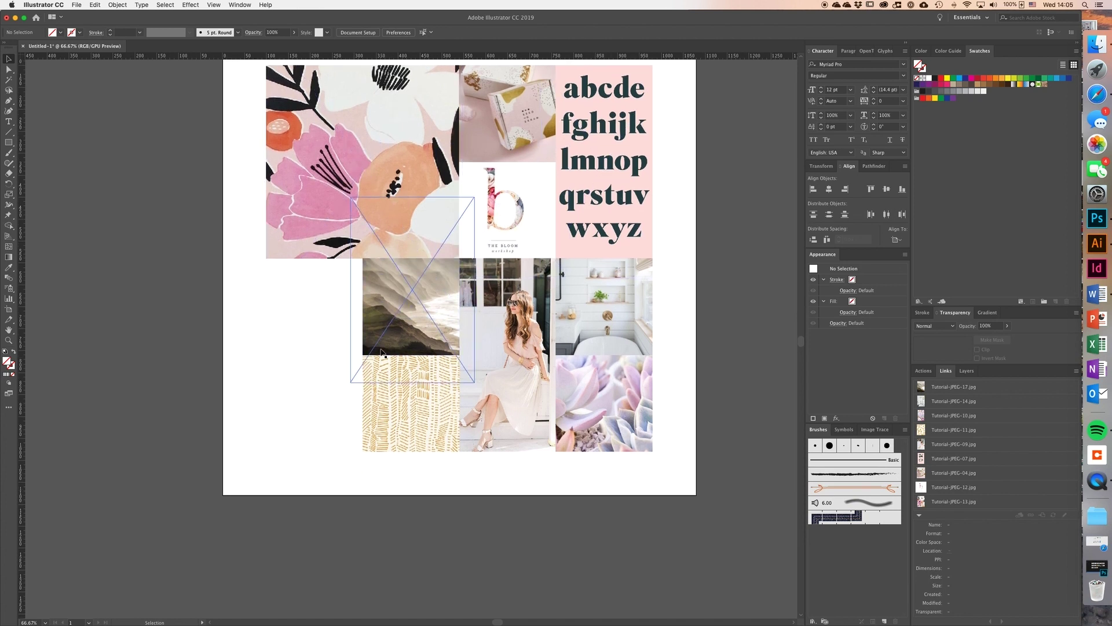
scroll(307, 308, "up", 3)
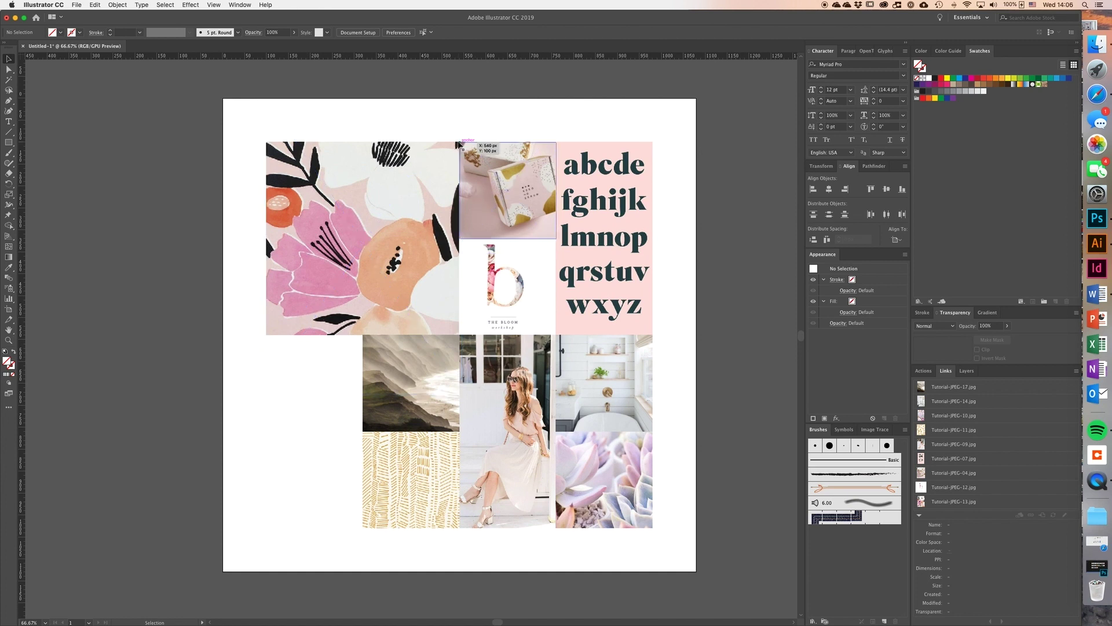
Step: Try shrinking the masked gift box photo to about 200 px square to leave a gap around it, and undo the change
left_click(486, 219)
left_click_drag(507, 238, 507, 230)
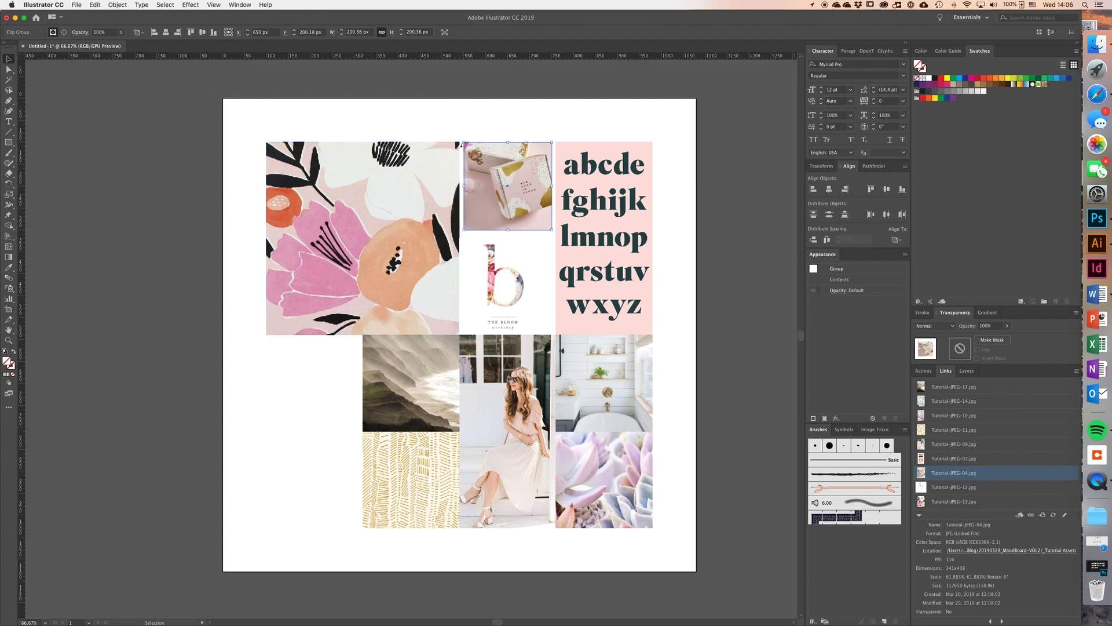
key("super+z")
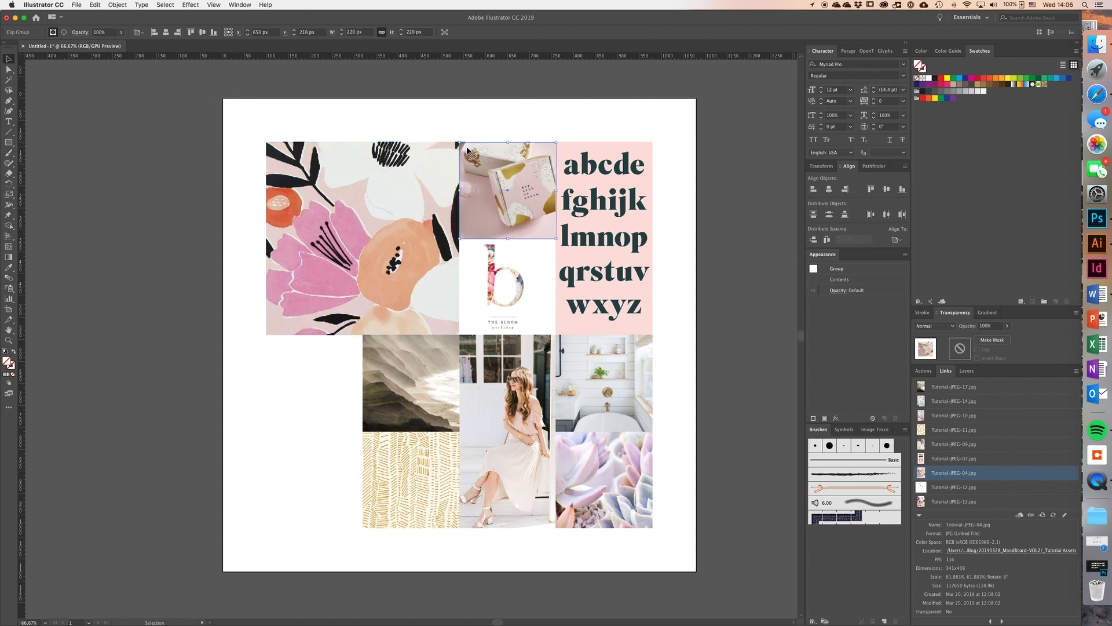
left_click(472, 130)
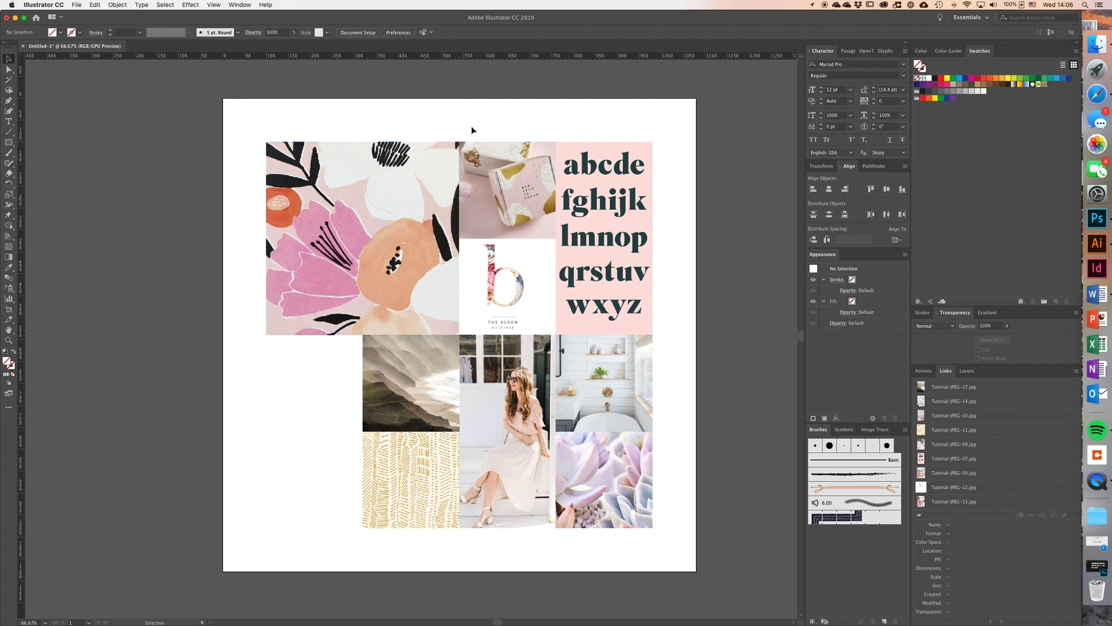
Step: Create a new layer above Layer 1
left_click(965, 373)
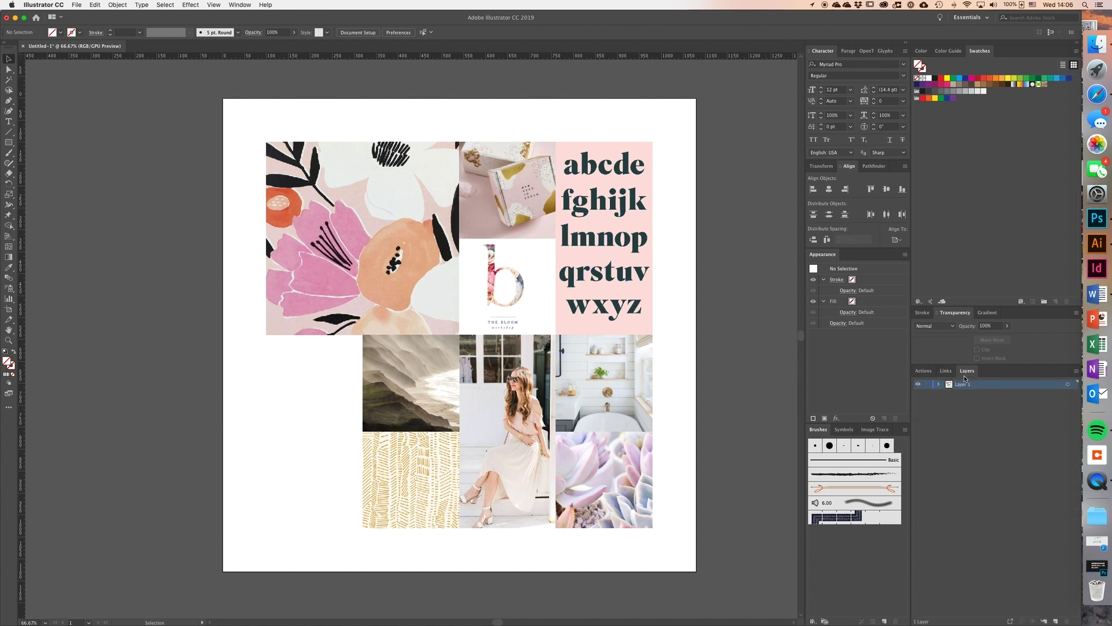
left_click(1055, 620)
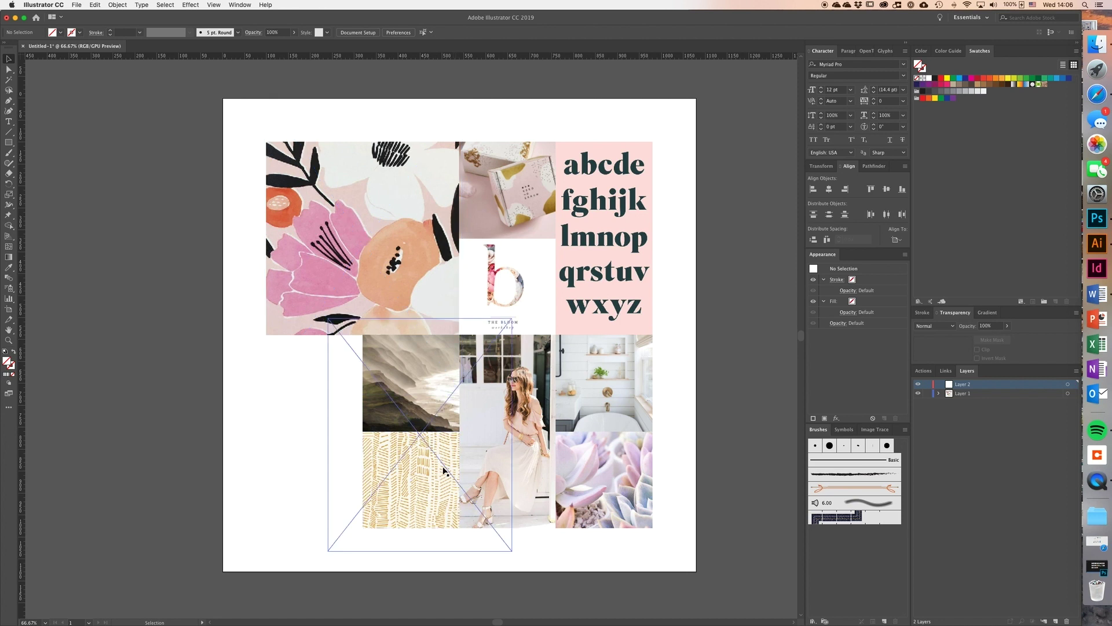
left_click_drag(652, 341, 647, 345)
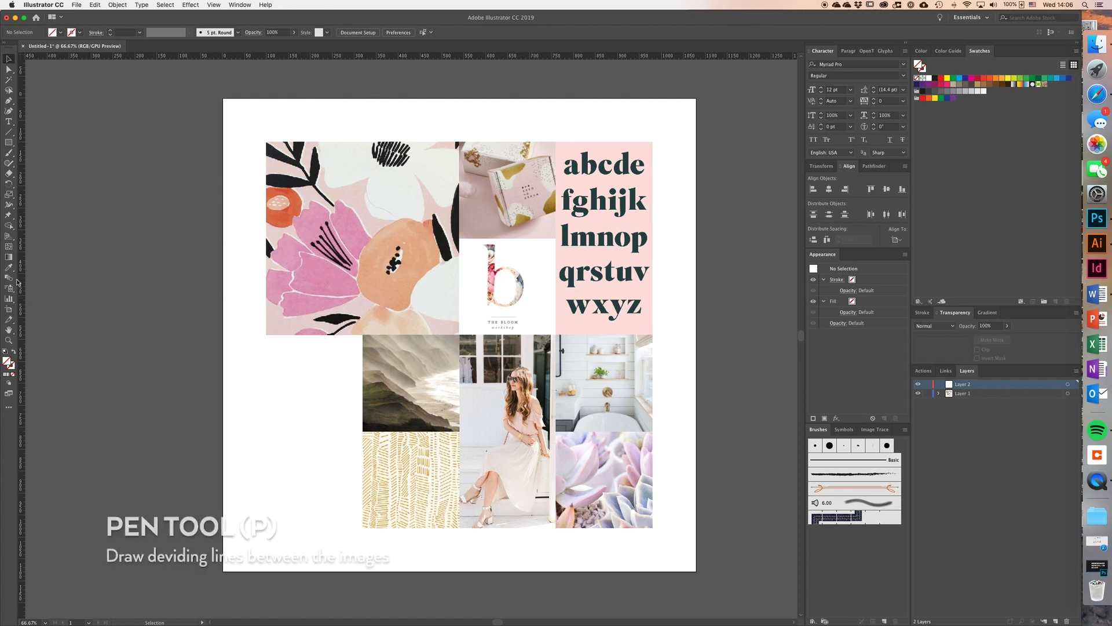
Step: Set up the Pen tool with no fill and a white stroke of 10 pt weight
key("p")
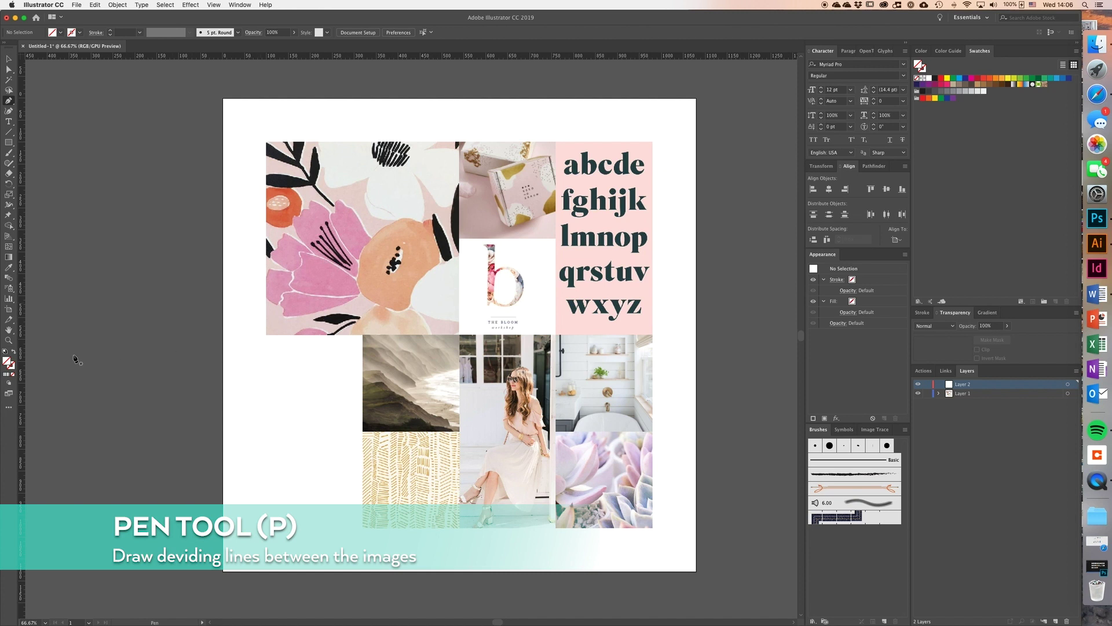
left_click(8, 367)
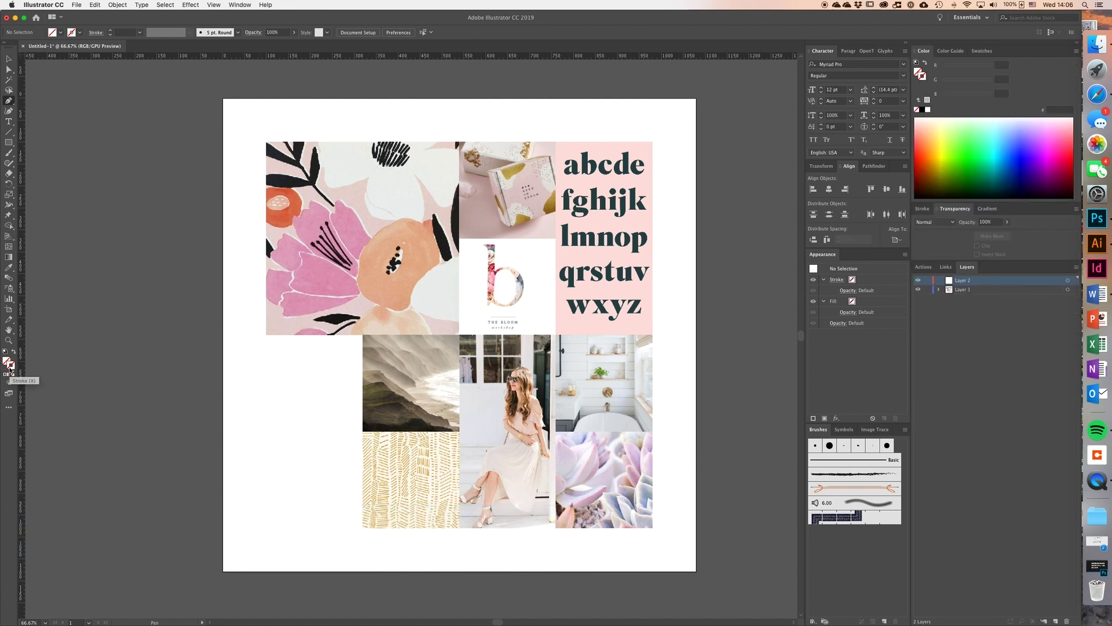
left_click(928, 110)
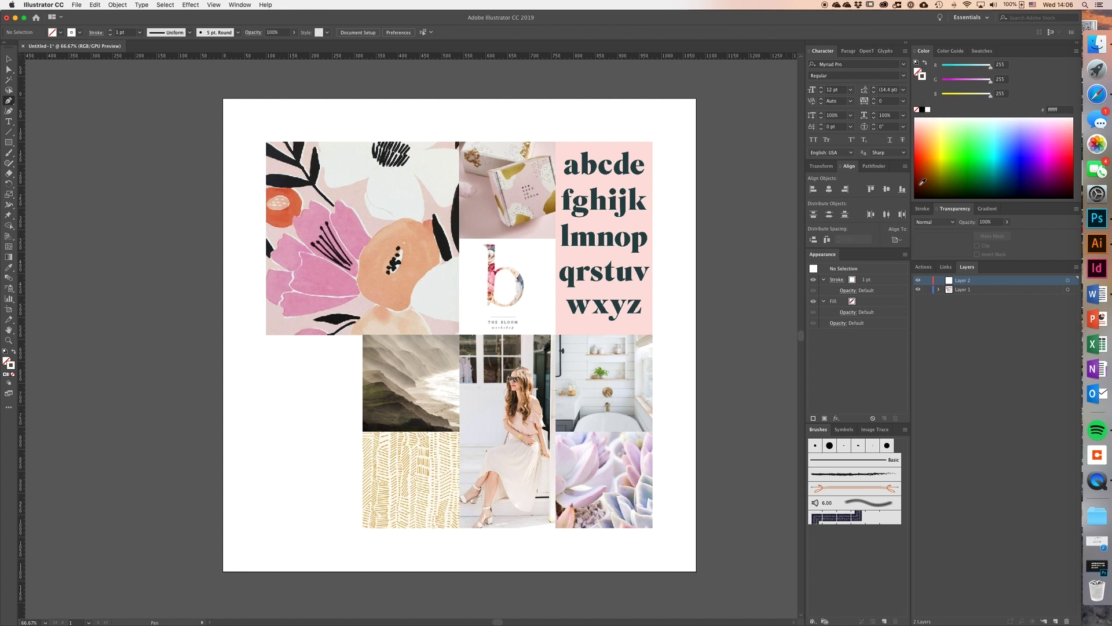
left_click(923, 208)
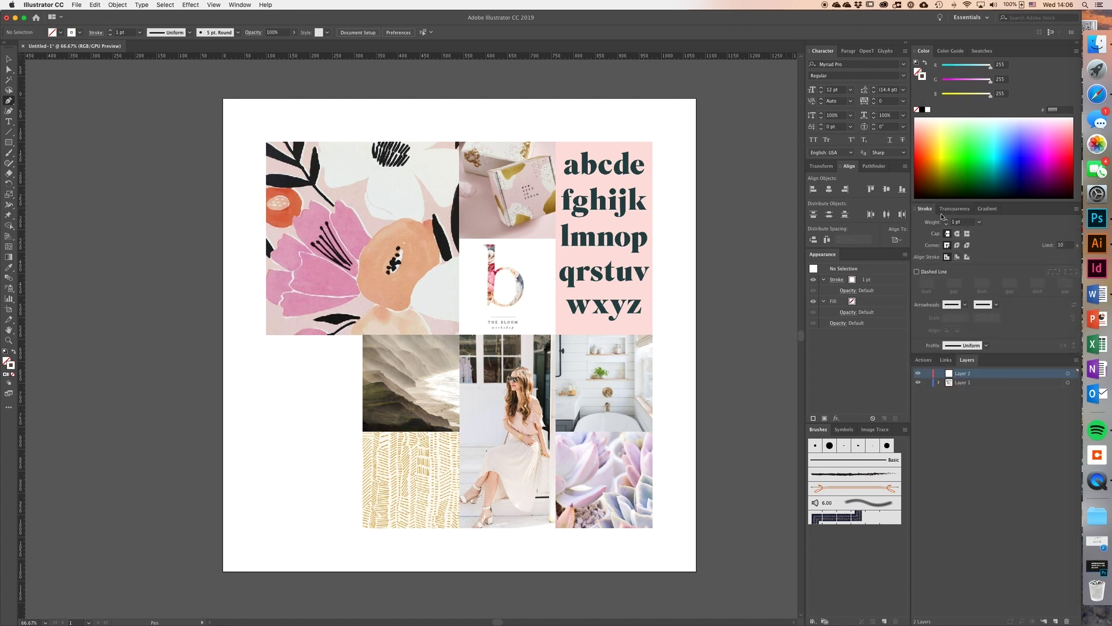
left_click(980, 222)
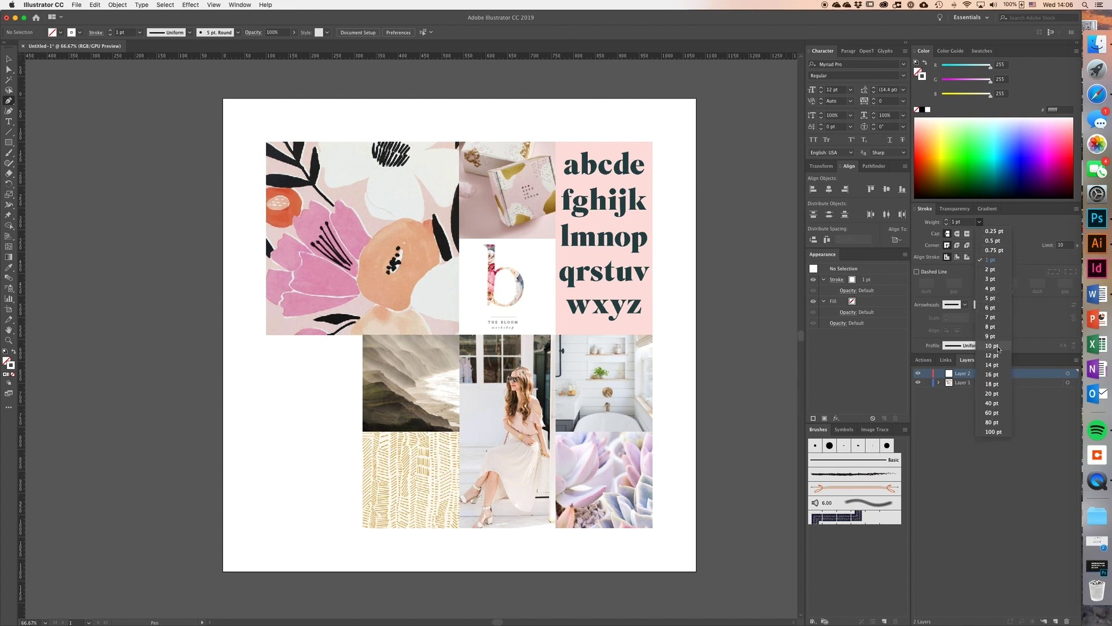
left_click(992, 346)
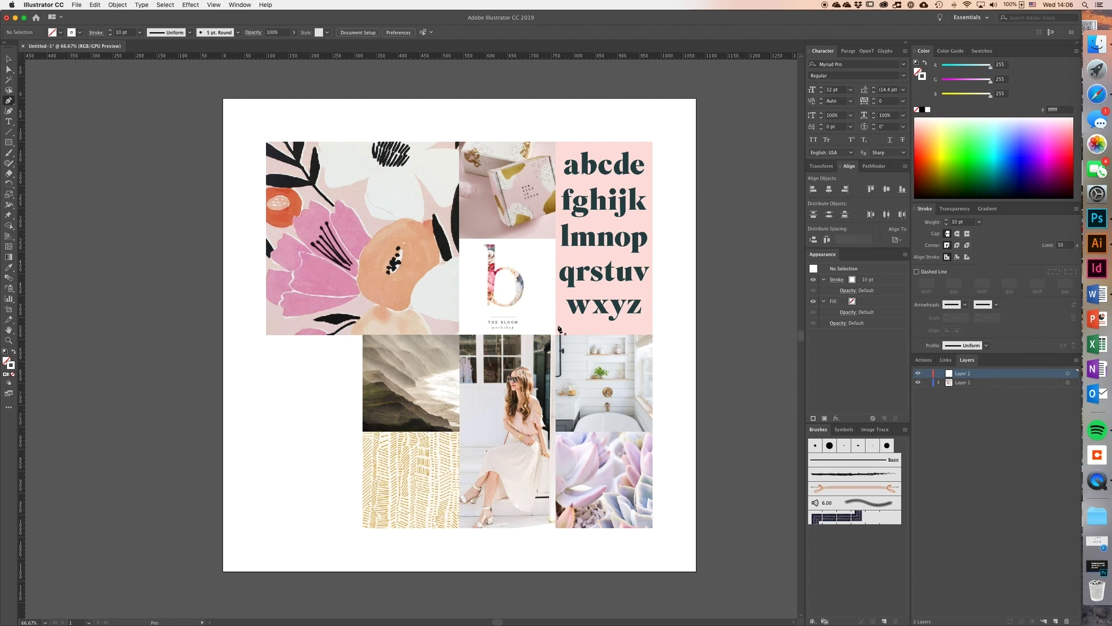
Step: Show the guides and draw a straight horizontal dividing line along the middle guide at Y 540 px, across the frame's full width
key("super+semicolon")
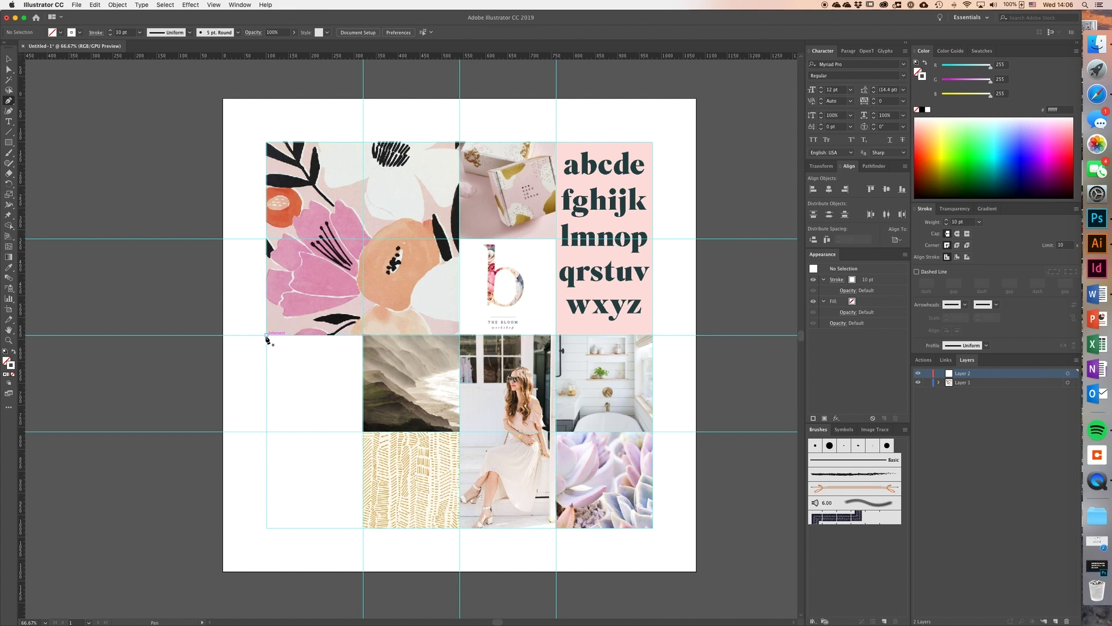
left_click(267, 335)
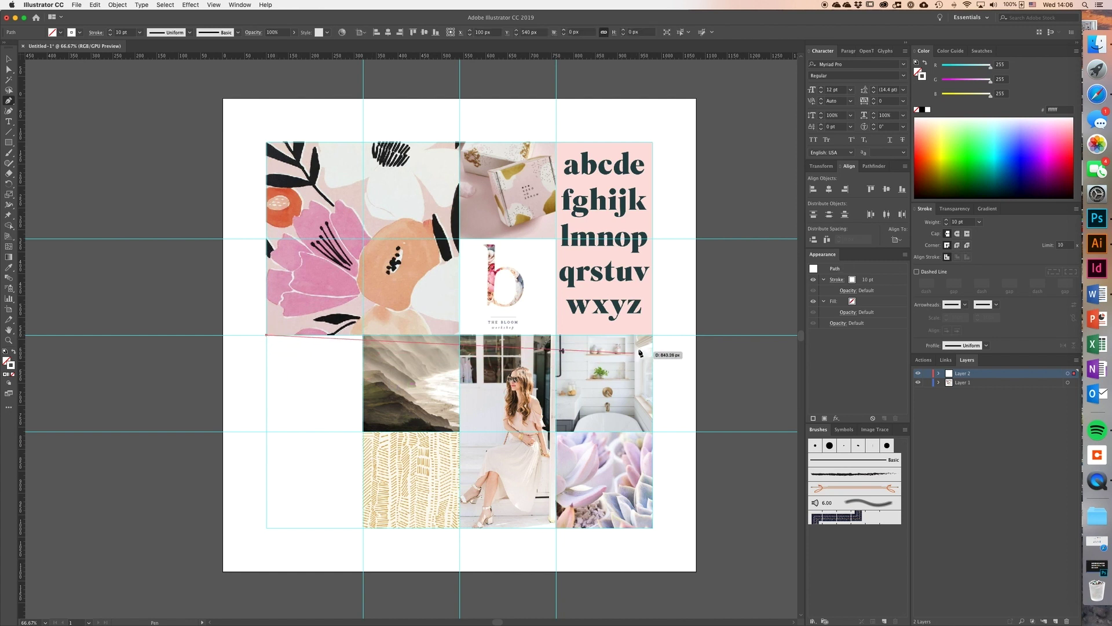
left_click(654, 335)
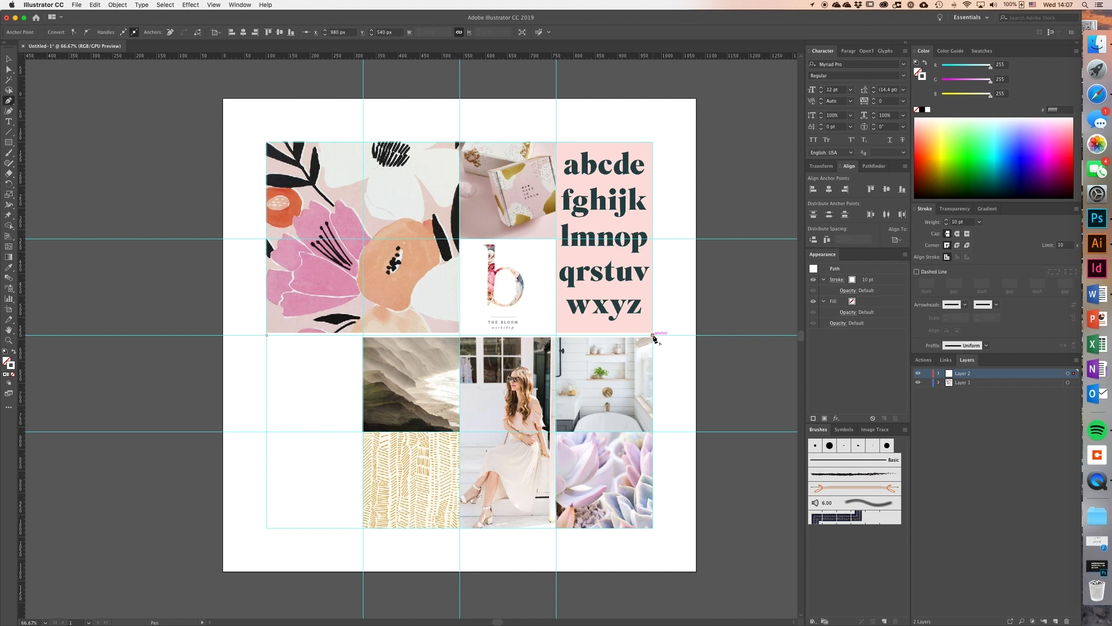
left_click(653, 335)
key("v")
left_click(660, 321)
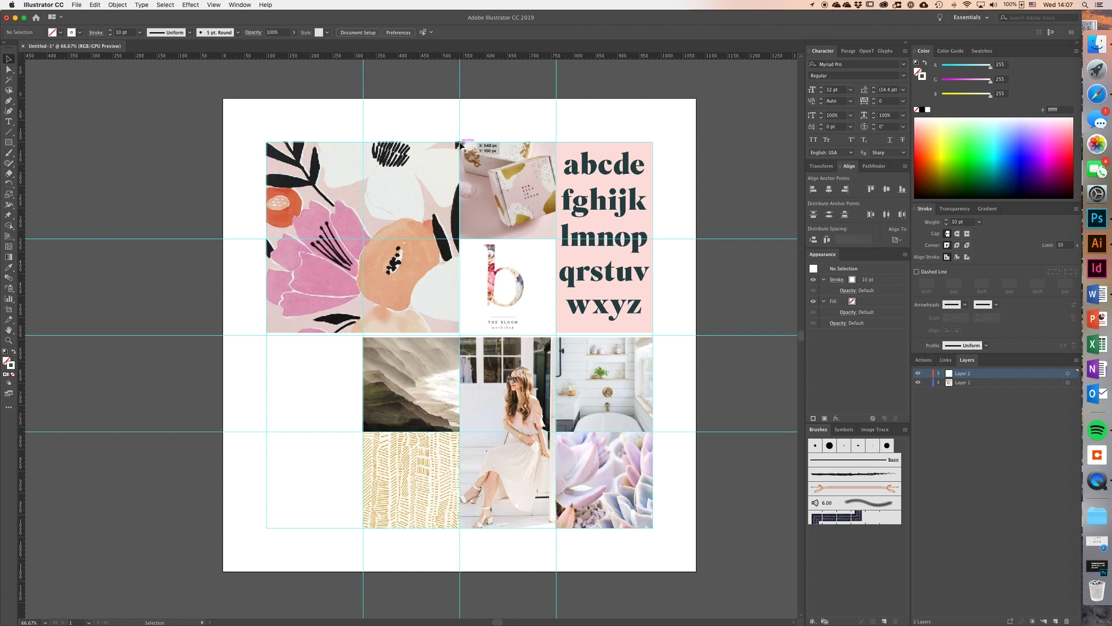
Step: Draw a straight vertical dividing line along the middle guide at X 540 px, from the frame's top edge to its bottom edge
key("p")
left_click(460, 142)
left_click(460, 528)
left_click(460, 528)
key("v")
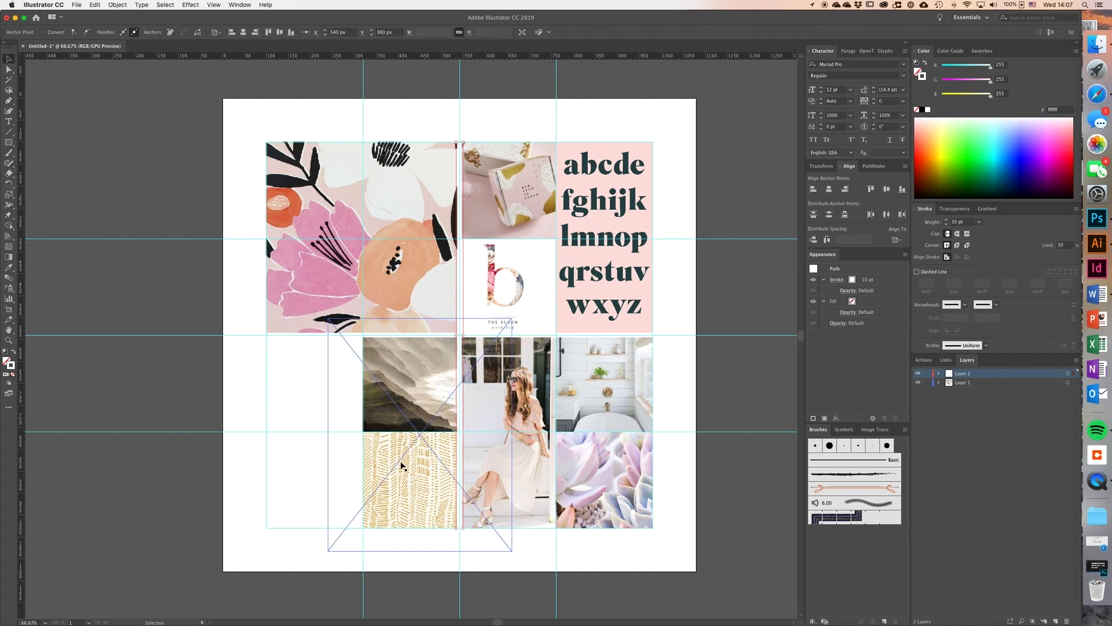
Step: Draw a horizontal dividing line at Y 760 px from X 320 to X 540 px, between the landscape photo and the gold pattern
key("p")
left_click(365, 433)
left_click(459, 432)
key("v")
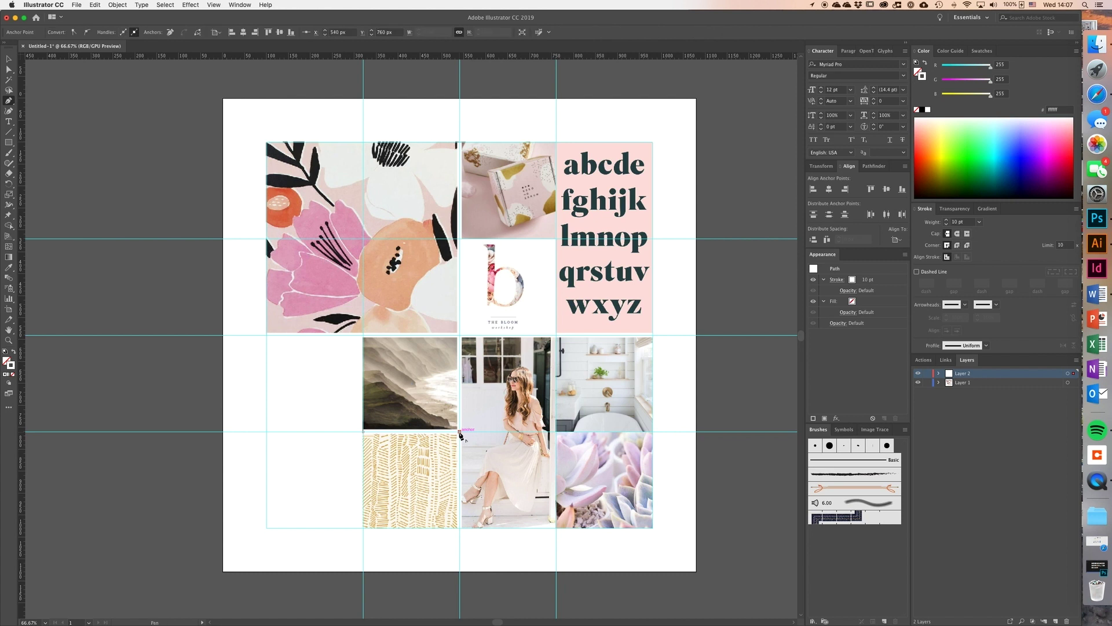
Step: Draw a straight vertical dividing line along the guide at X 760 px, from the frame's top edge to its bottom edge
key("p")
left_click(556, 142)
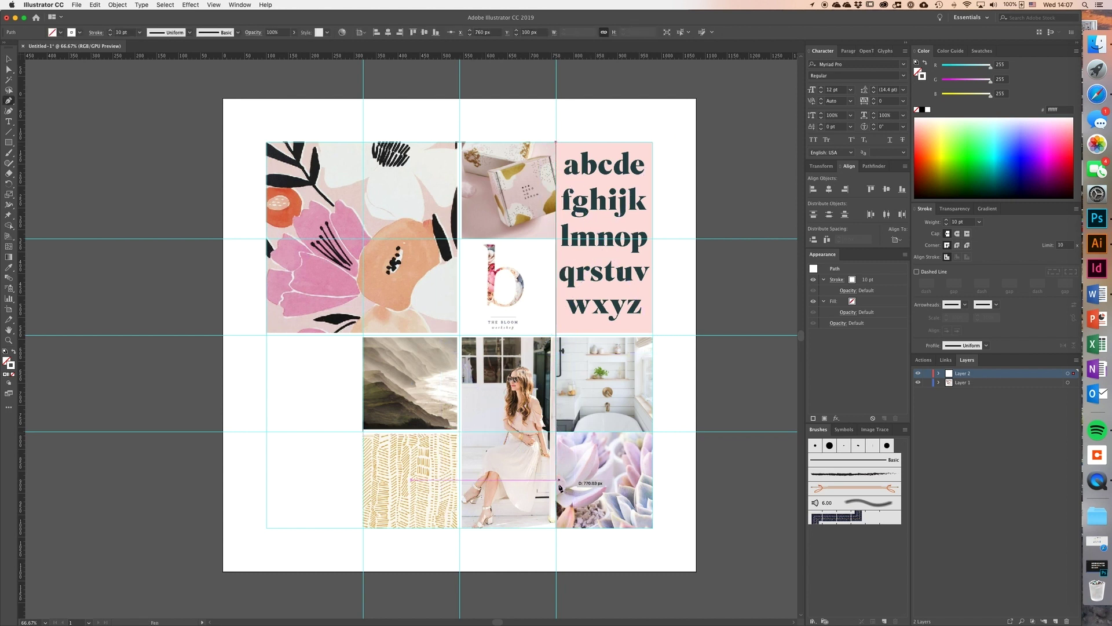
left_click(556, 527)
key("v")
Step: Draw a horizontal dividing line at Y 320 px from X 540 to X 760 px, between the box photo and the logo
key("p")
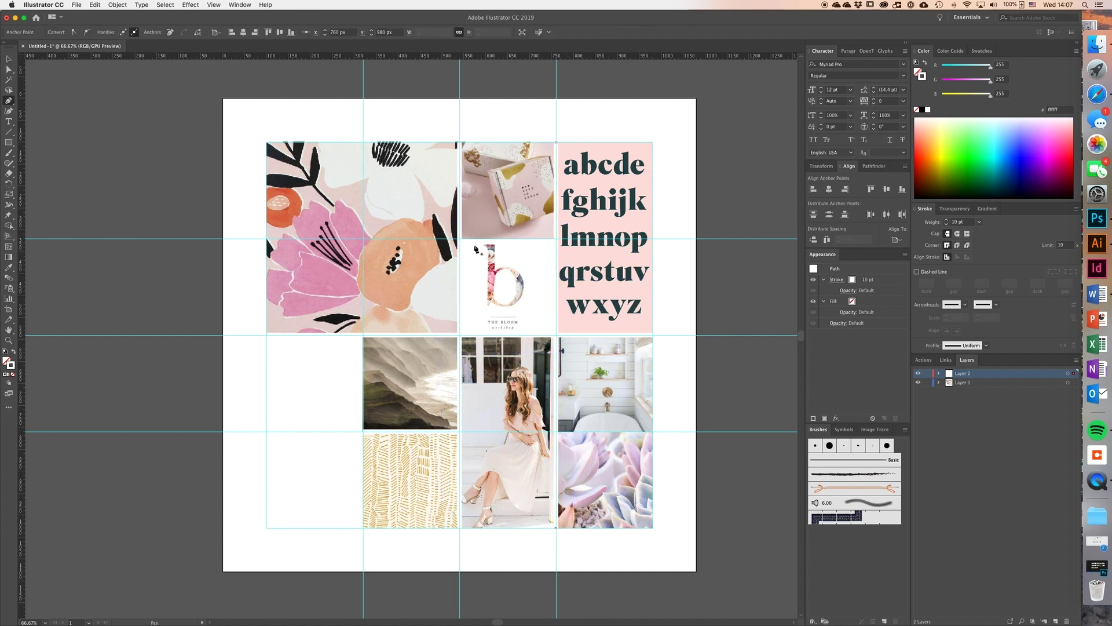
left_click(460, 238)
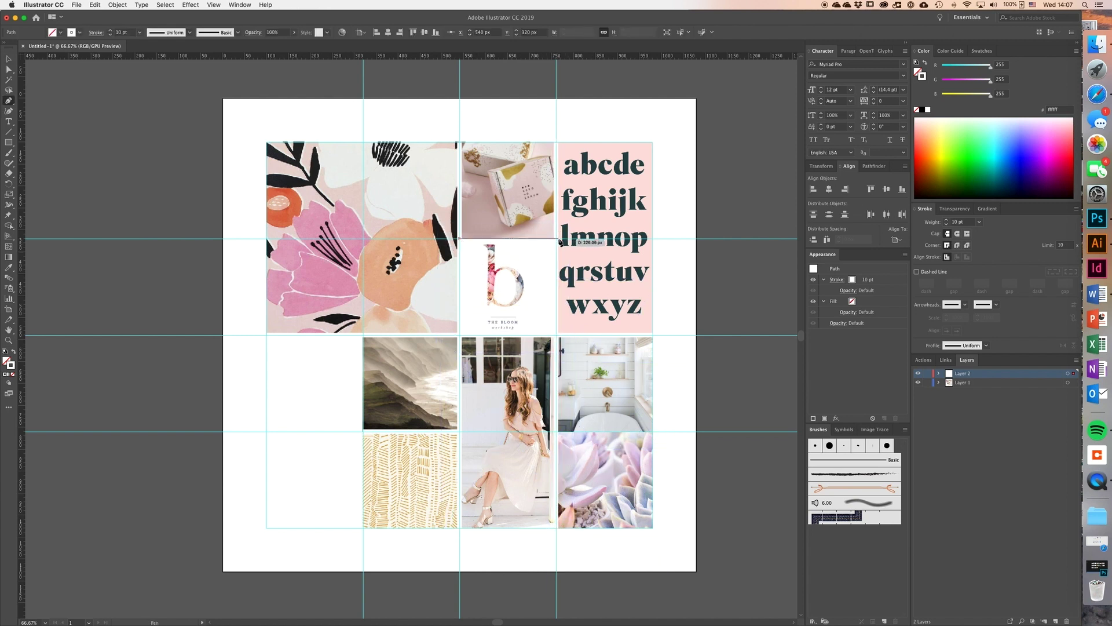
left_click(557, 239)
key("v")
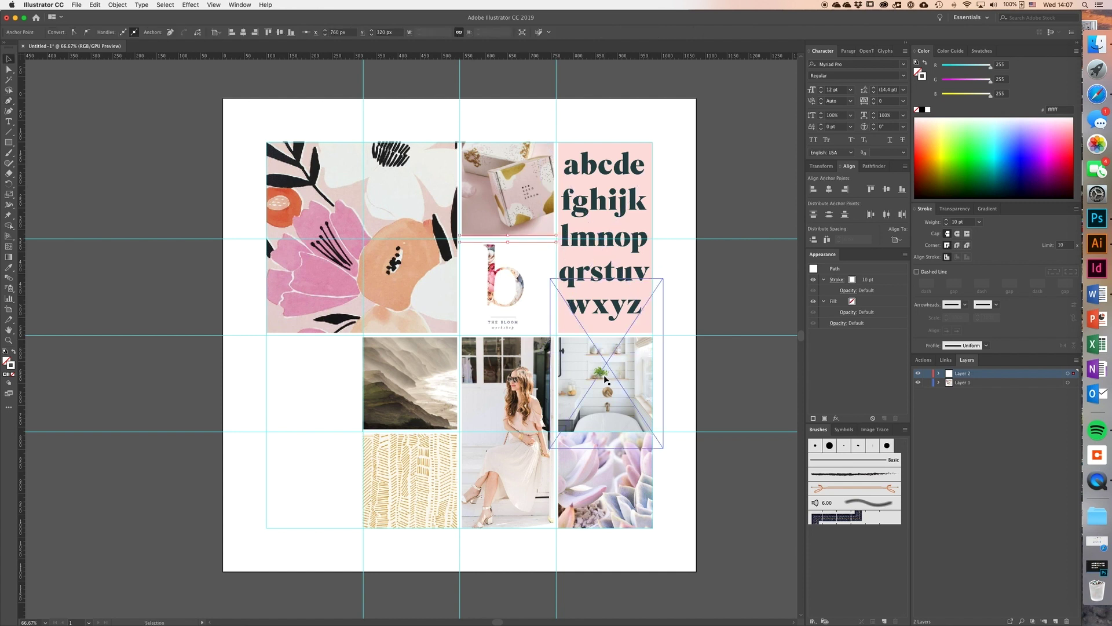
Step: Draw a horizontal dividing line at Y 760 px from X 760 to X 980 px, between the bathroom photo and the succulents
key("p")
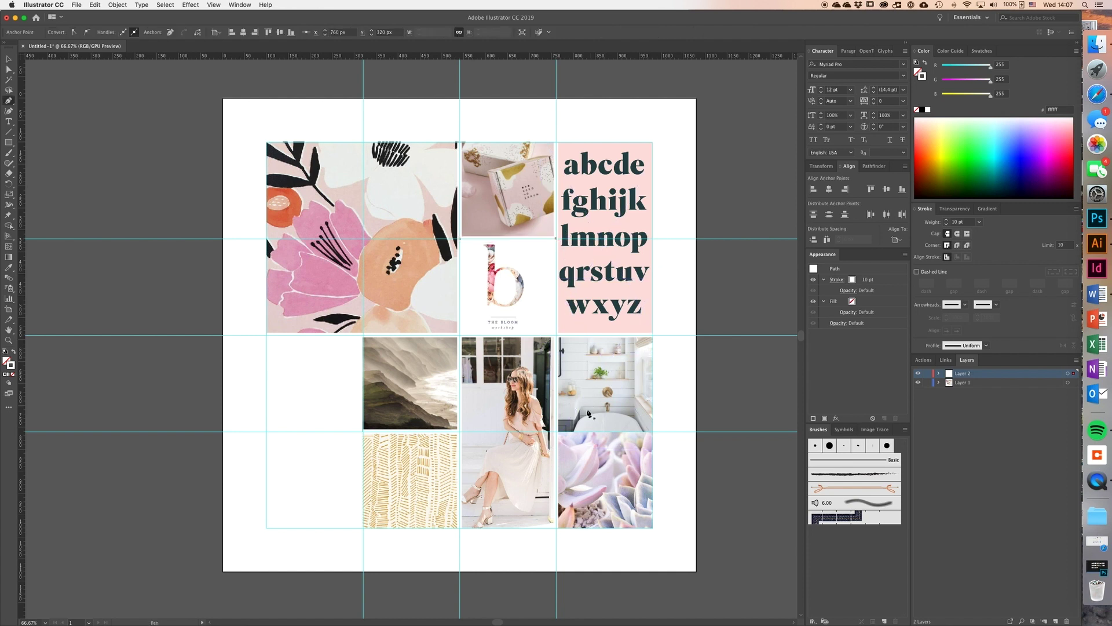
left_click(557, 432)
left_click(654, 431)
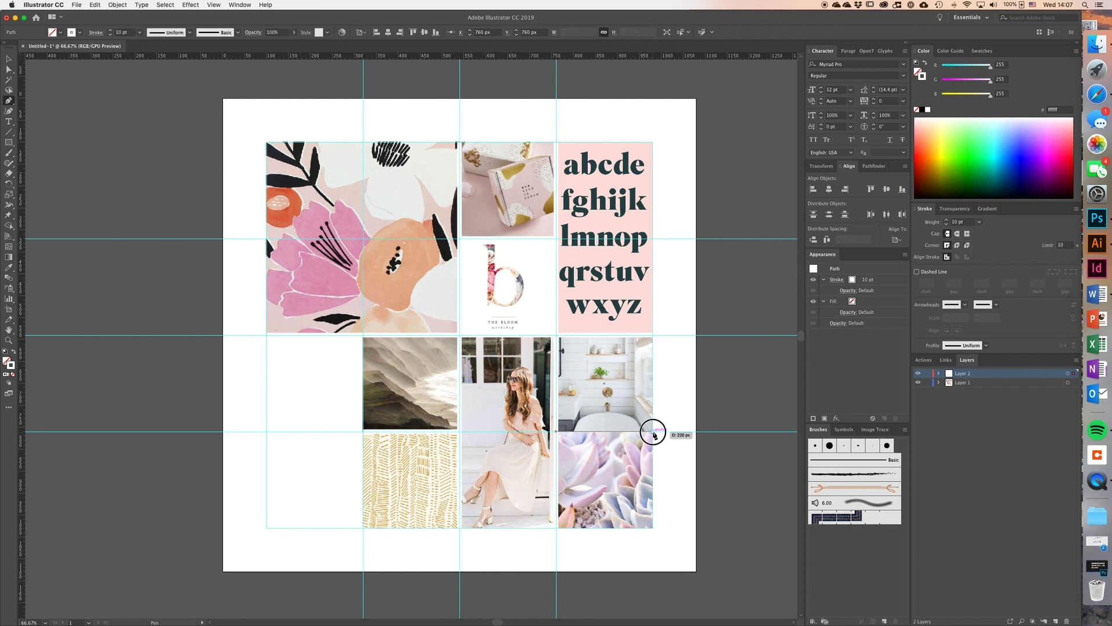
key("b")
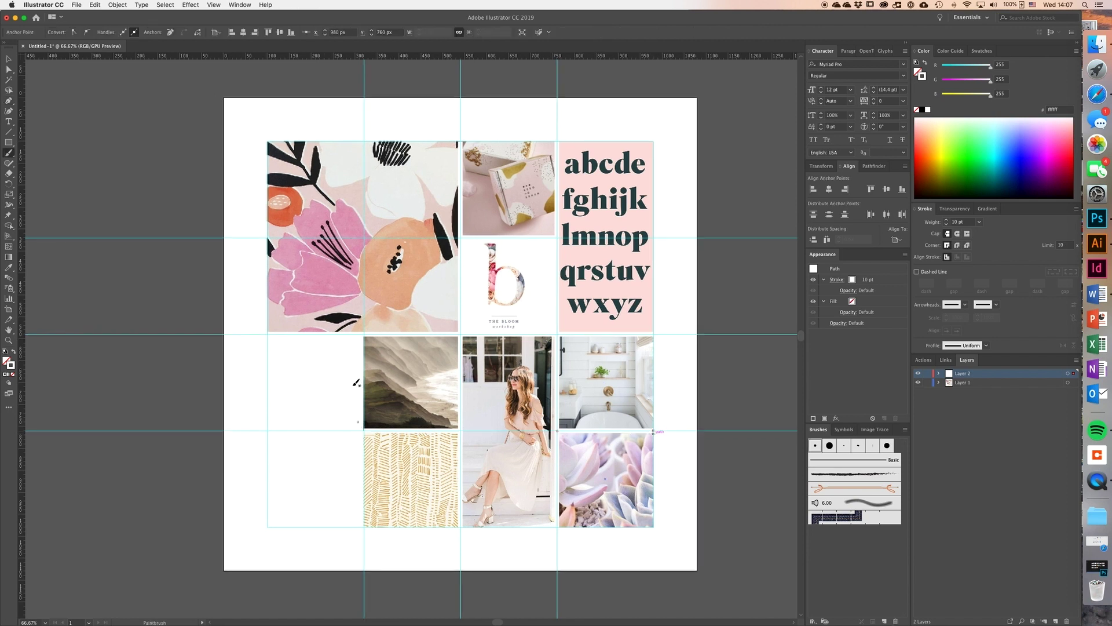
Step: Outline the frame from its bottom-right corner along the bottom to X 320 px, up to Y 540 px, and across to X 100 px
key("p")
left_click(654, 527)
left_click(363, 527)
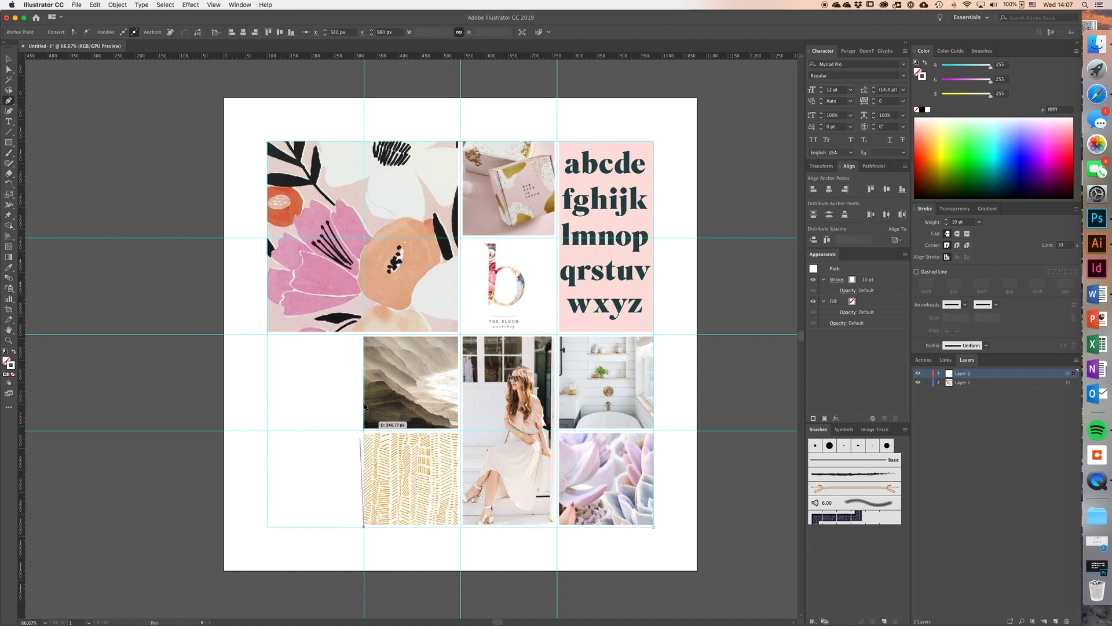
left_click(364, 333)
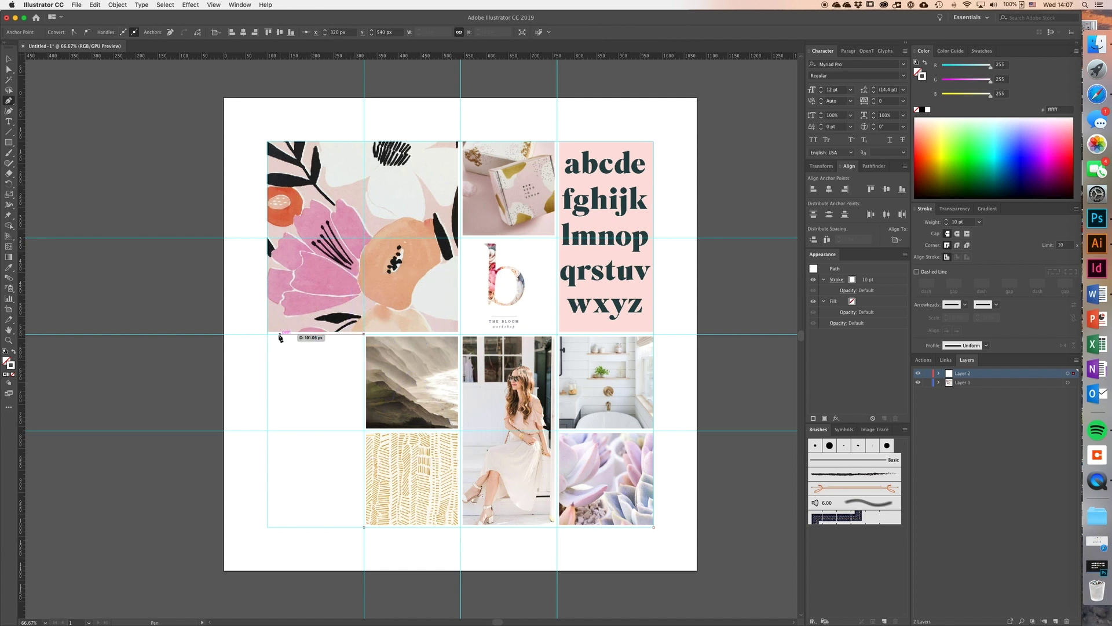
left_click(267, 335)
Step: Draw the border along the frame's left edge beside the flower image, its top edge and its right edge, and hide the guides
left_click(267, 142)
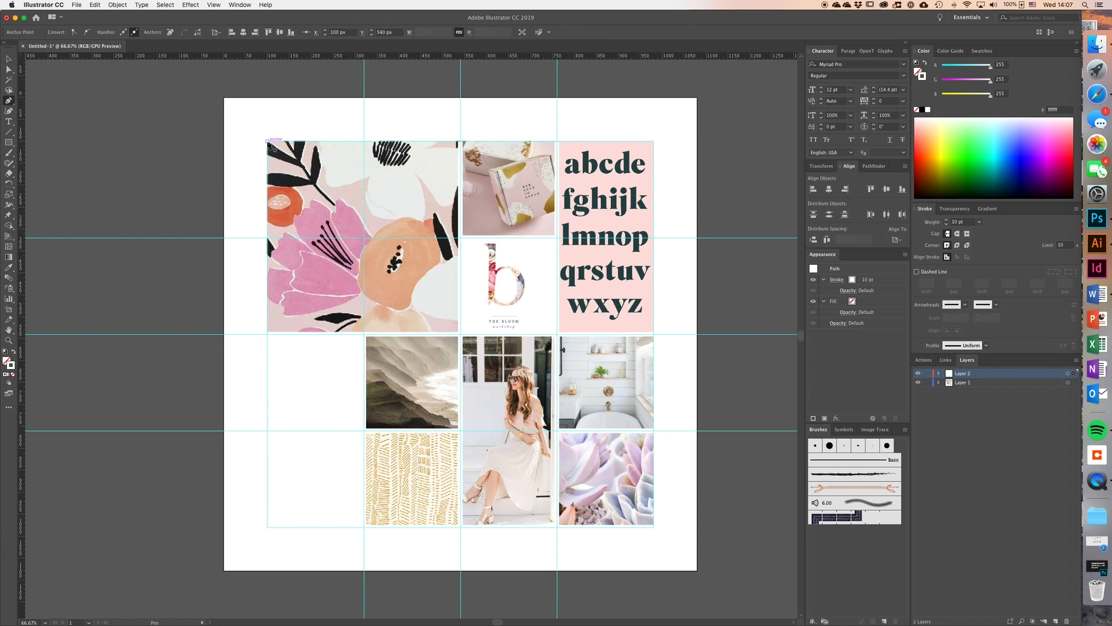
left_click(267, 334)
key("v")
key("p")
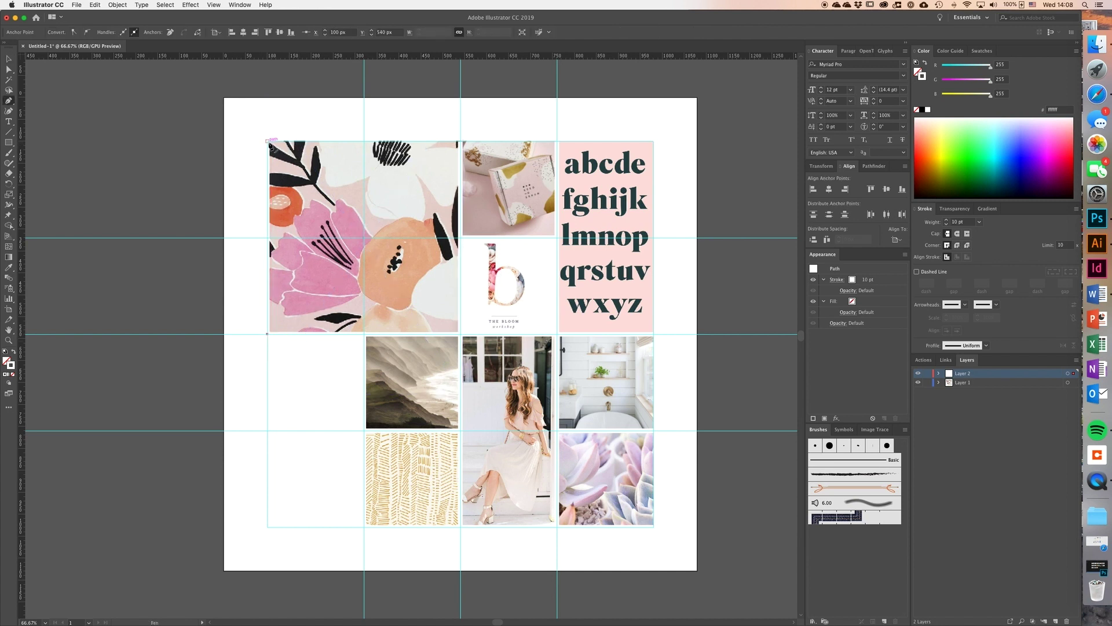
left_click(268, 142)
left_click(654, 141)
left_click(654, 527)
key("v")
left_click(689, 533)
key("super+semicolon")
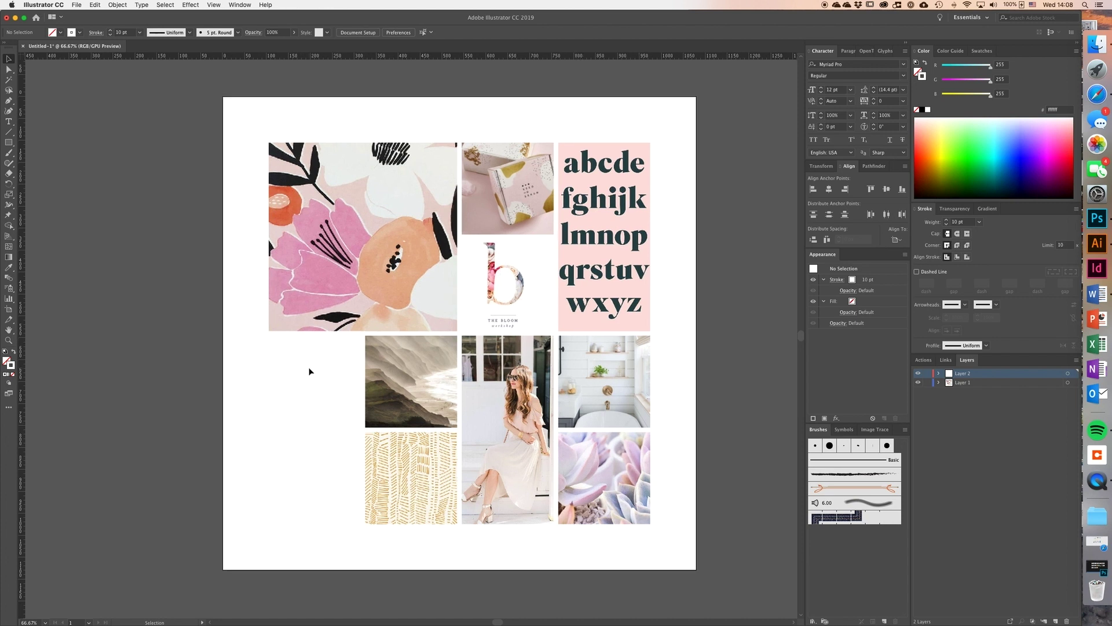
Step: Draw a circle in the empty area below the flower image and set its size to 60 × 60 px
key("l")
scroll(296, 357, "down", 1)
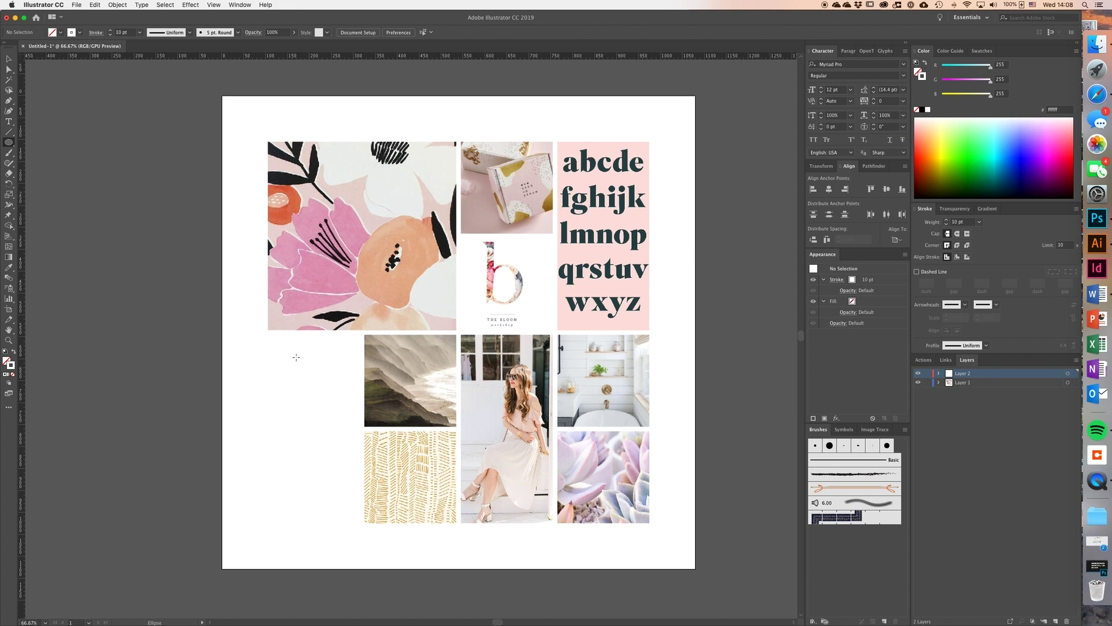
left_click(9, 143)
left_click_drag(294, 351, 322, 378)
key("v")
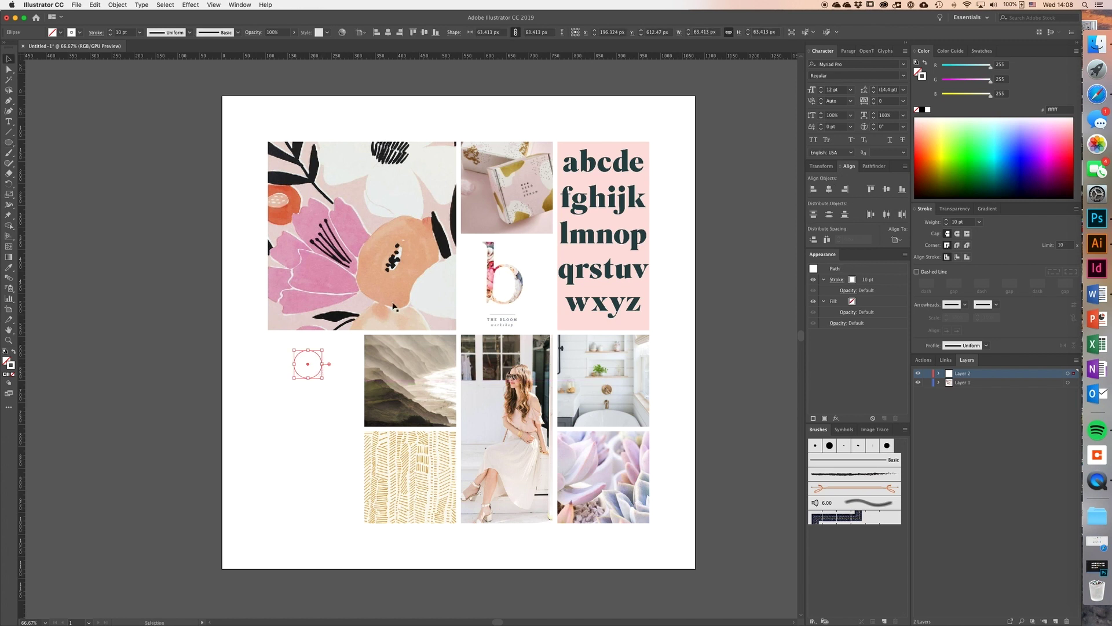
left_click(689, 35)
Step: Fill the circle with the pale pink sampled from the alphabet tile's background and deselect it
key("i")
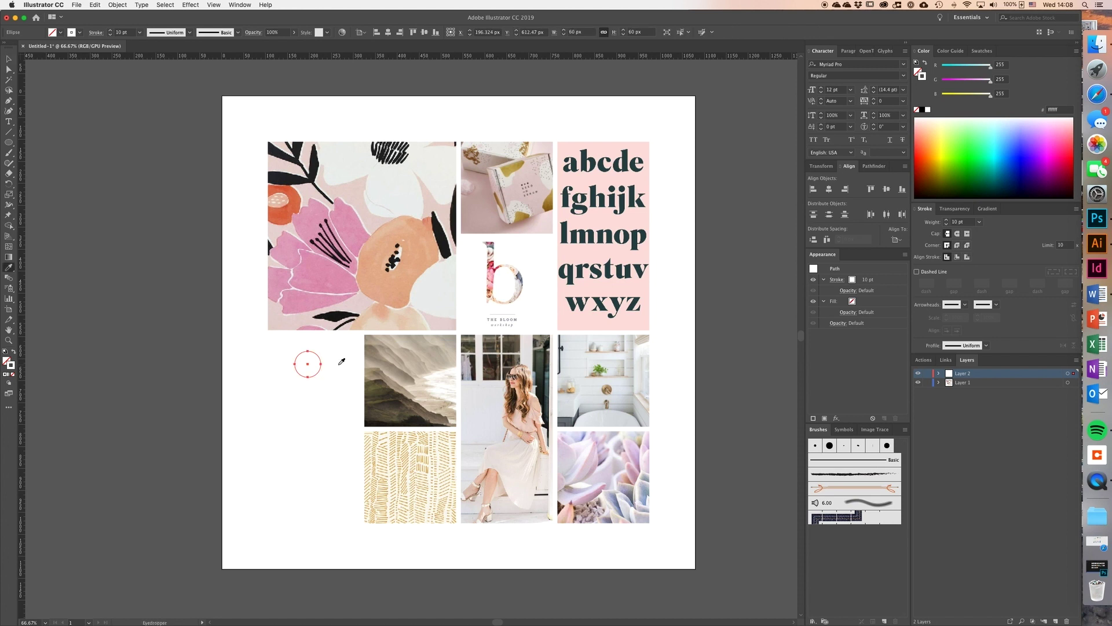
left_click(568, 322)
key("v")
left_click(343, 392)
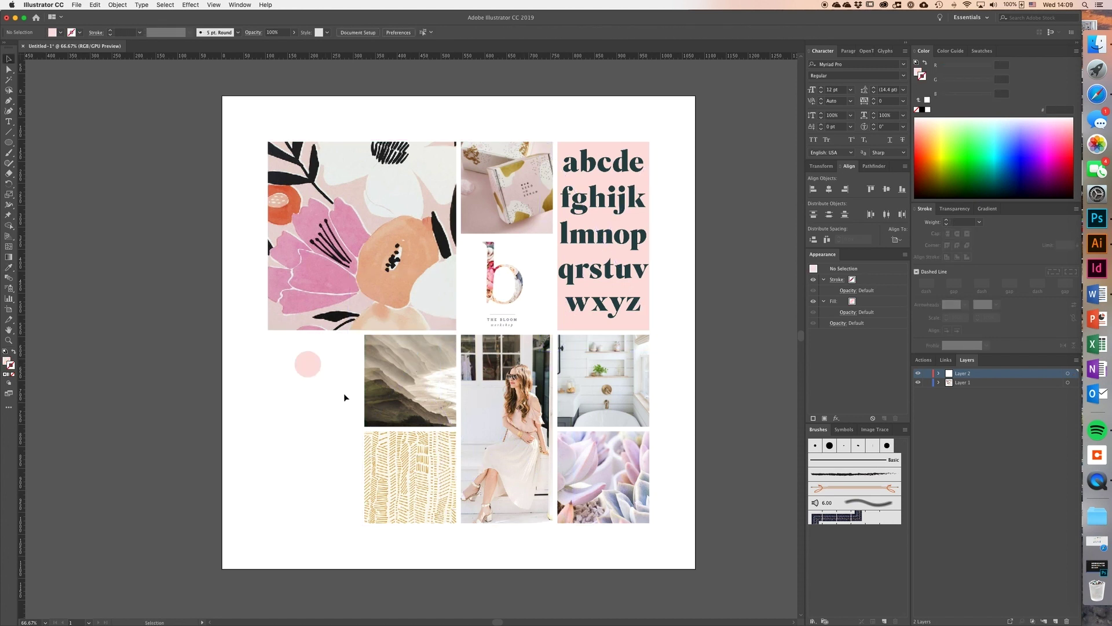
scroll(345, 383, "down", 2)
scroll(345, 382, "left", 2)
scroll(348, 374, "up", 2)
scroll(348, 374, "left", 2)
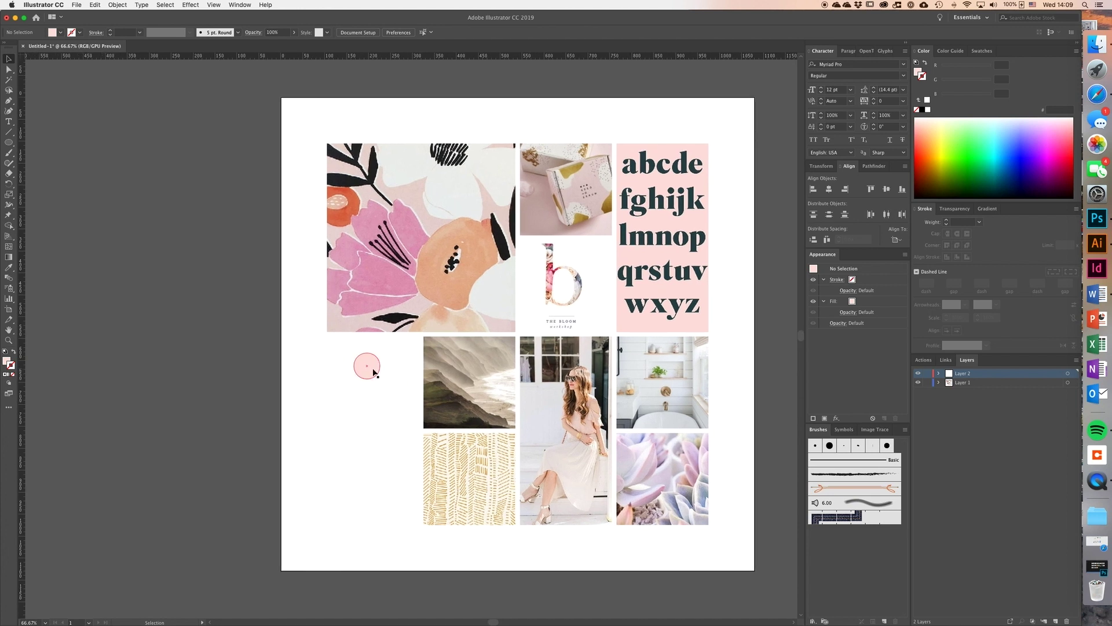
left_click_drag(374, 371, 374, 406)
key("a")
key("v")
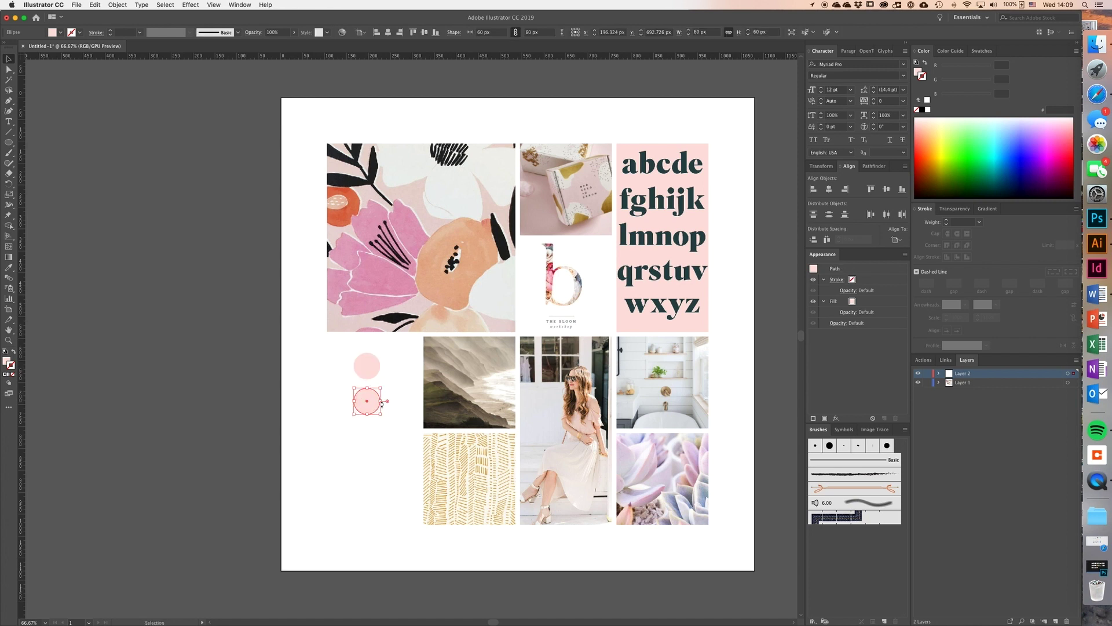
key("Delete")
Step: Copy the pink circle straight down by about 78 px and repeat the copy three times to make a column of five circles
left_click(372, 371)
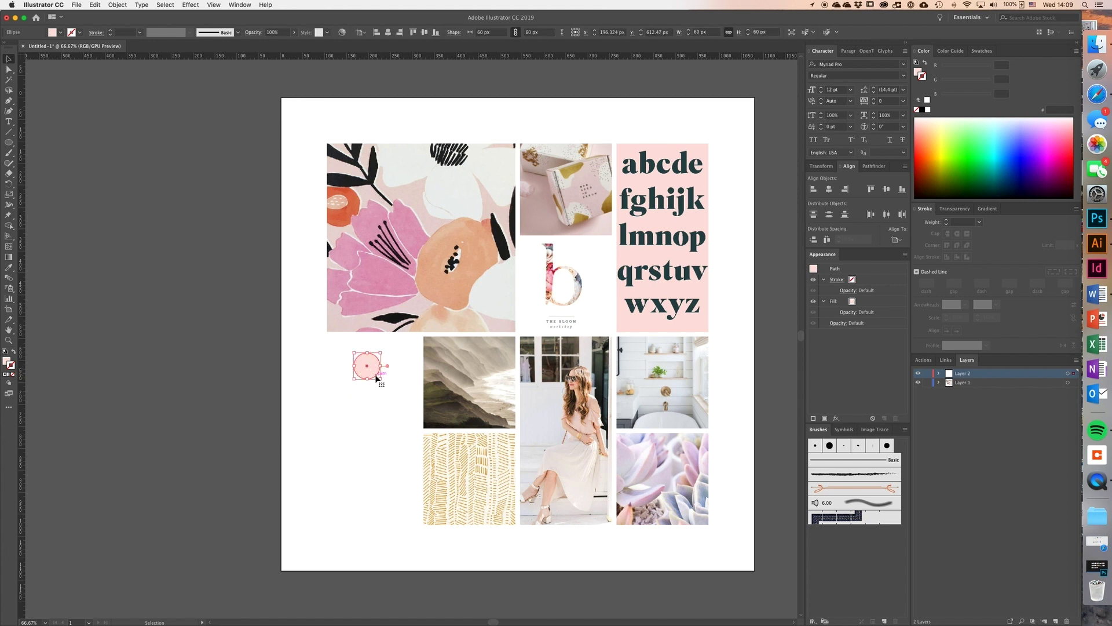
left_click_drag(374, 370, 371, 404)
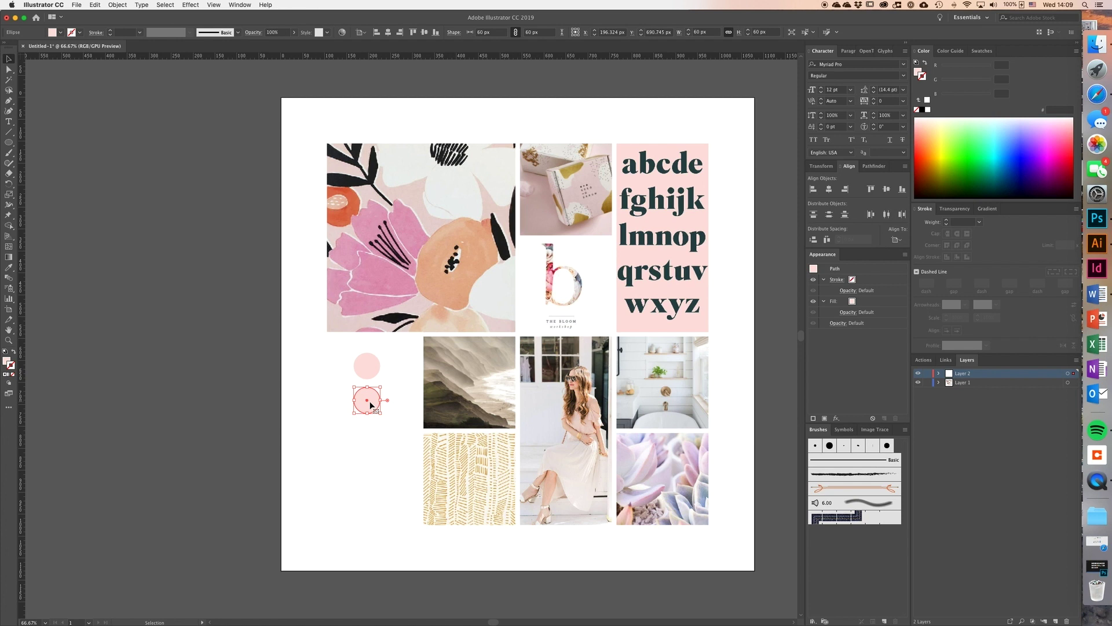
key("super+d")
key("super+d")
key("super+d")
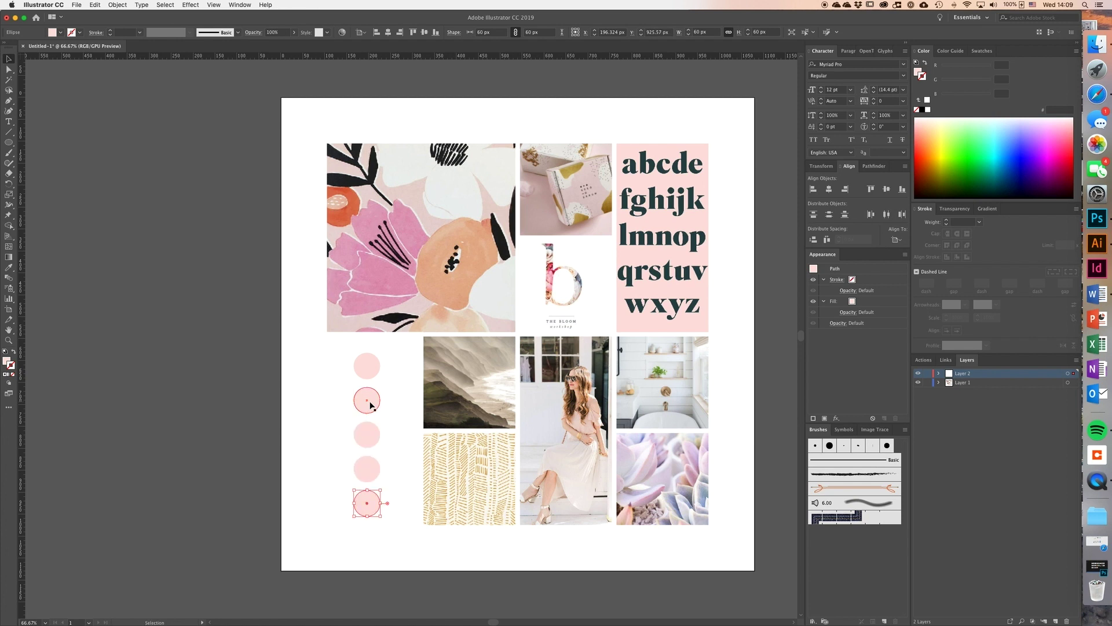
Step: Select all five circles, show the guides and move the column up so its centre sits on the guide at Y 760 px
left_click(394, 399)
left_click_drag(397, 359, 367, 508)
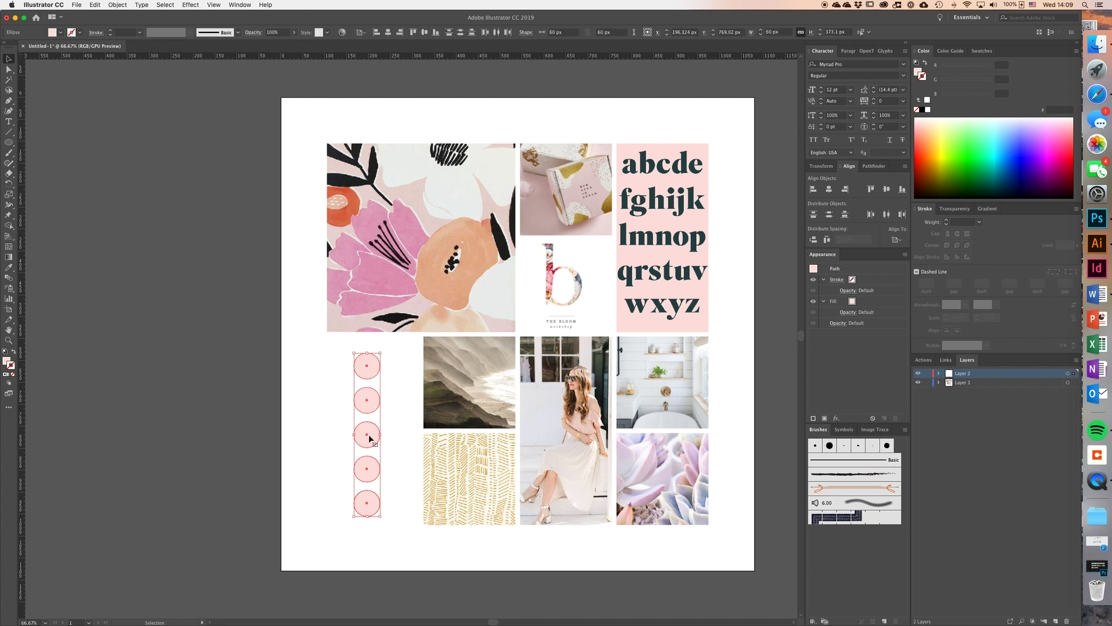
left_click_drag(372, 438, 372, 434)
key("super+semicolon")
left_click(374, 435)
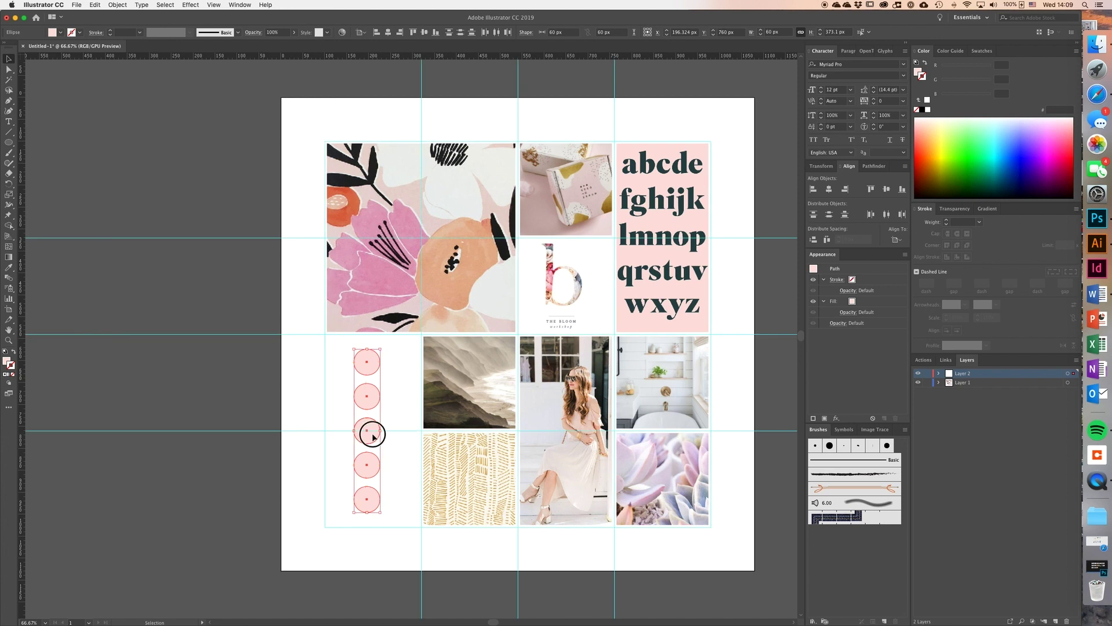
Step: Shift the column of circles horizontally to X 210 px, centring it in the empty area, and deselect it
left_click_drag(374, 435, 376, 438)
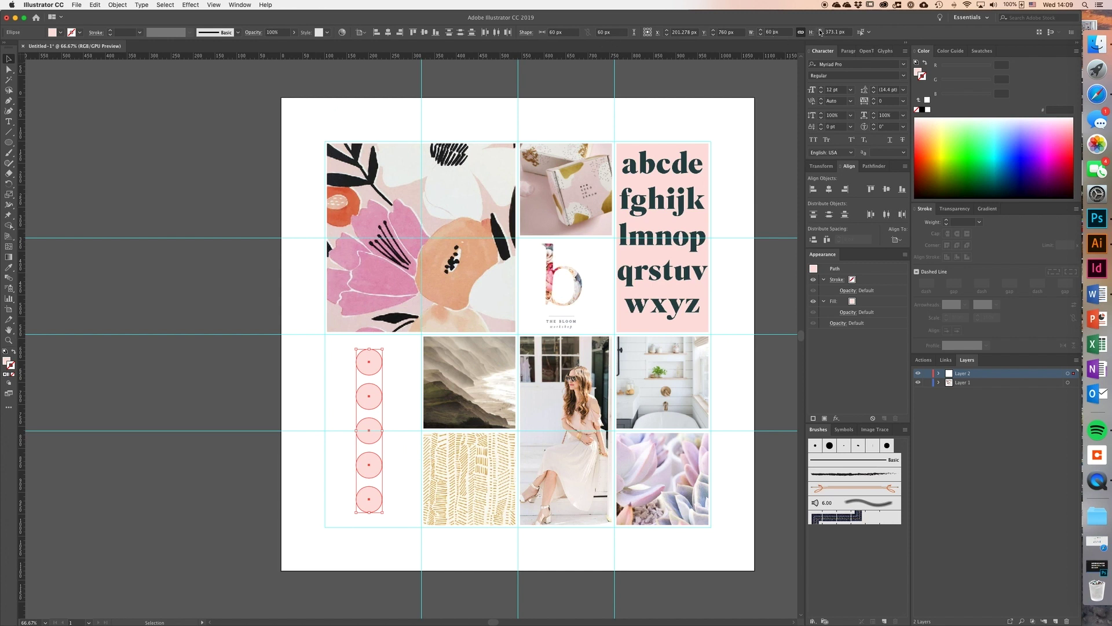
left_click(667, 34)
left_click(666, 34)
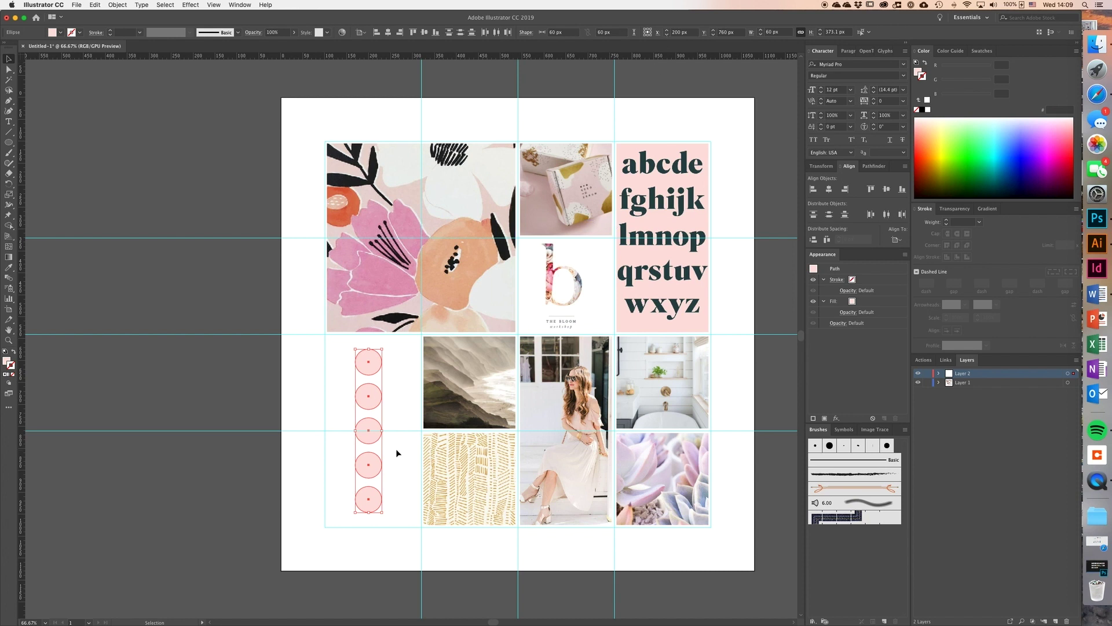
left_click(668, 30)
left_click(667, 31)
left_click(668, 31)
left_click(668, 31)
left_click(668, 31)
left_click(668, 31)
left_click(668, 31)
left_click(667, 31)
left_click(668, 31)
left_click(668, 31)
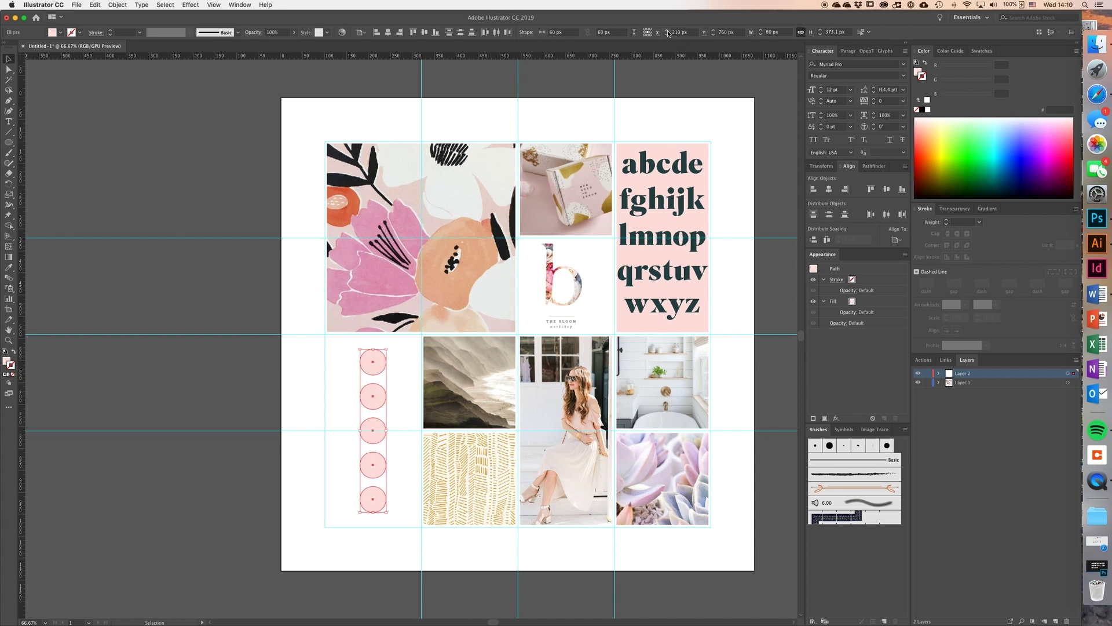
left_click(339, 502)
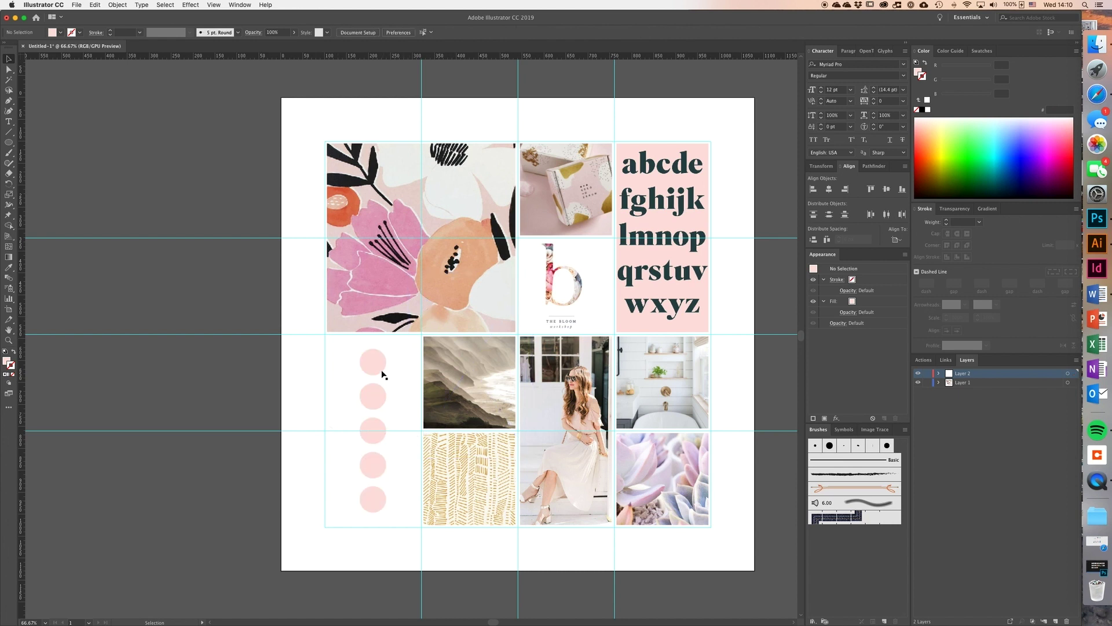
Step: Fill the top circle with the dark charcoal sampled from the lower-left corner of the bathroom photo and deselect it
left_click(367, 371)
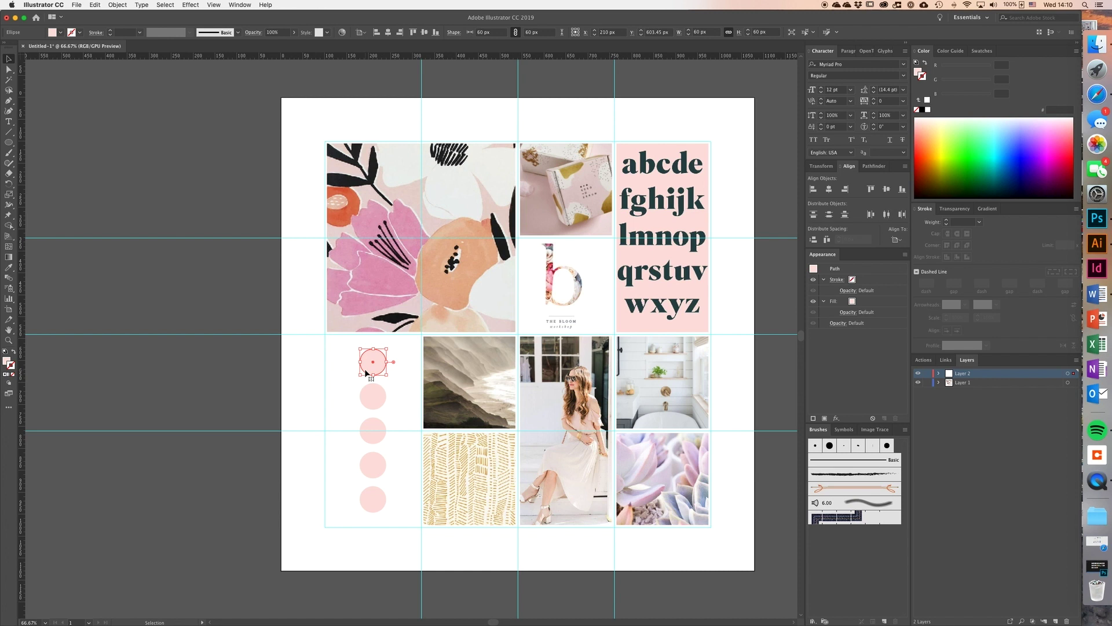
key("i")
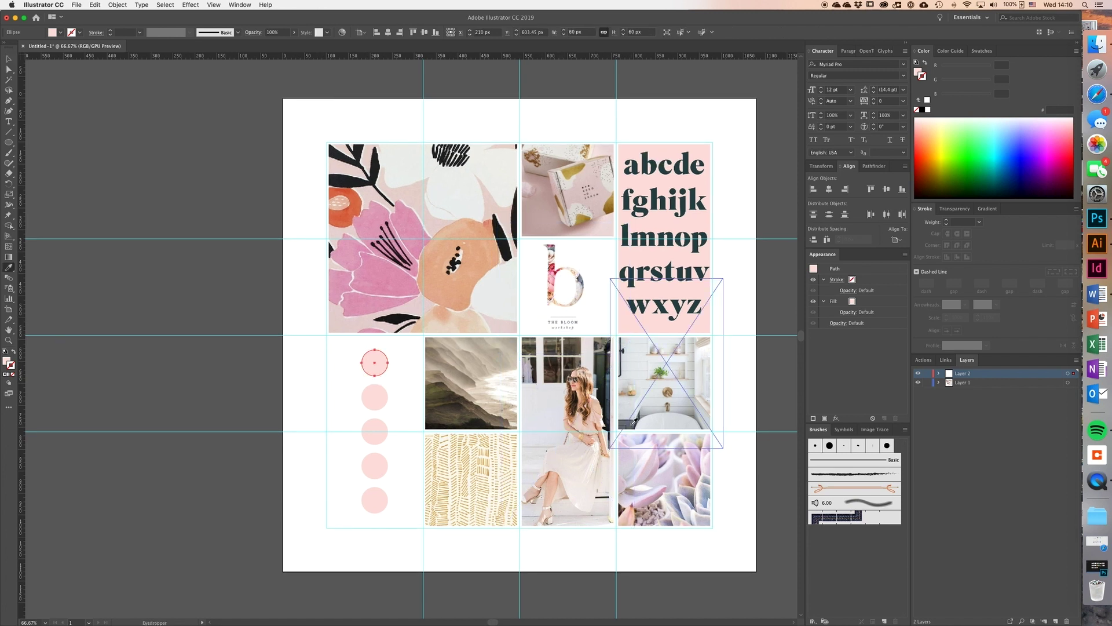
left_click(639, 421)
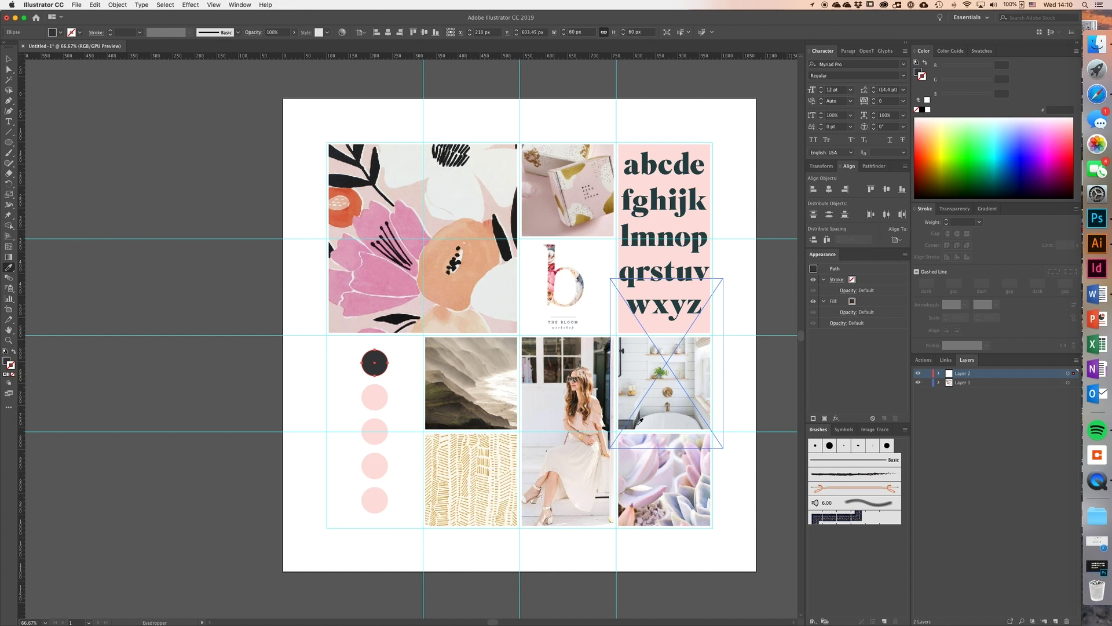
key("super+shift+a")
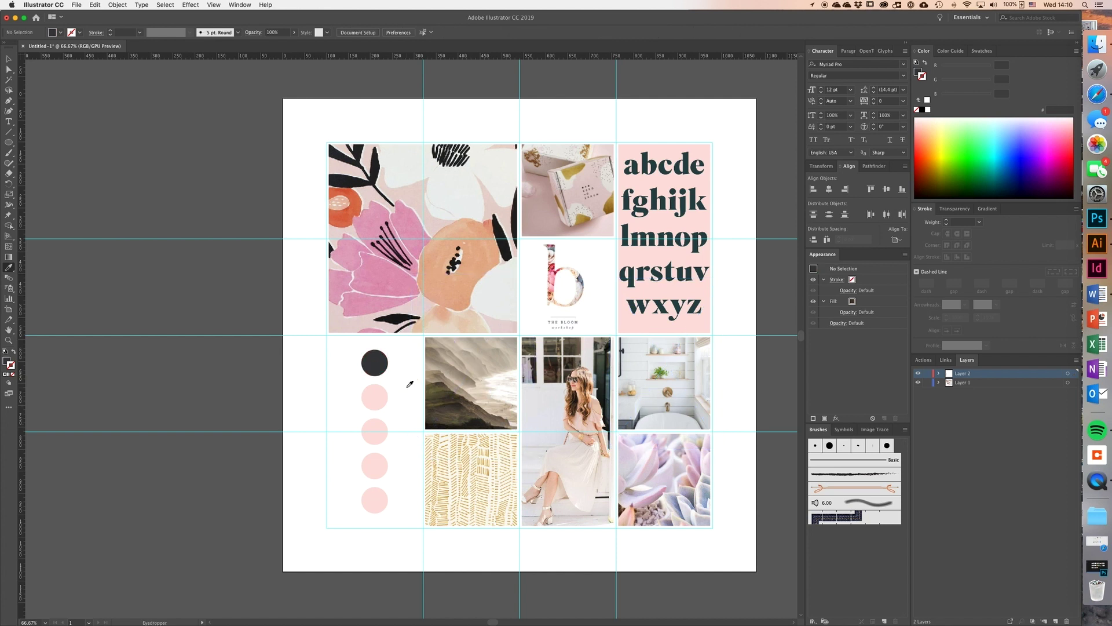
Step: Fill the second circle with an orange-red sampled from the small orange flower in the floral image
left_click(374, 397, "super")
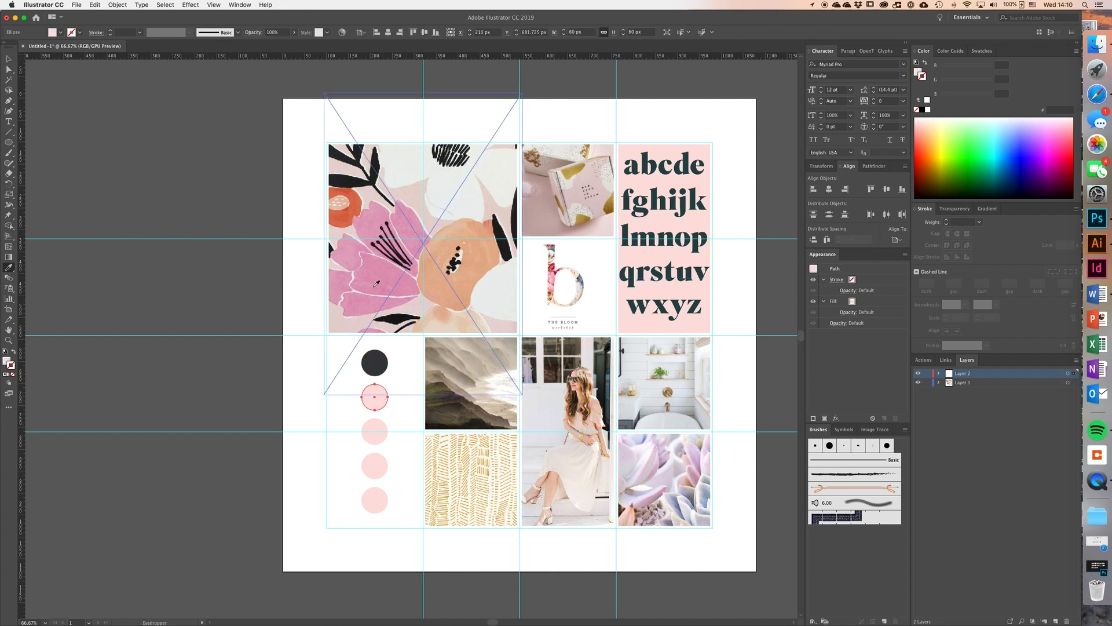
left_click(346, 210)
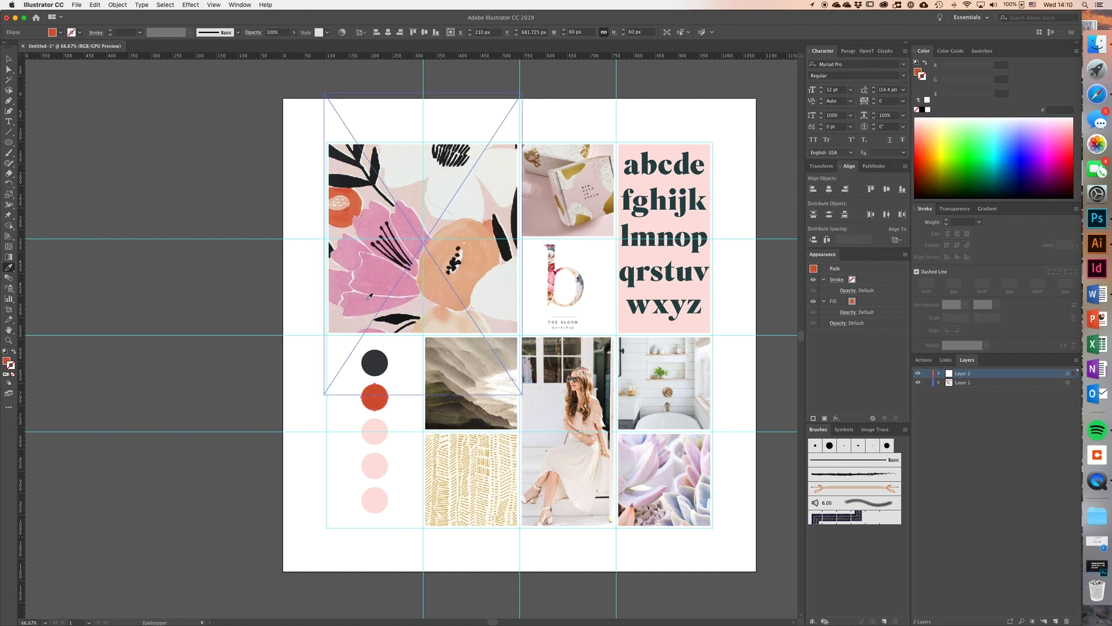
left_click(342, 210)
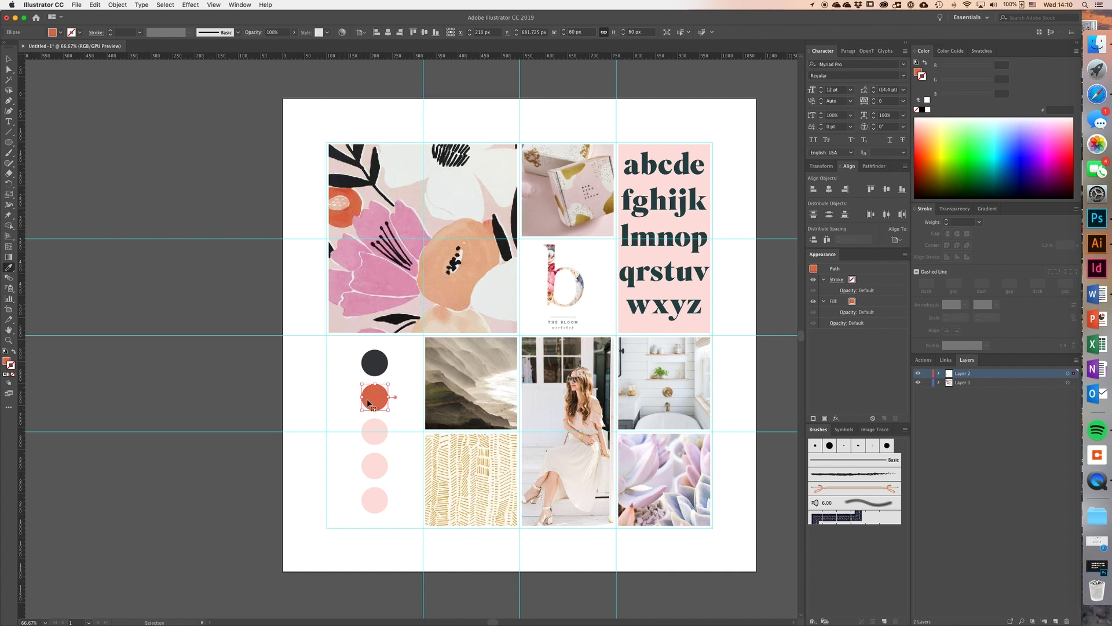
Step: Fill the third circle with the pale pink sampled from the alphabet tile's background
left_click(374, 431, "super")
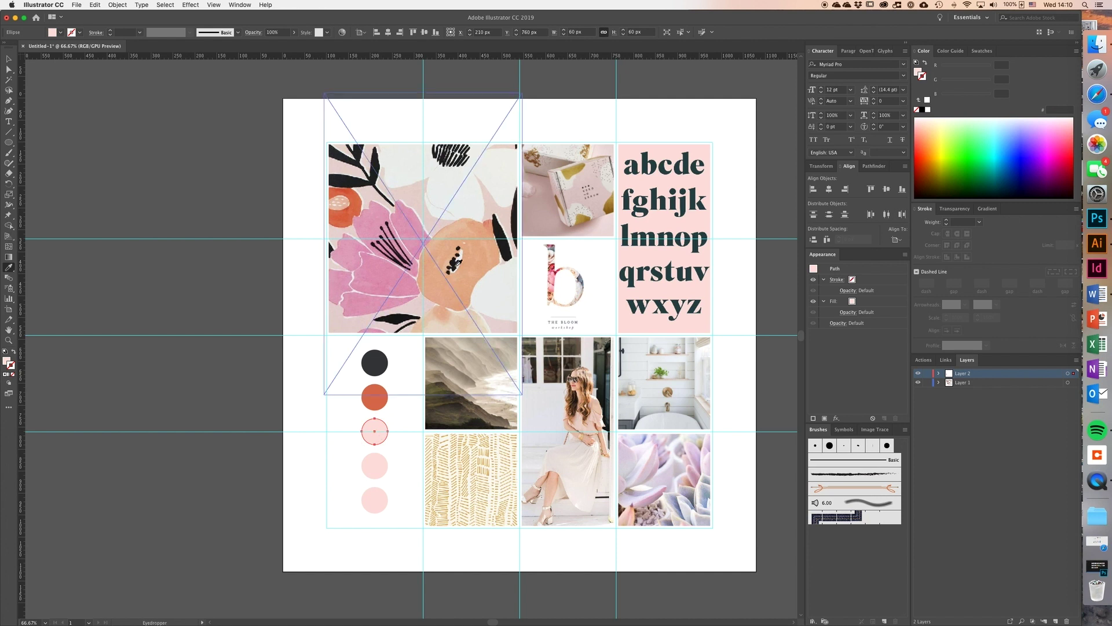
left_click(705, 259)
Step: Try an off-white sampled from the landscape photo on the fourth circle and copy it to the fifth
left_click(374, 466, "super")
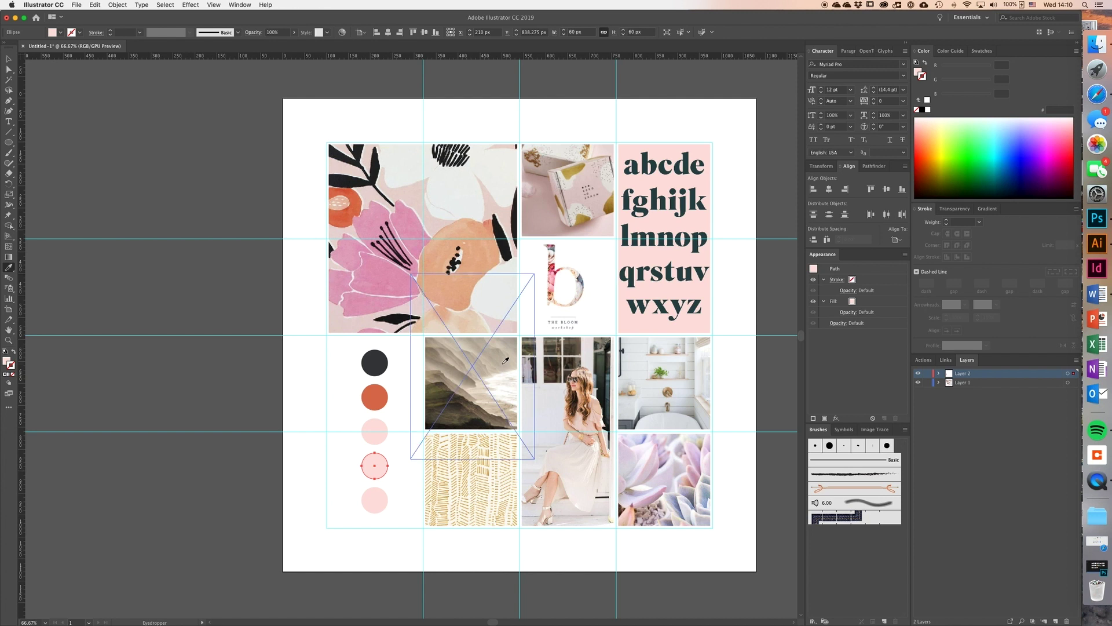
left_click(476, 346)
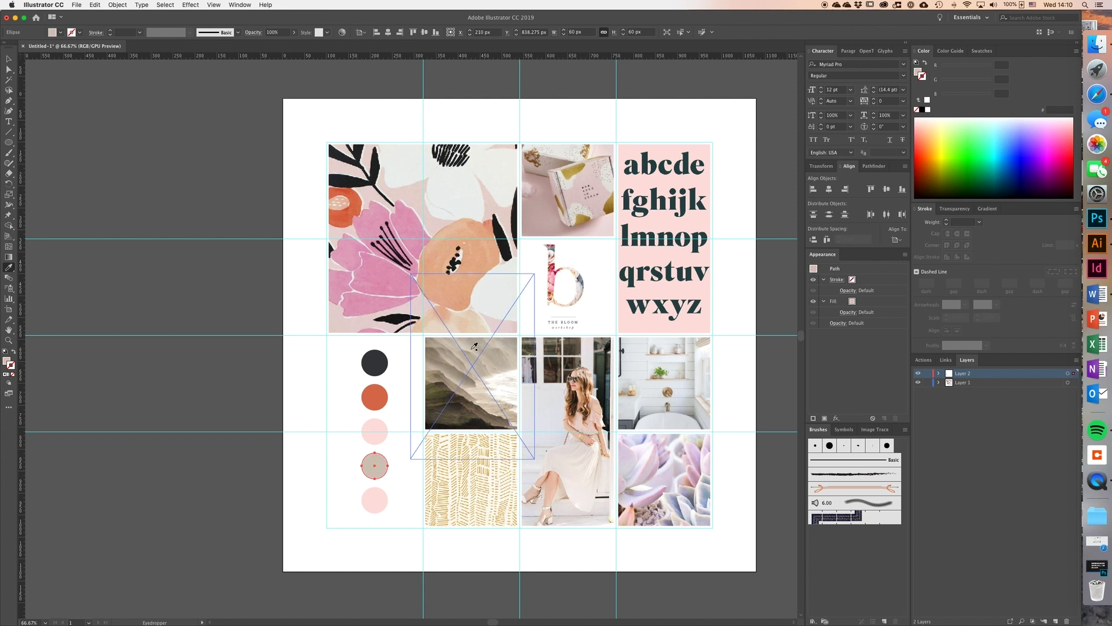
left_click(508, 371)
left_click(374, 499, "super")
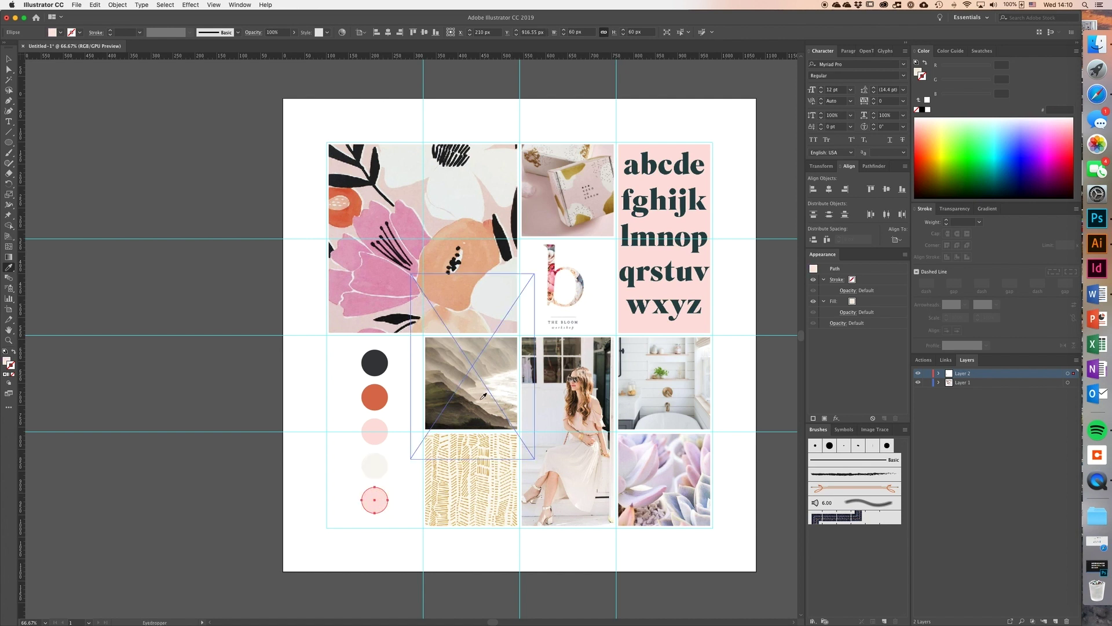
left_click(373, 467)
Step: Try beige tones sampled from the photo of the seated woman on the fourth circle
left_click(401, 451, "super")
left_click(377, 470, "super")
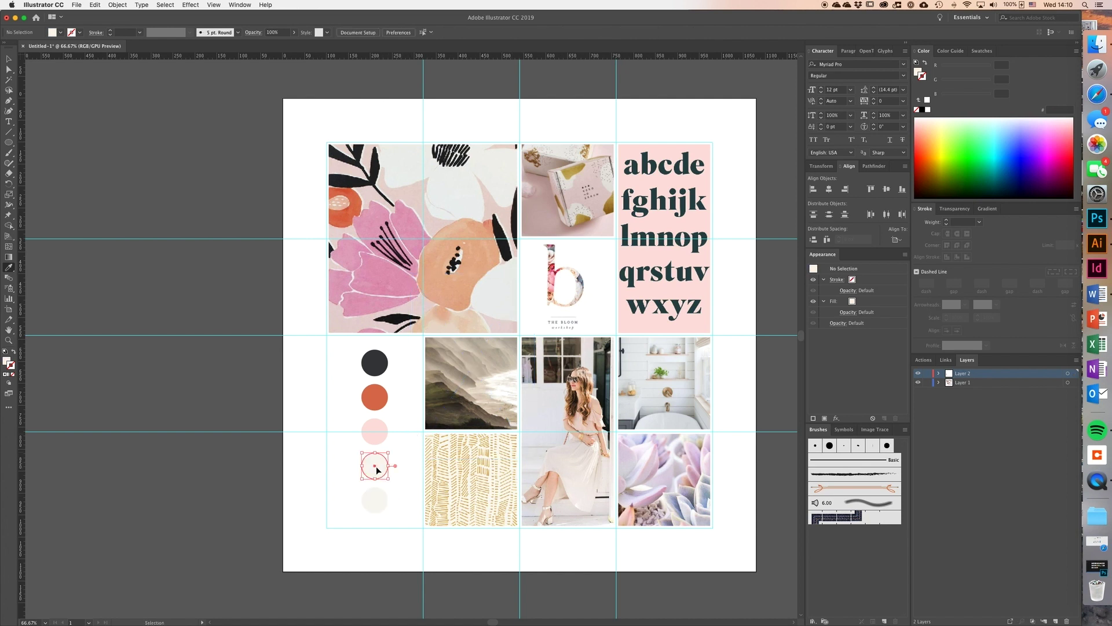
left_click(588, 465)
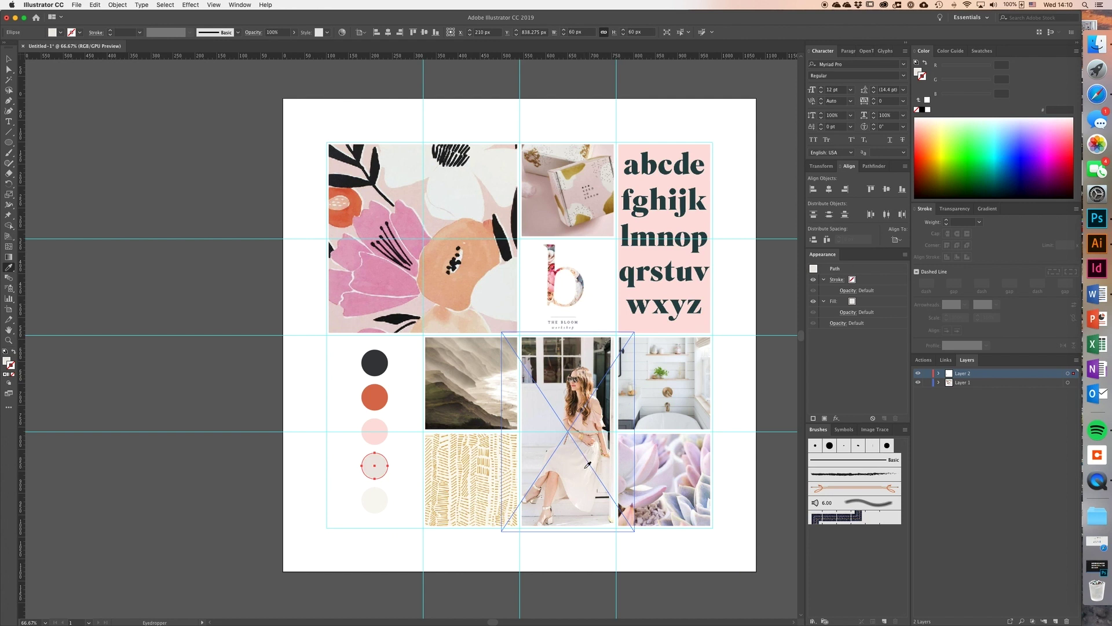
left_click(593, 429)
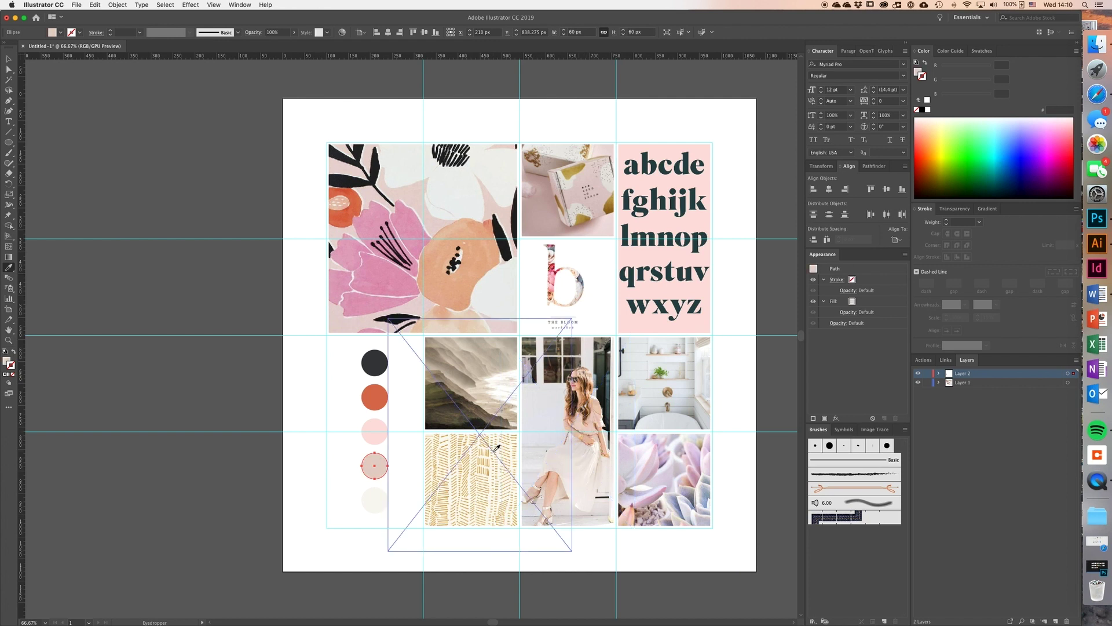
scroll(381, 430, "down", 5)
scroll(382, 427, "right", 8)
scroll(383, 427, "up", 4)
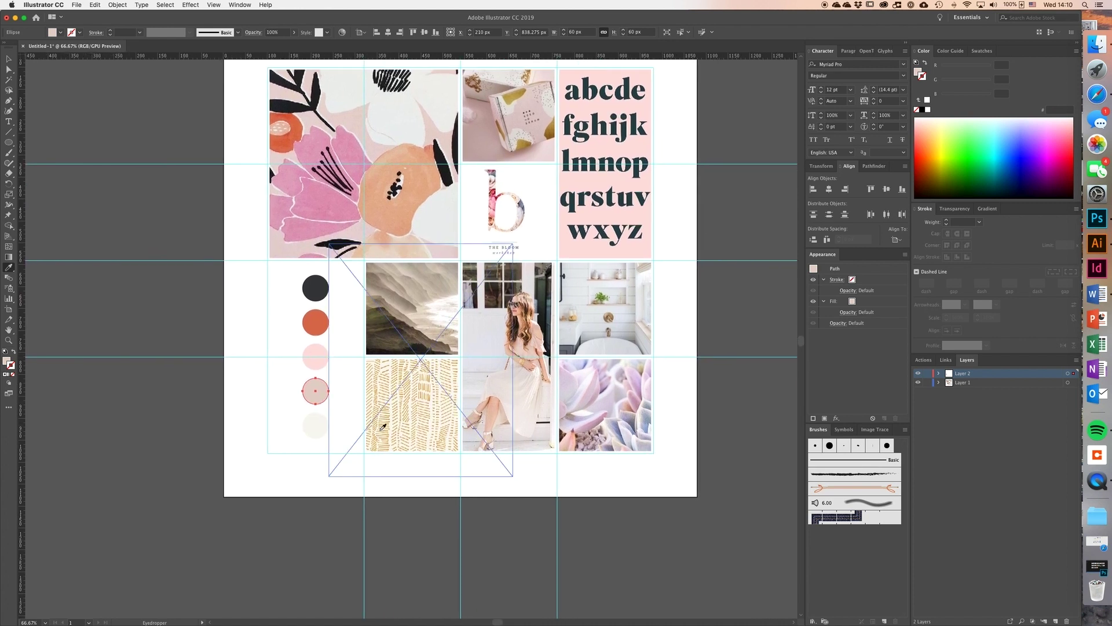
scroll(382, 427, "right", 1)
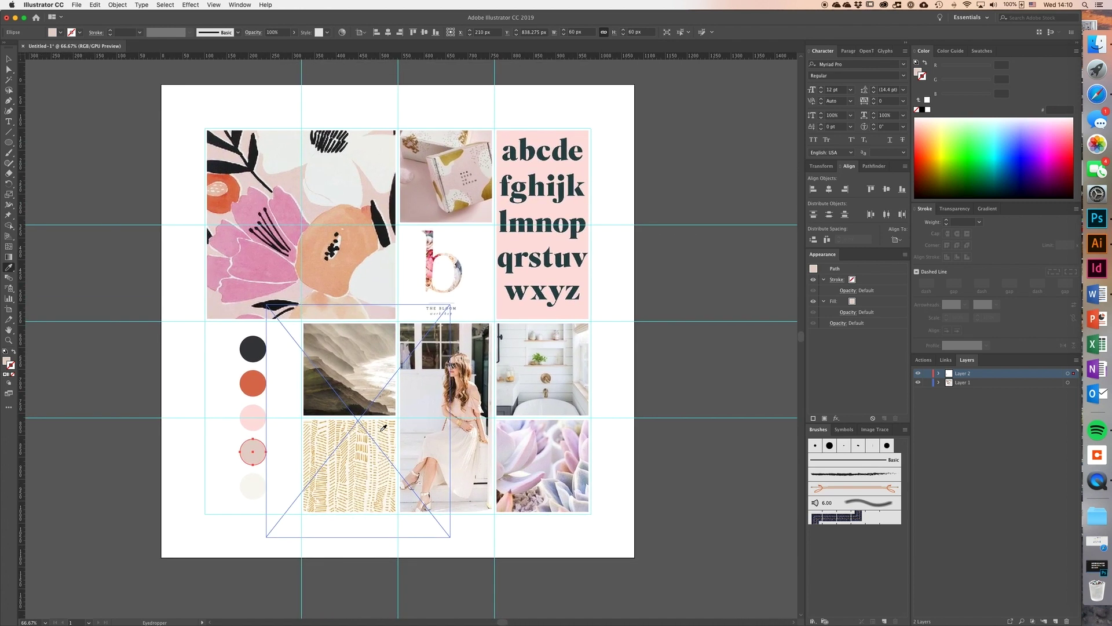
scroll(384, 422, "up", 2)
scroll(383, 423, "left", 1)
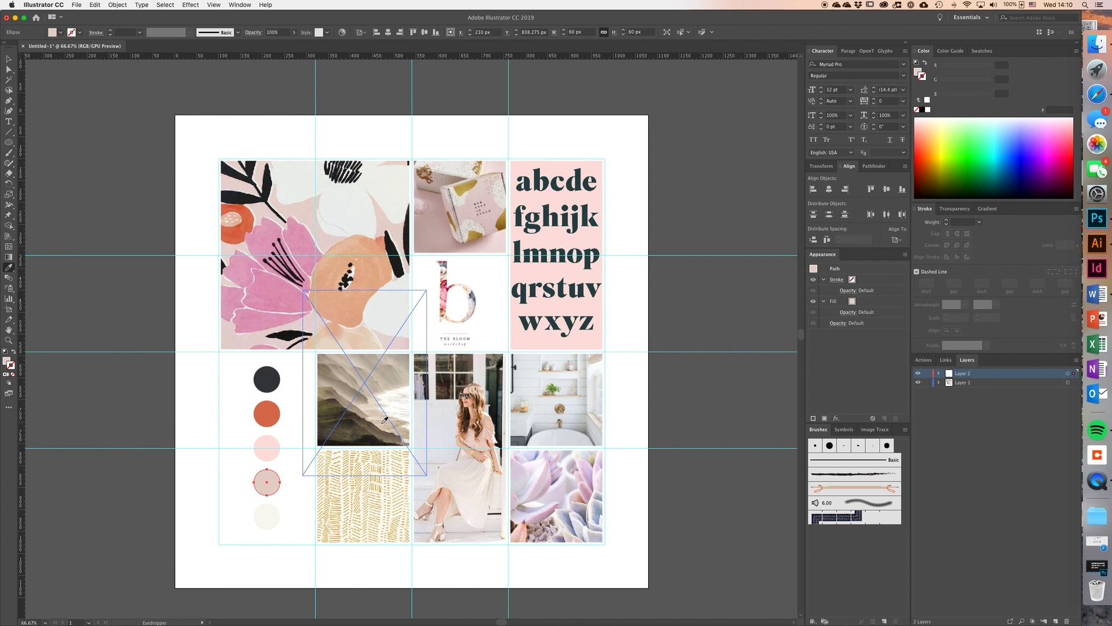
scroll(384, 418, "left", 2)
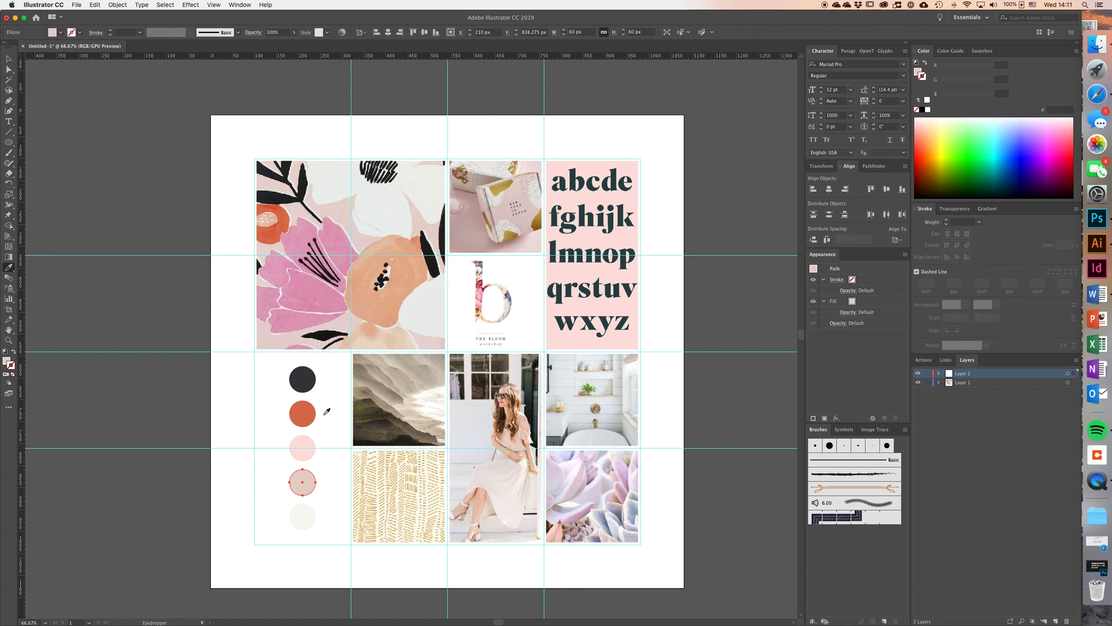
Step: Sample a very pale lavender from the succulent photo for the fourth circle and copy that fill to the fifth circle
left_click(576, 471)
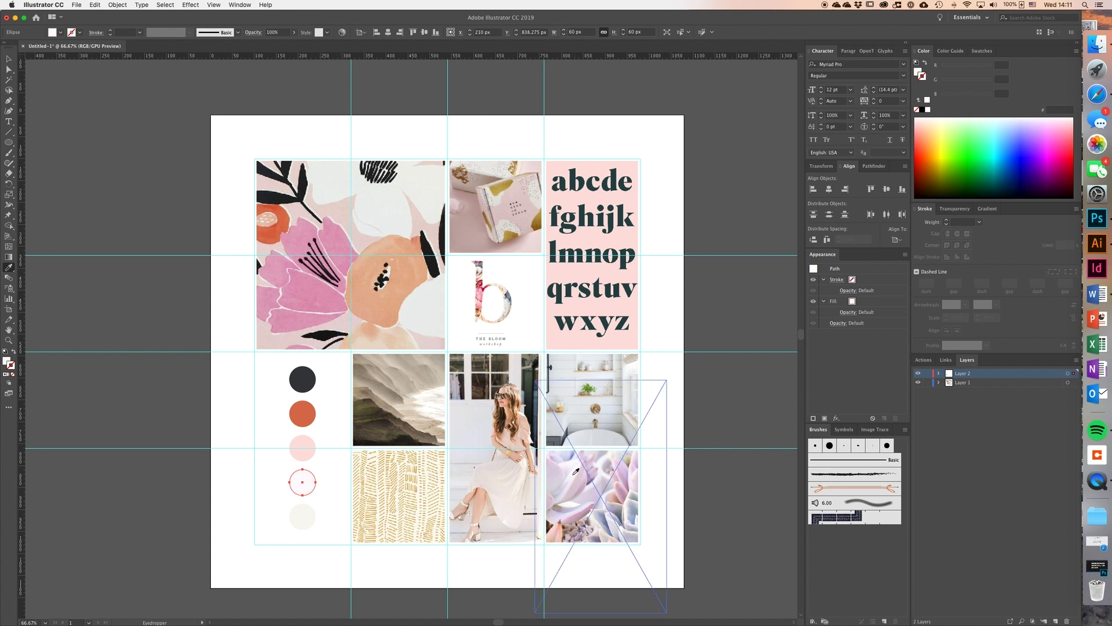
key("super+shift+a")
key("v")
left_click(308, 517)
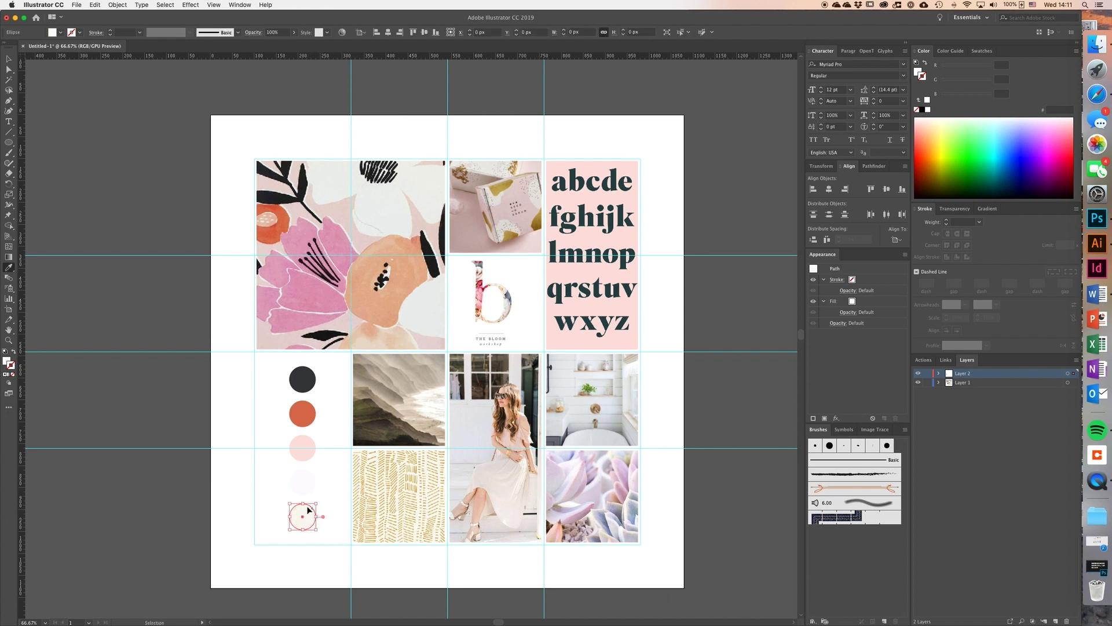
left_click(310, 489)
Step: Fill the fourth circle with a light golden yellow sampled from the gold dash pattern and deselect it
key("i")
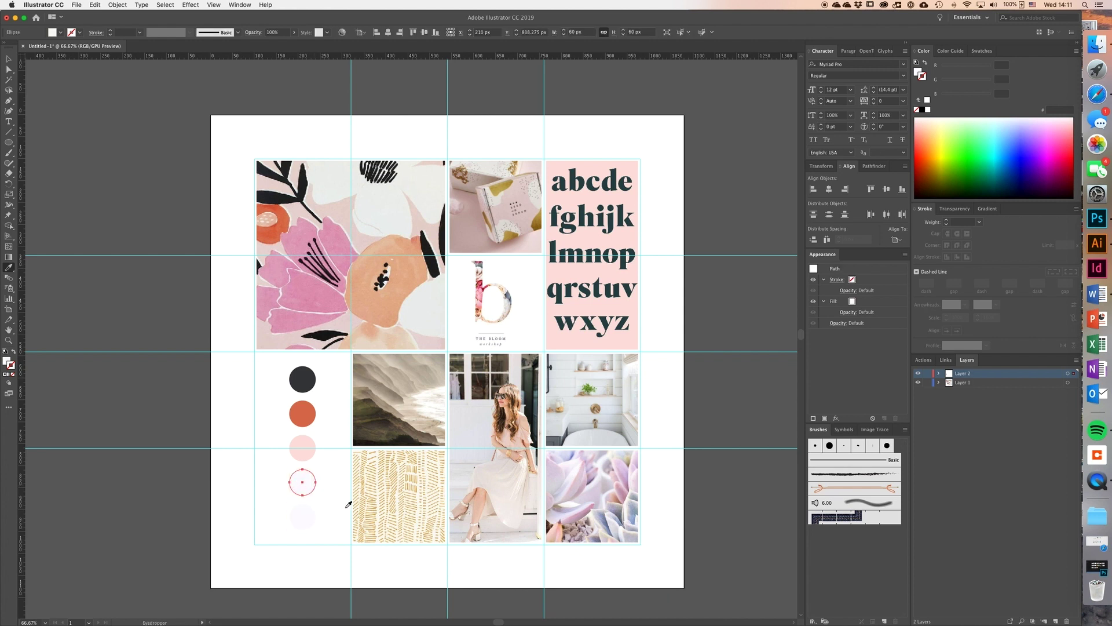
left_click(399, 475)
left_click(277, 478, "super")
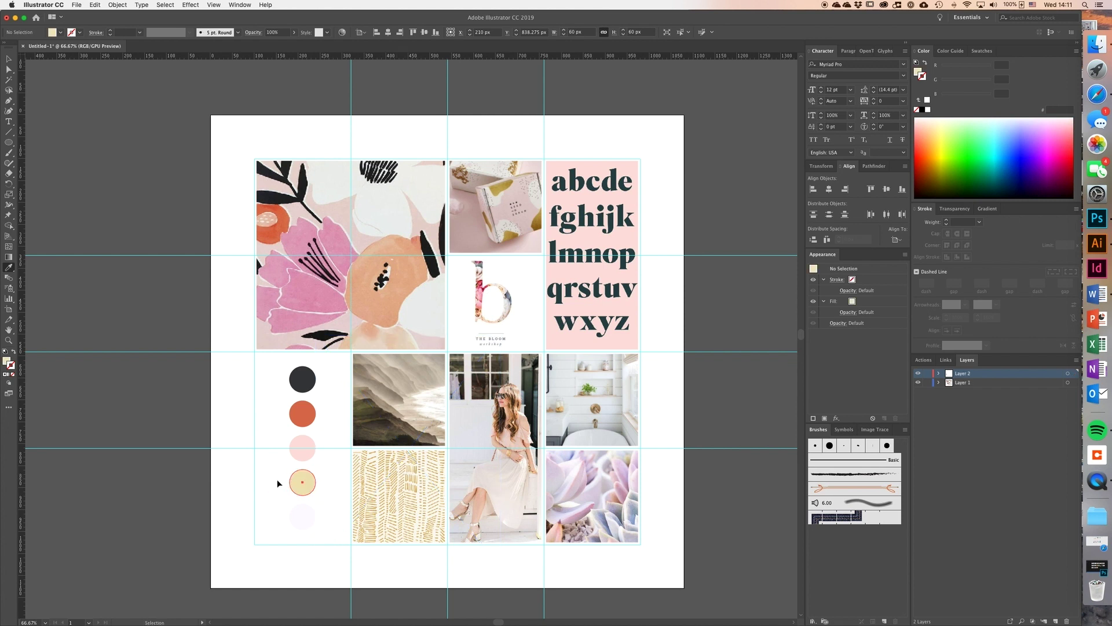
key("a")
left_click(602, 335)
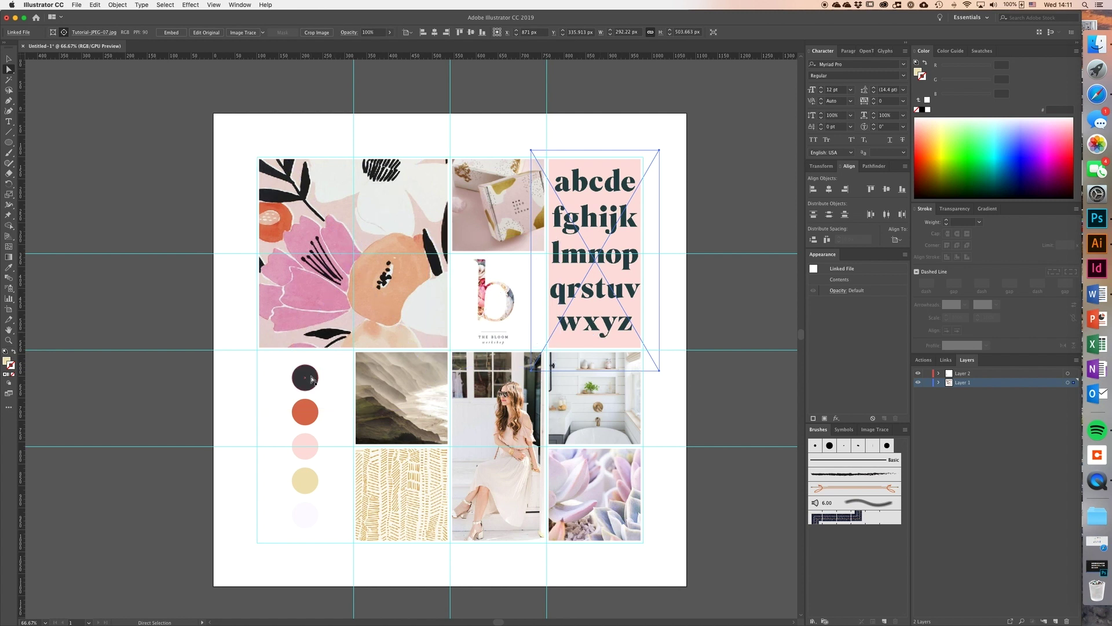
left_click(245, 150)
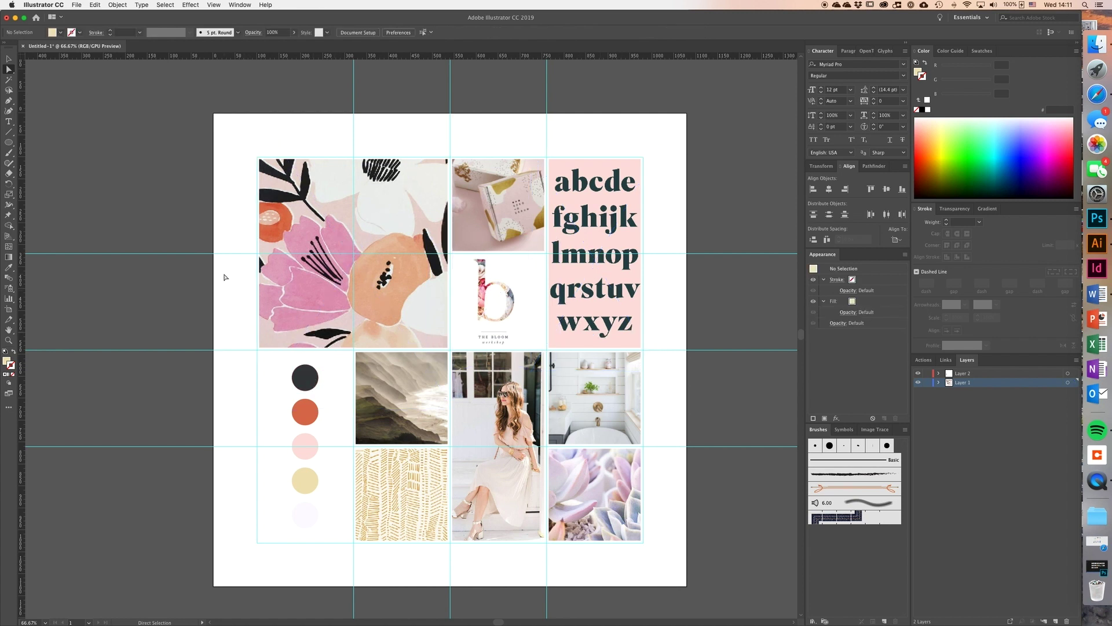
Step: Add a line of text above the floral image, starting at the grid's left edge, and set its size to 24 pt
key("t")
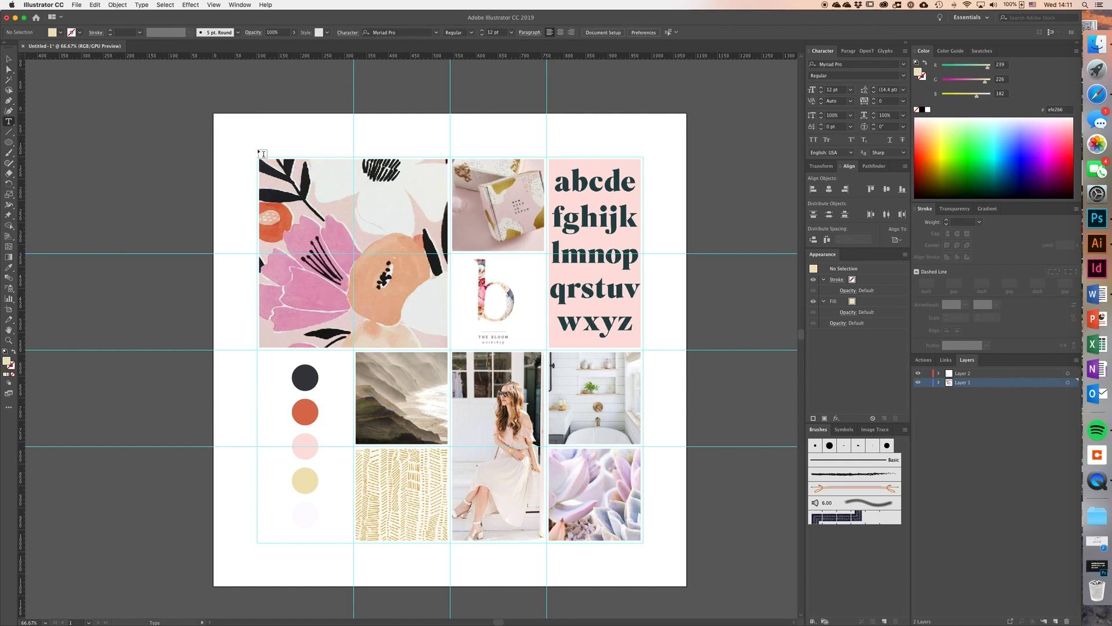
left_click(262, 154)
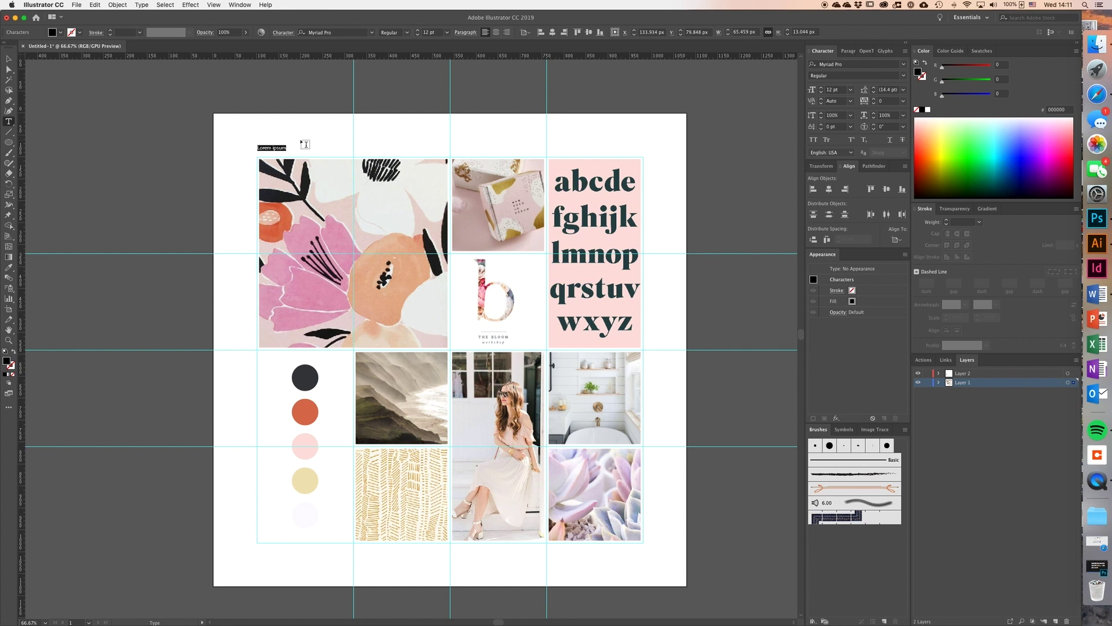
left_click(446, 32)
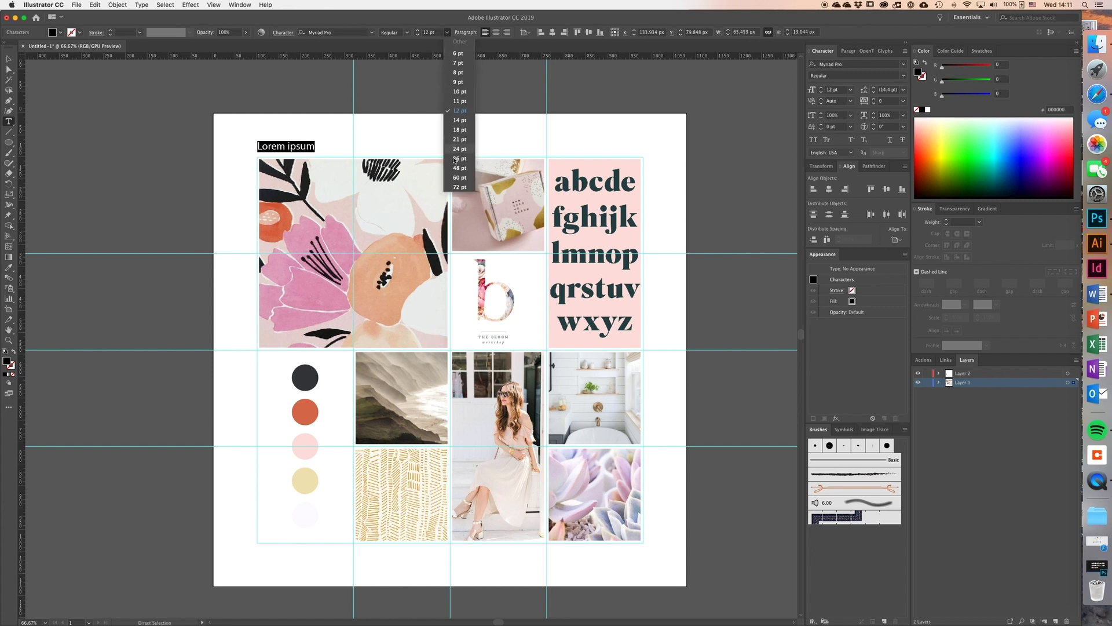
left_click(460, 149)
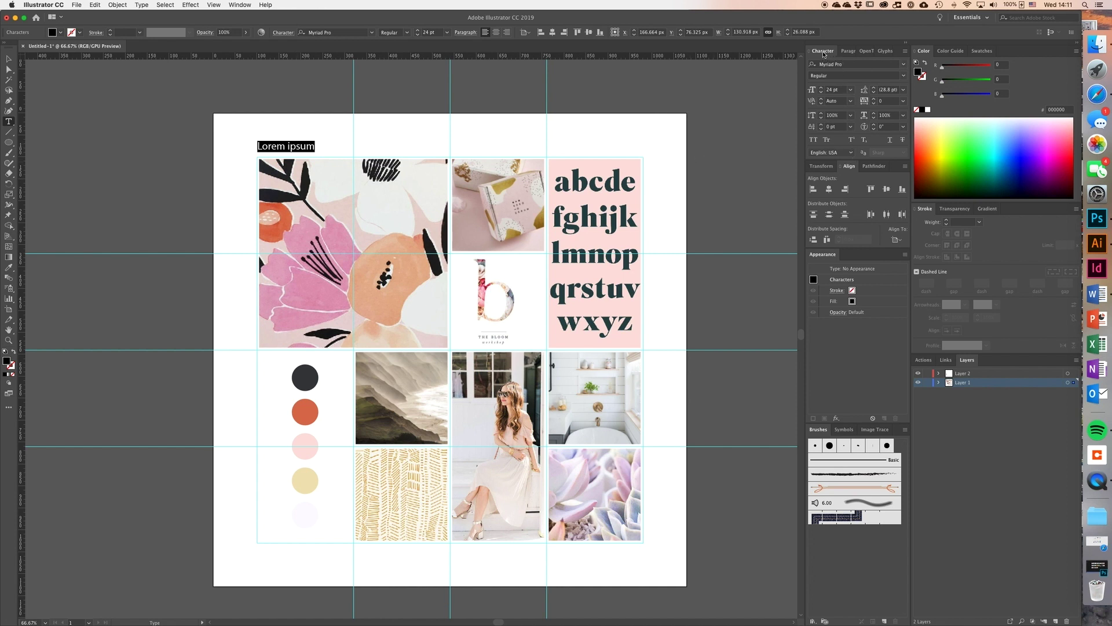
Step: Format the heading in all caps with tracking 100 and replace its placeholder text with "MOOD BOARD"
left_click(813, 140)
left_click(903, 102)
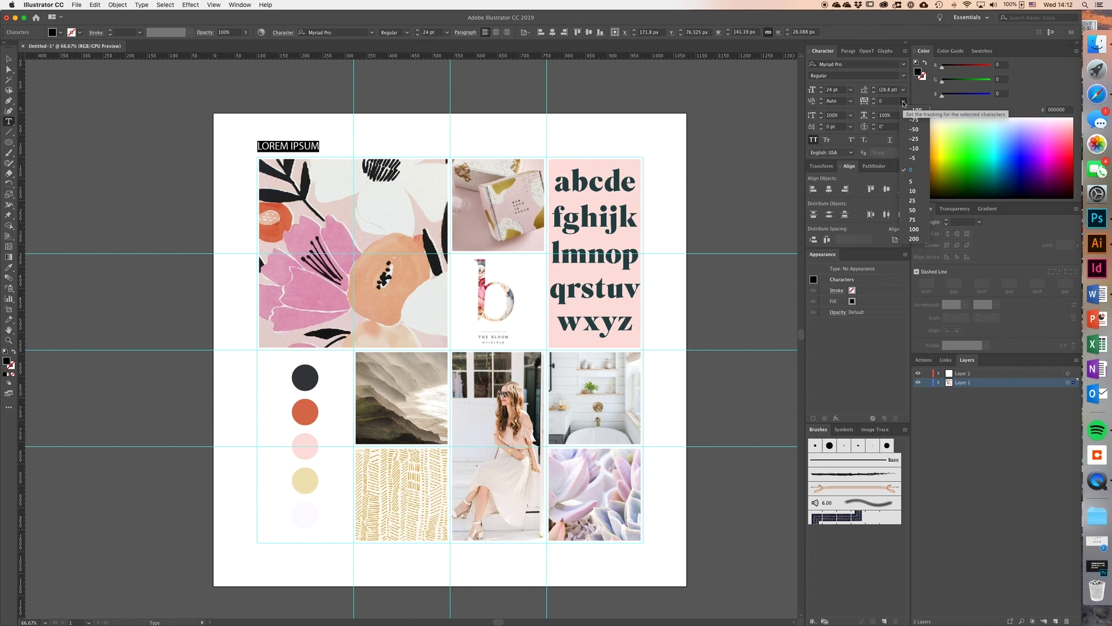
left_click(916, 230)
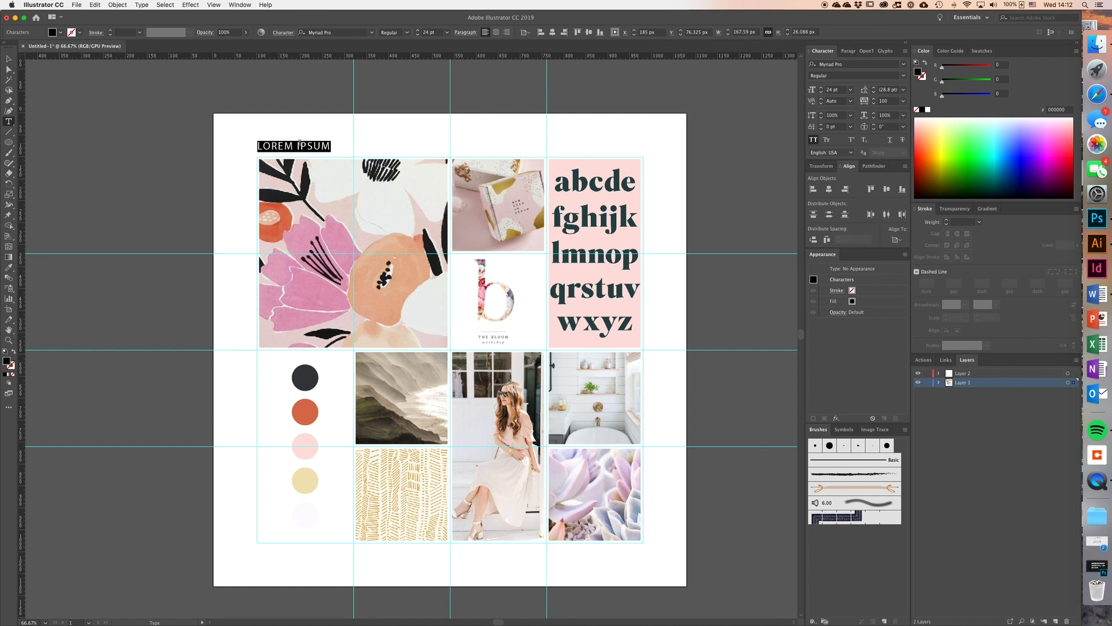
type("MOOD BOARD")
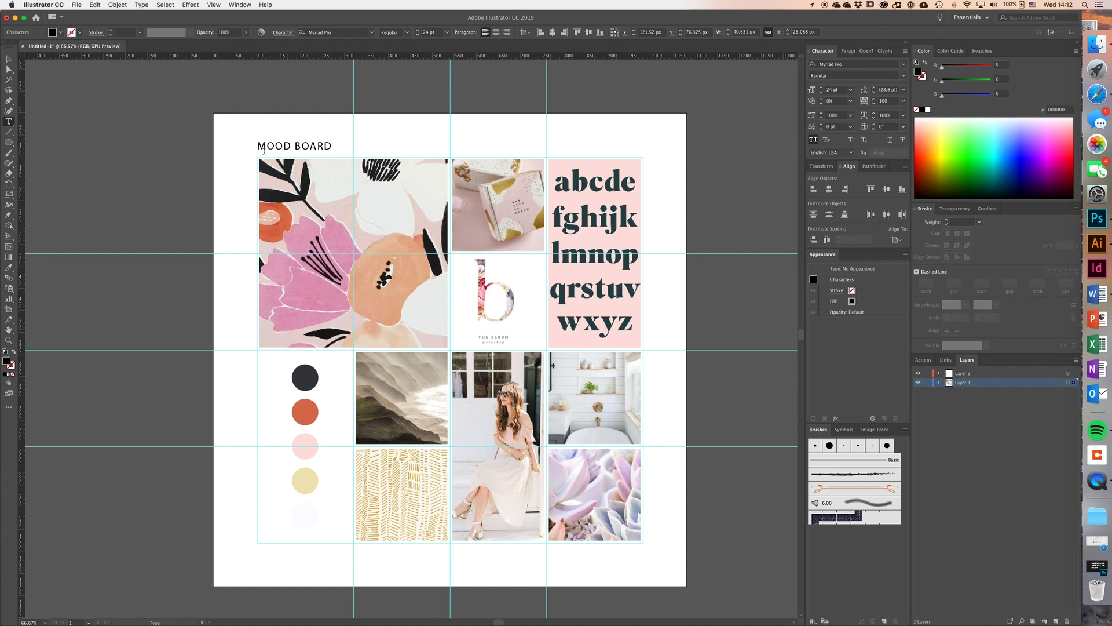
left_click(9, 58)
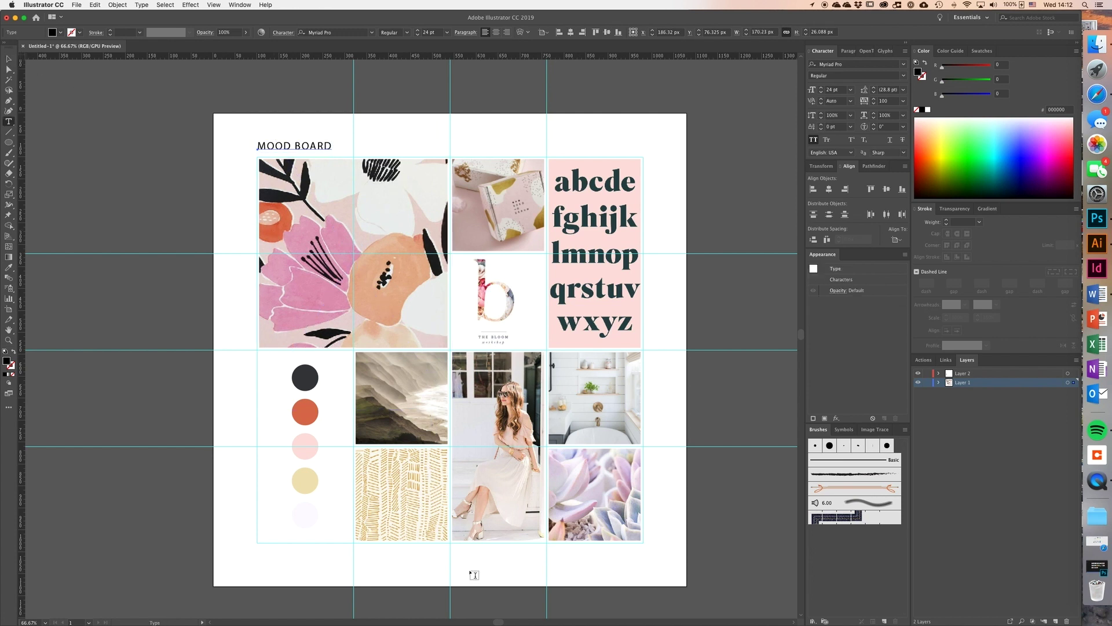
Step: Add a centre-aligned line of text below the grid on its middle guide, without all caps and at 21 pt
left_click(450, 563)
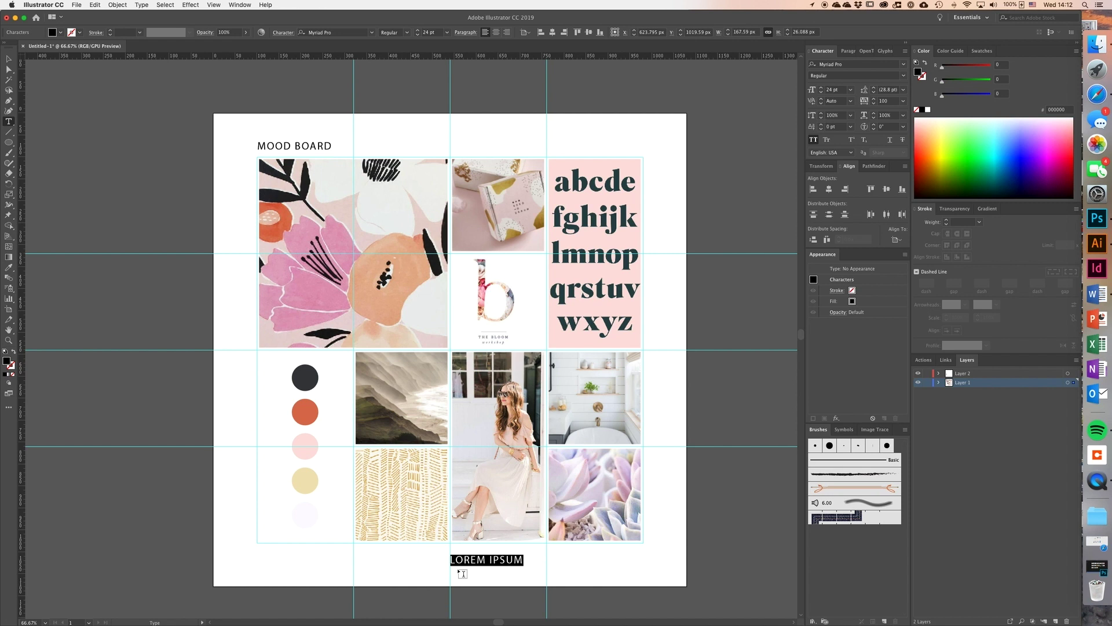
left_click(497, 33)
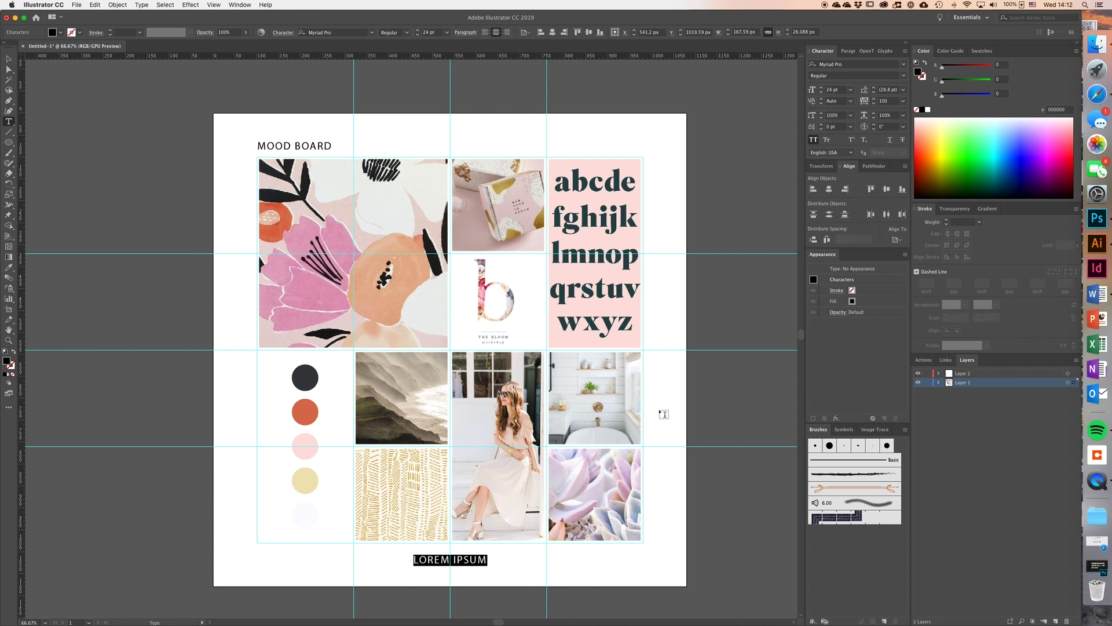
left_click(813, 140)
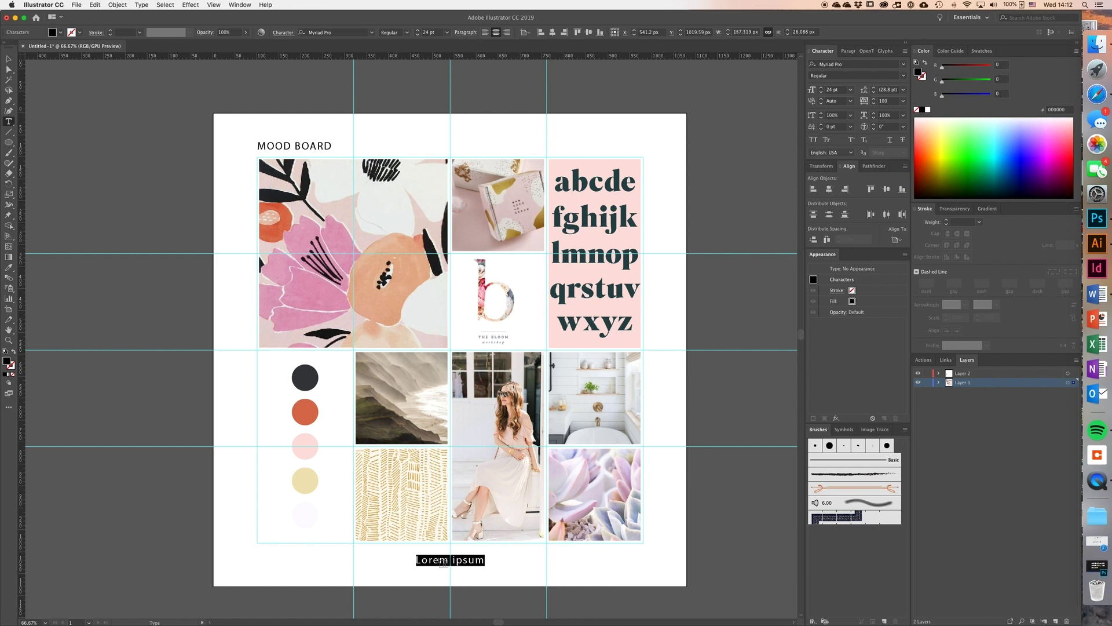
left_click(850, 90)
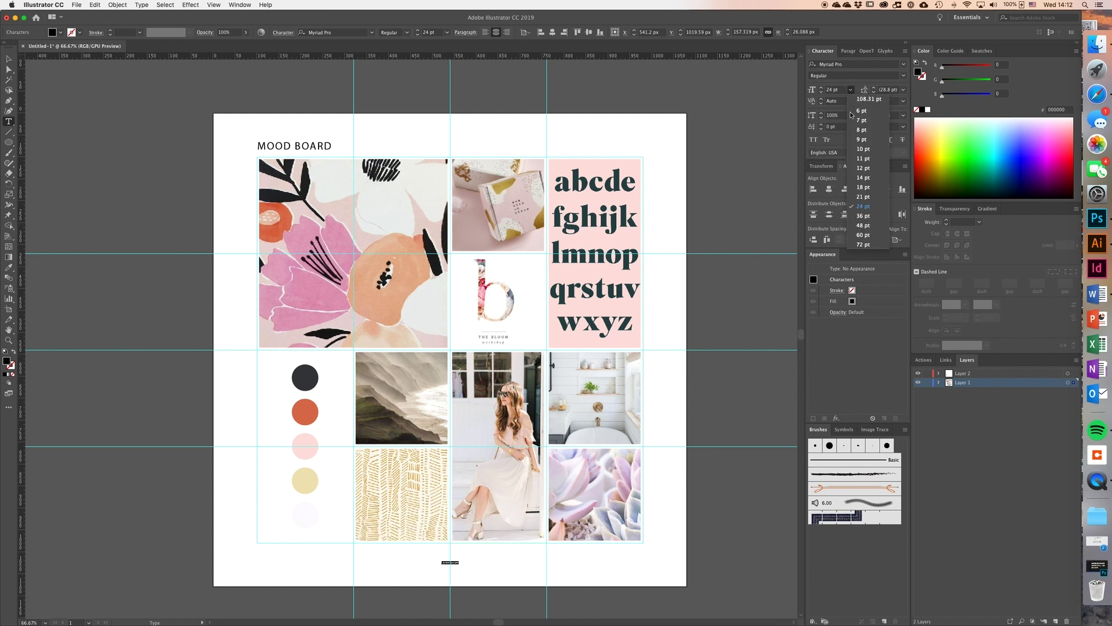
left_click(863, 197)
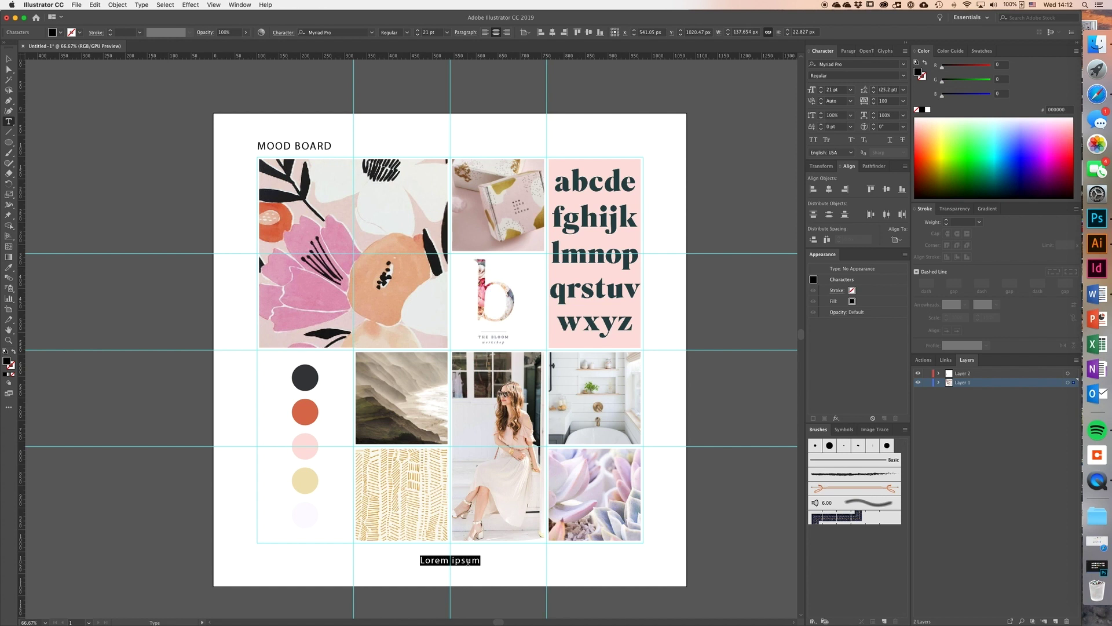
Step: Replace the placeholder text below the grid with "spring | soft | natural | floral | cozy | sophisticated | happy"
type("spring ")
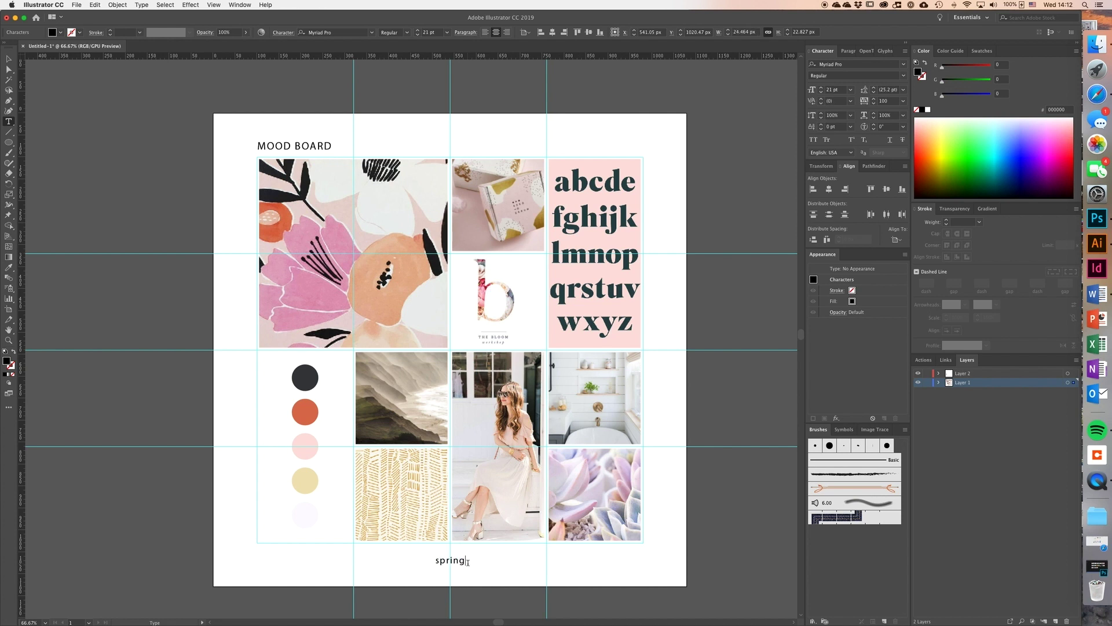
type("| soft | natural |")
type("floral |")
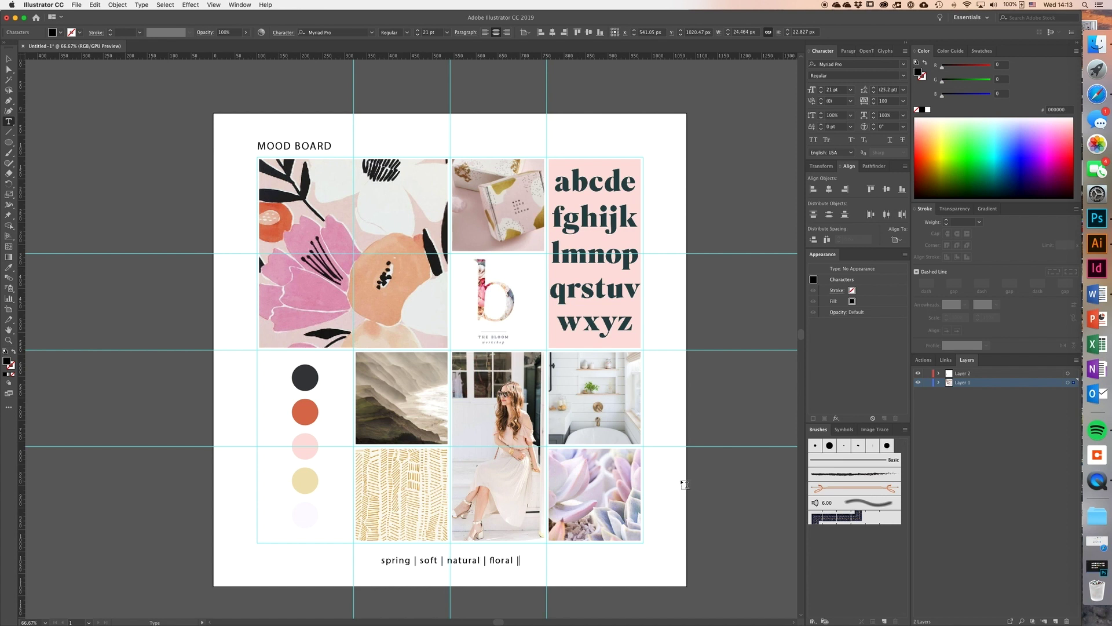
type(" cozy | ")
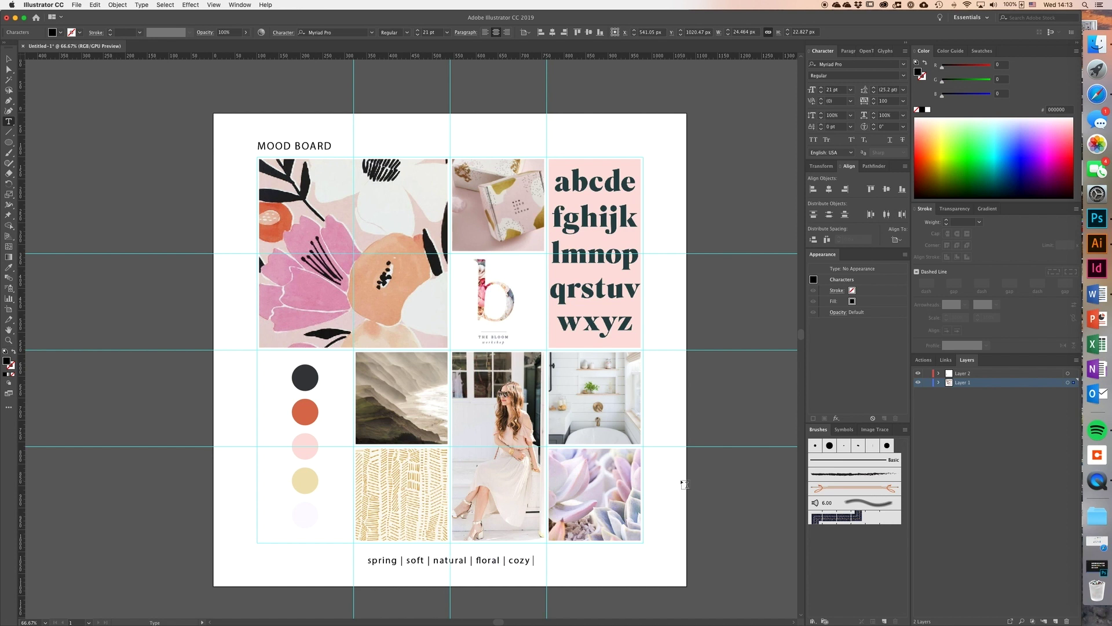
type("sophistiv")
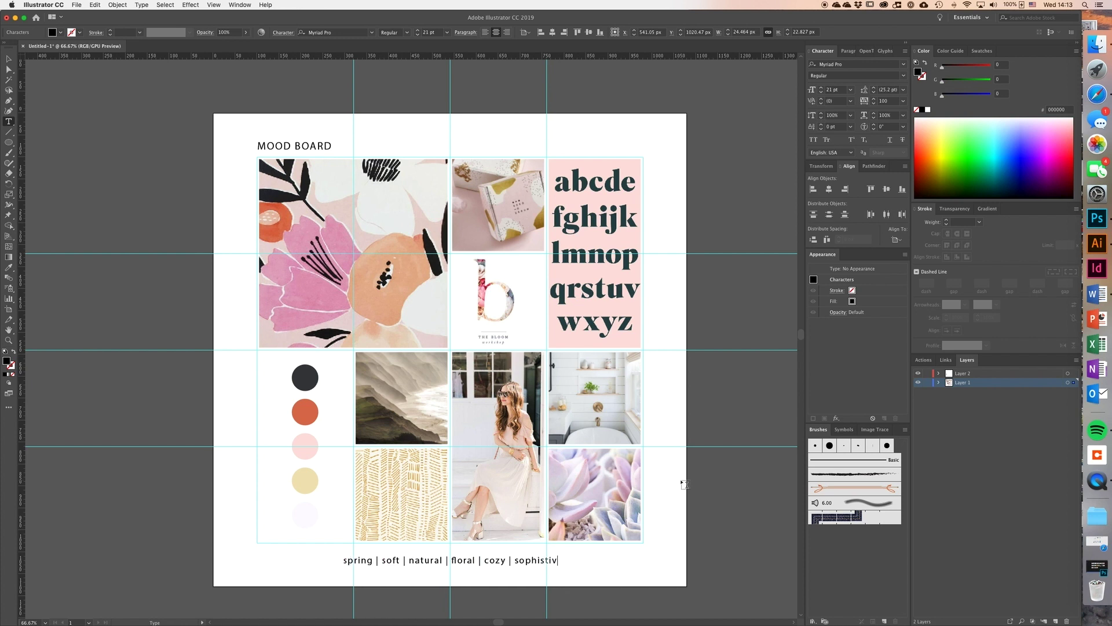
key("BackSpace")
type("cated |")
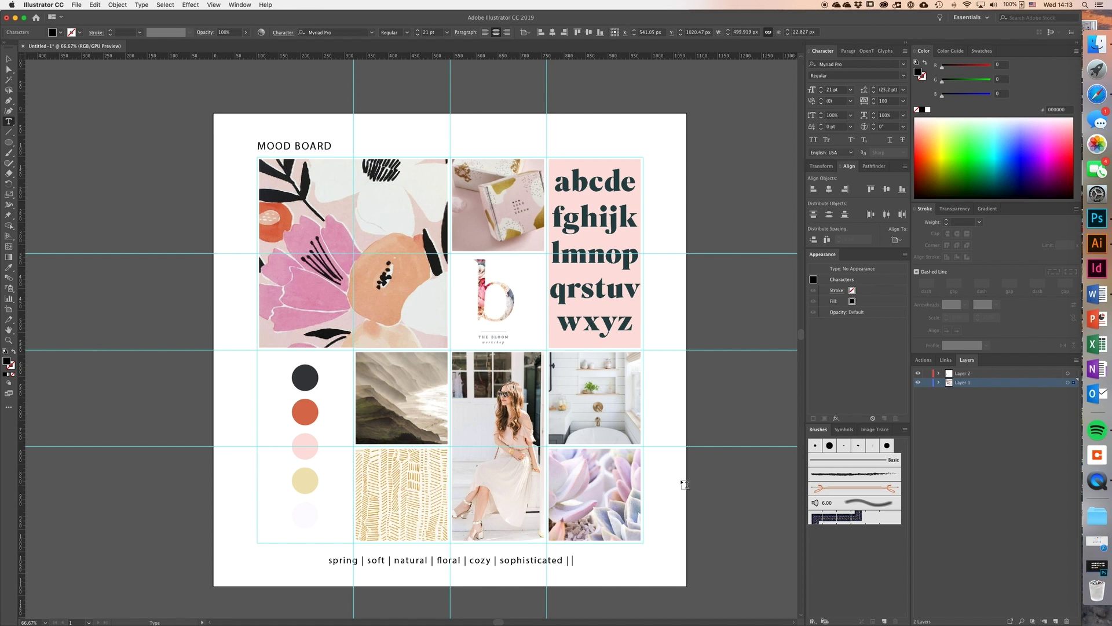
type(" happy")
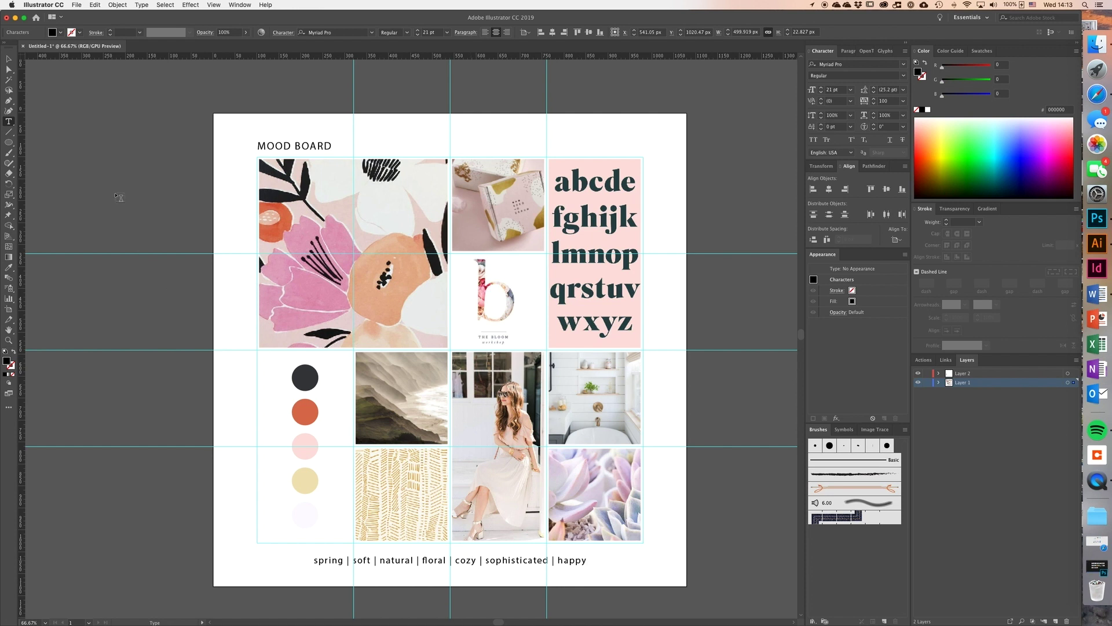
Step: Move the keyword line down slightly below the grid and deselect it
left_click(9, 59)
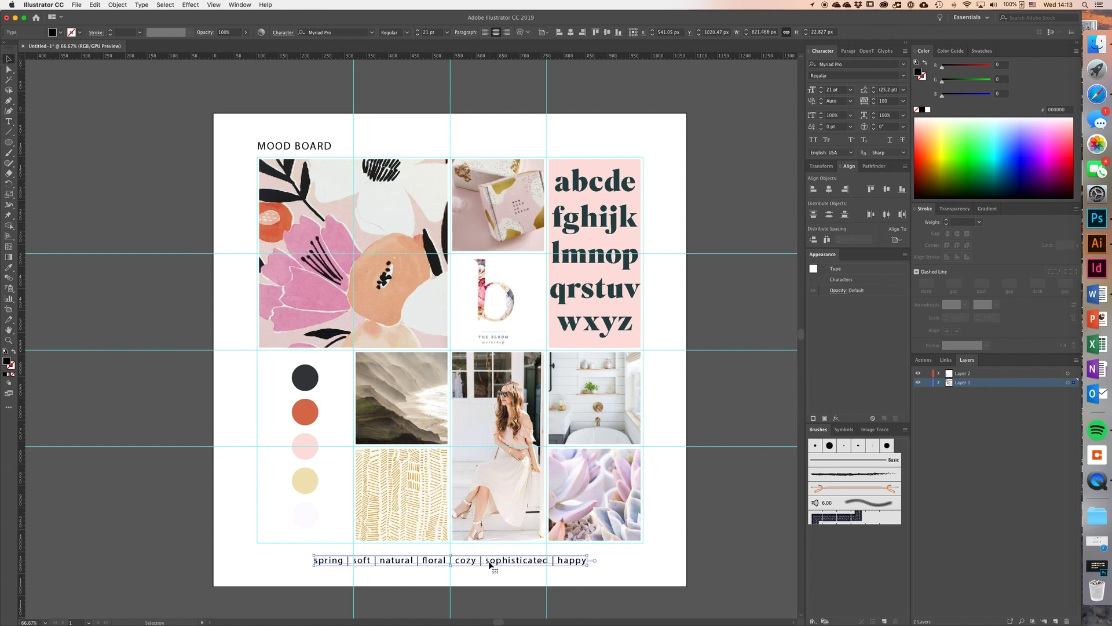
left_click_drag(490, 562, 491, 567)
left_click(261, 563)
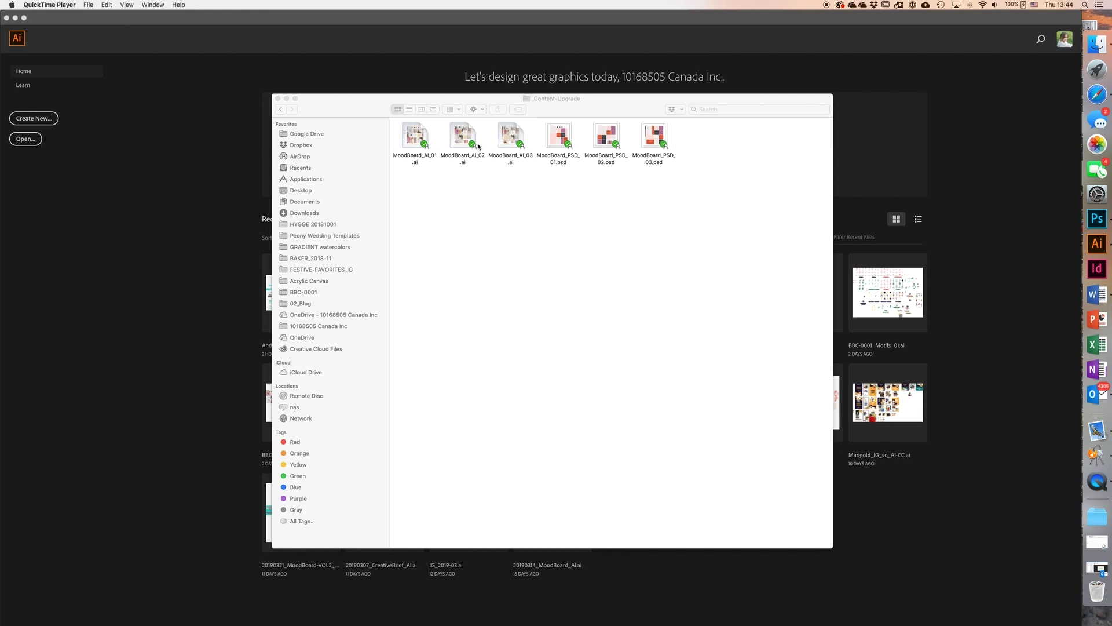
Step: Open the template MoodBoard_AI_02.ai from the _Content-Upgrade folder and bring its whole artboard into view
left_click(451, 164)
double_click(461, 142)
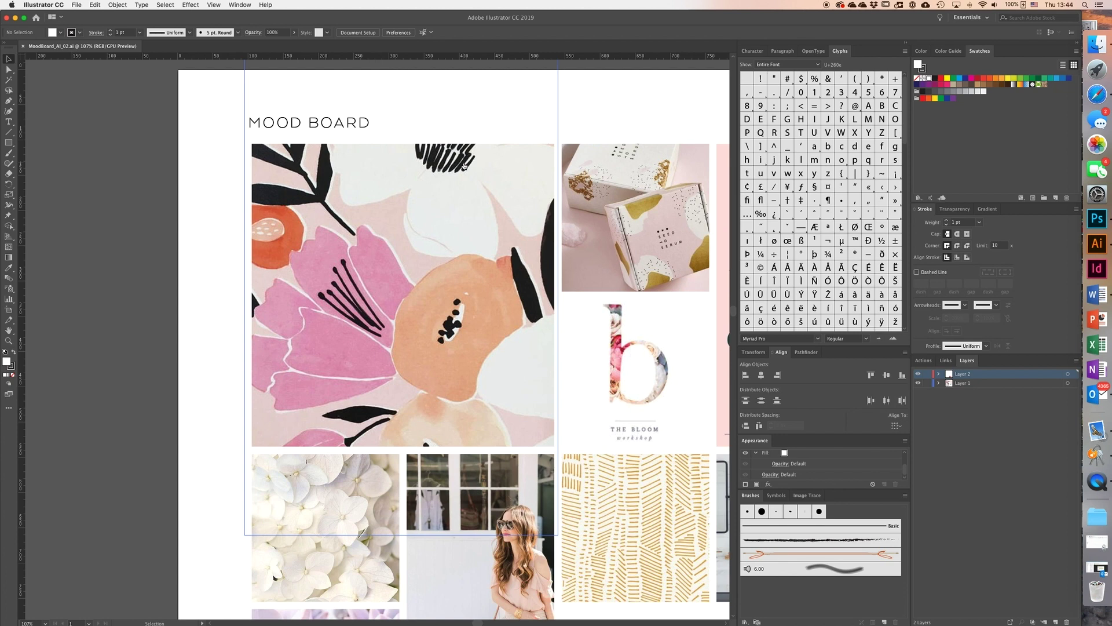
left_click(759, 52)
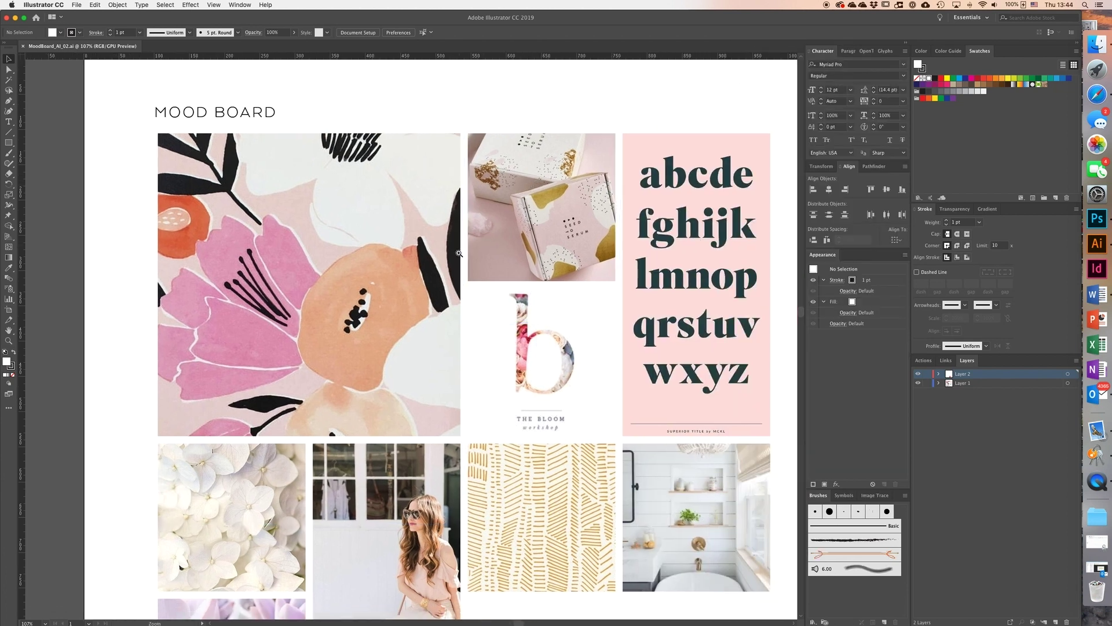
scroll(459, 255, "down", 5)
scroll(421, 326, "down", 5)
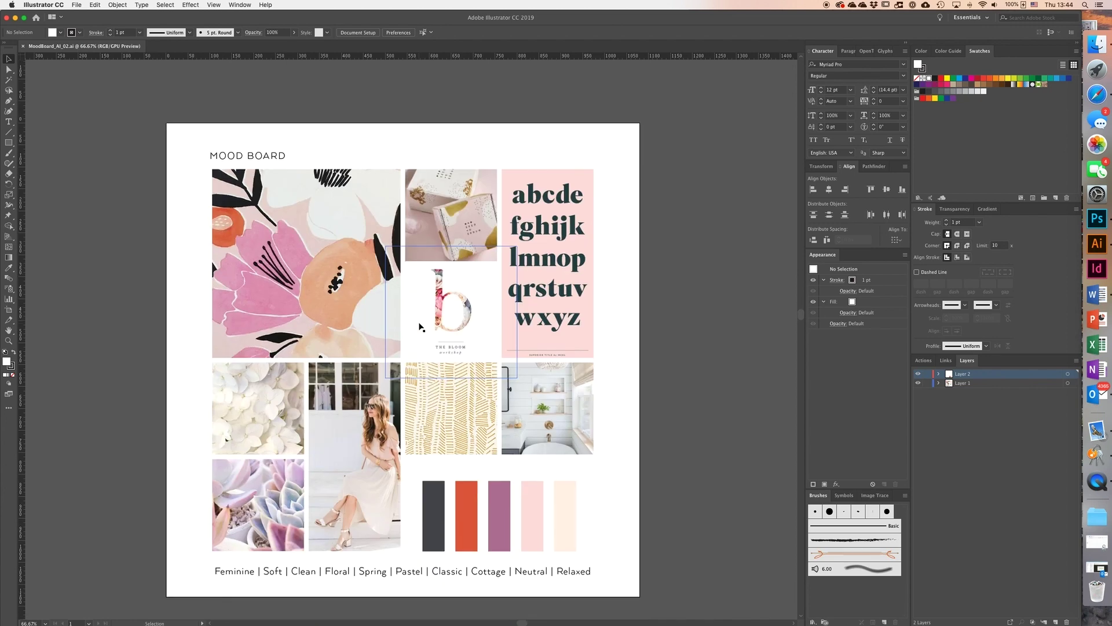
Step: Isolate the large floral image's clip group and place Tutorial-JPEG-15.jpg from the _Tutorial Assets folder over it
double_click(309, 230)
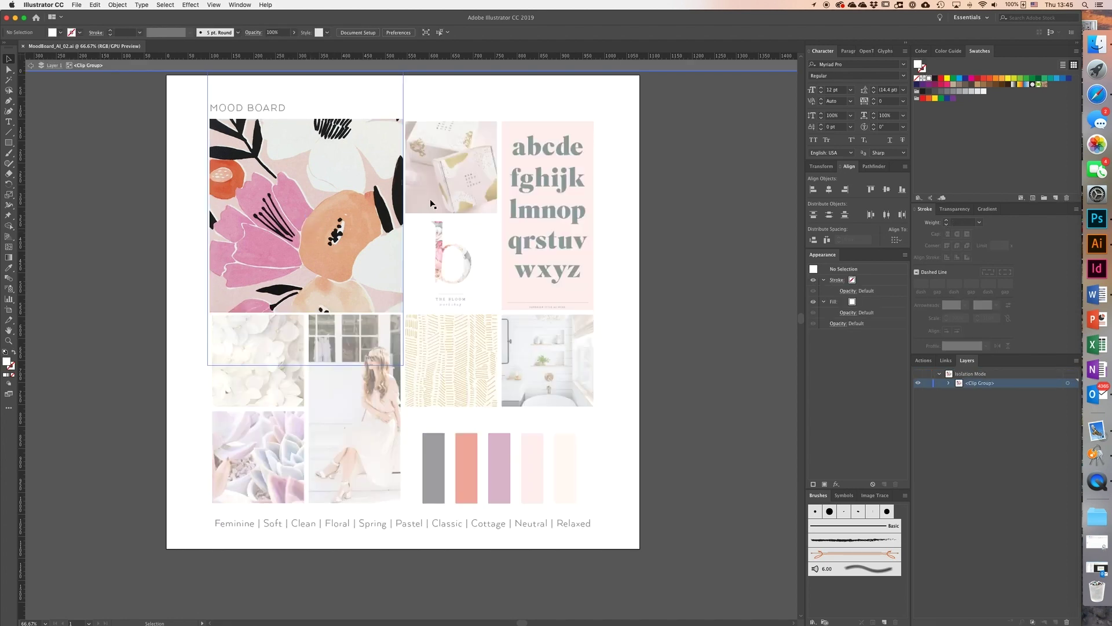
left_click(1097, 44)
left_click_drag(665, 114, 868, 105)
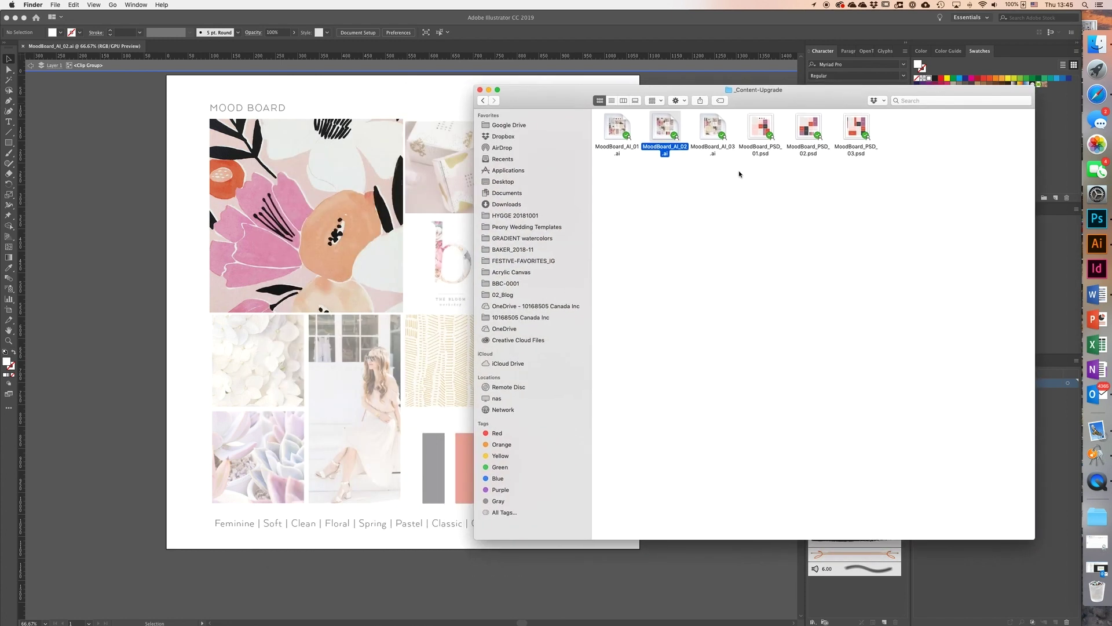
left_click(622, 102)
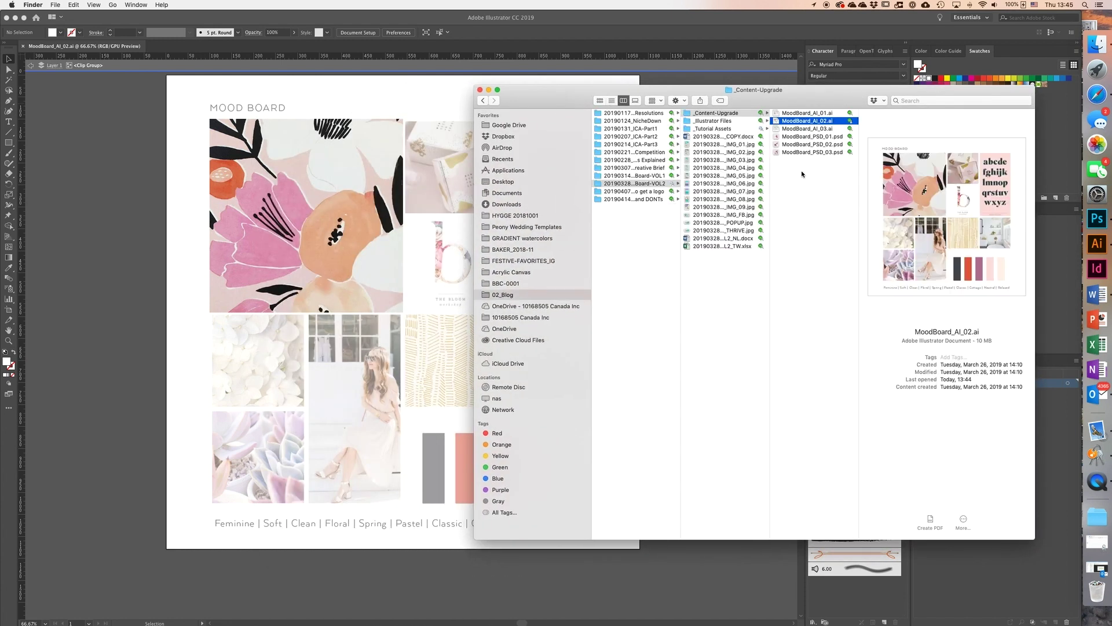
left_click(715, 128)
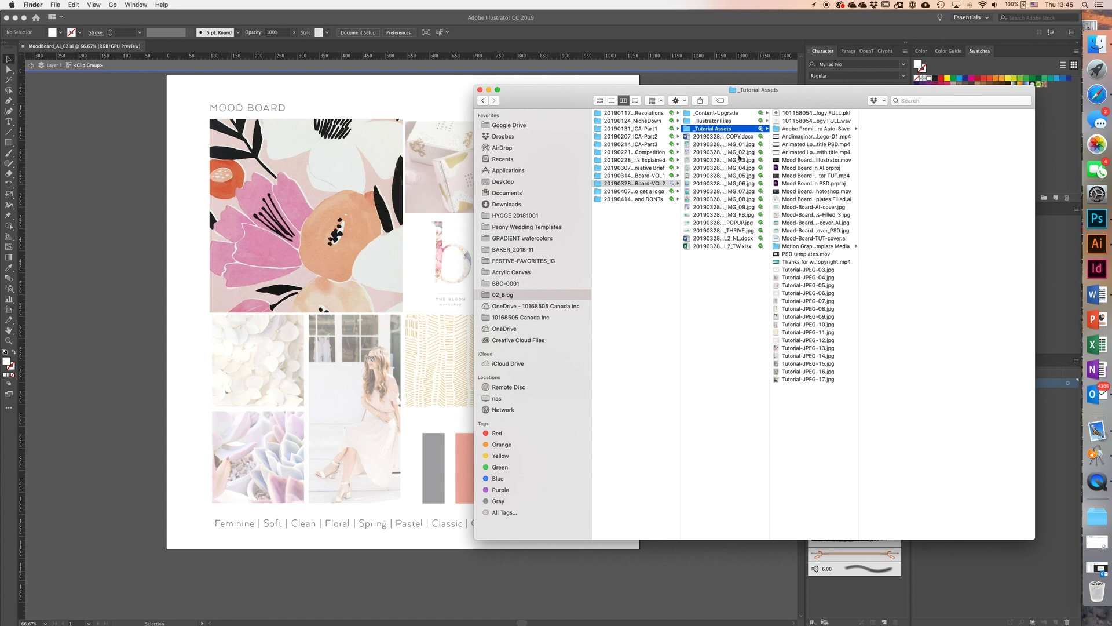
left_click(801, 361)
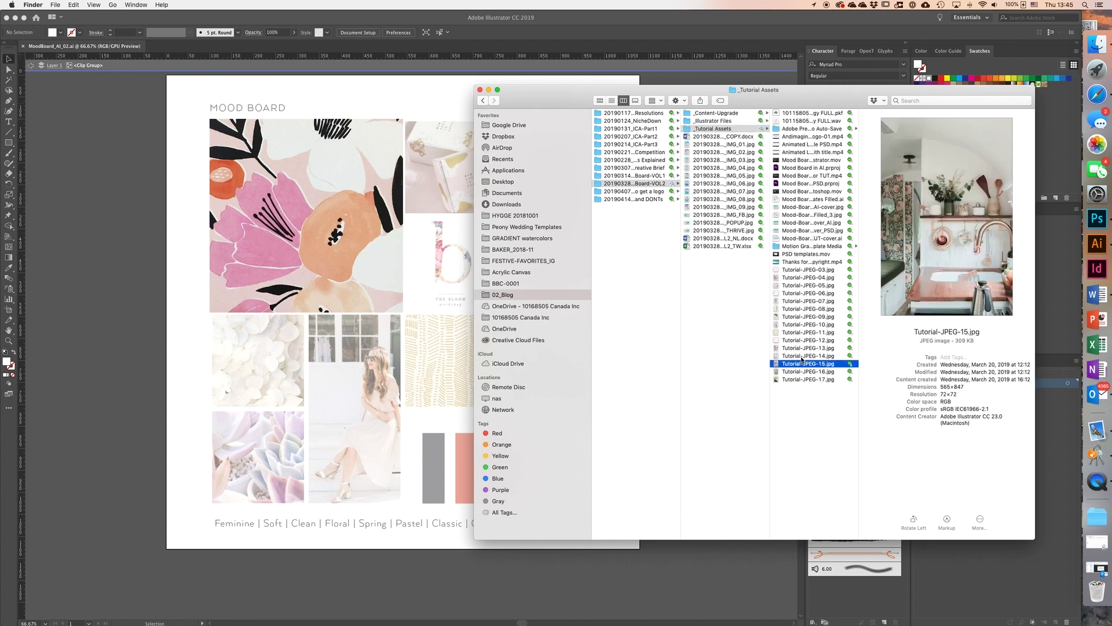
left_click_drag(802, 359, 282, 211)
left_click(335, 208)
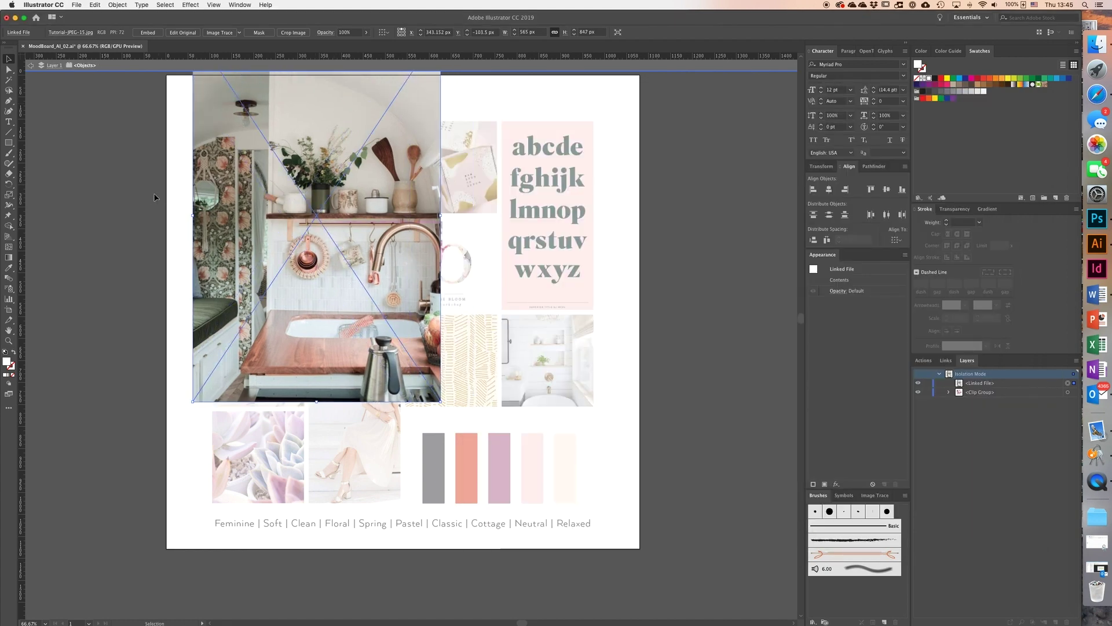
Step: Exit isolation mode and cut the placed kitchen photo from the artboard
double_click(153, 194)
left_click(256, 203)
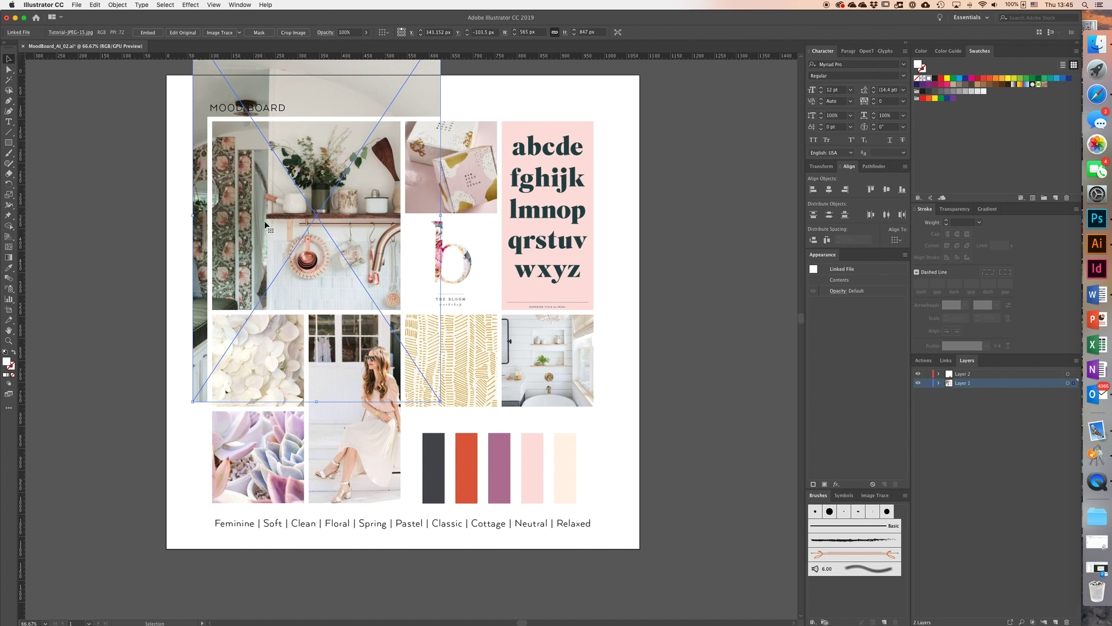
key("a")
key("Delete")
key("v")
Step: Paste the kitchen photo inside the floral image's clip group and delete the floral image
double_click(265, 203)
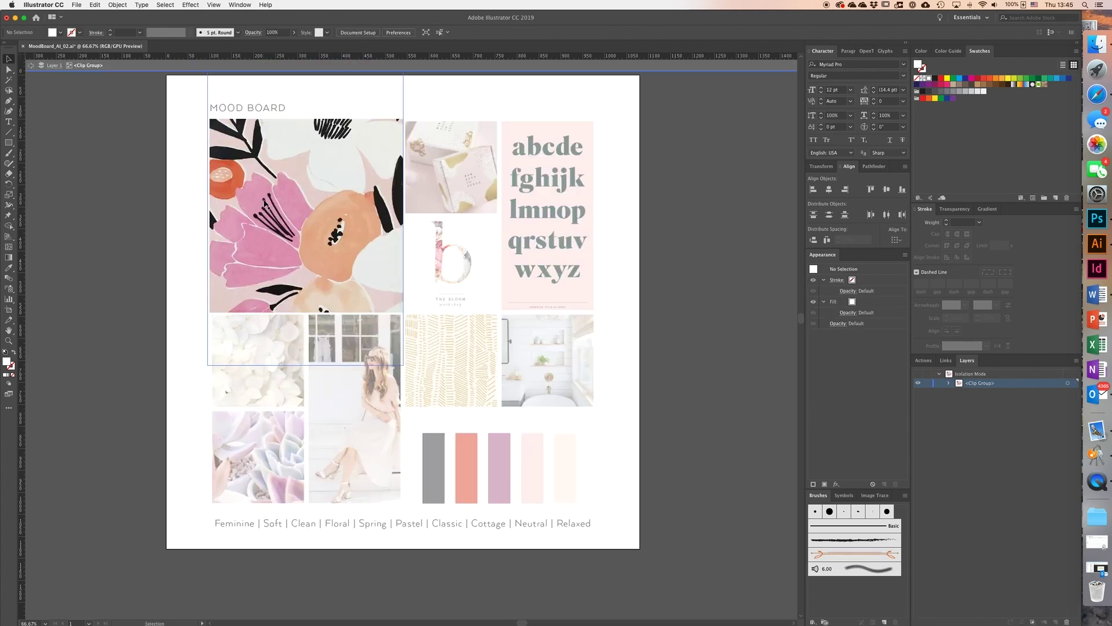
left_click(266, 206)
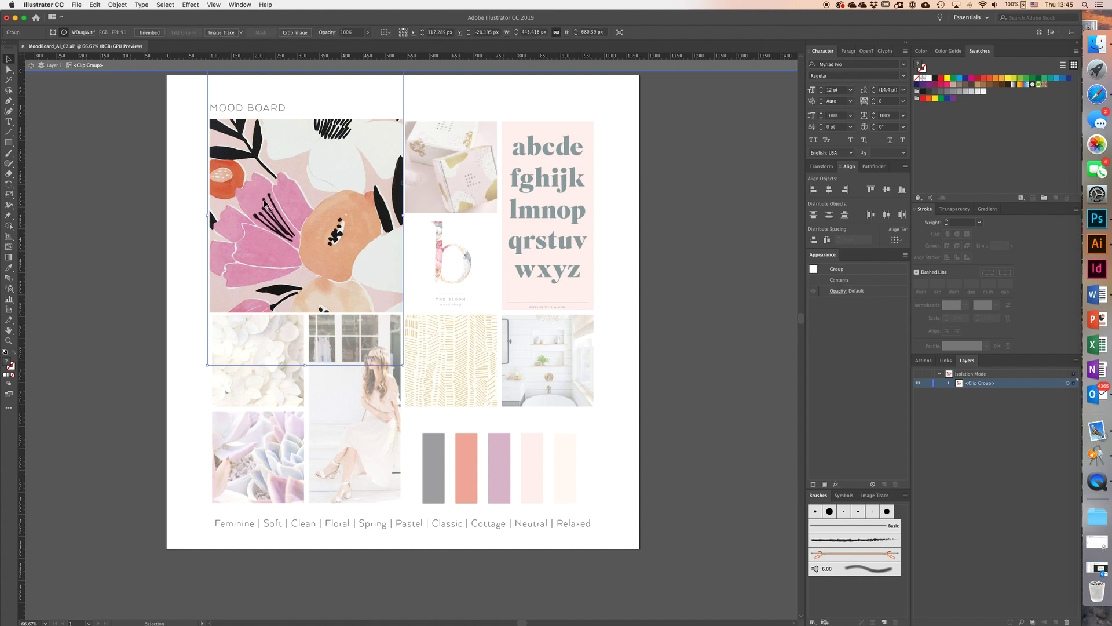
key("super+v")
left_click_drag(338, 186, 275, 198)
left_click(261, 144)
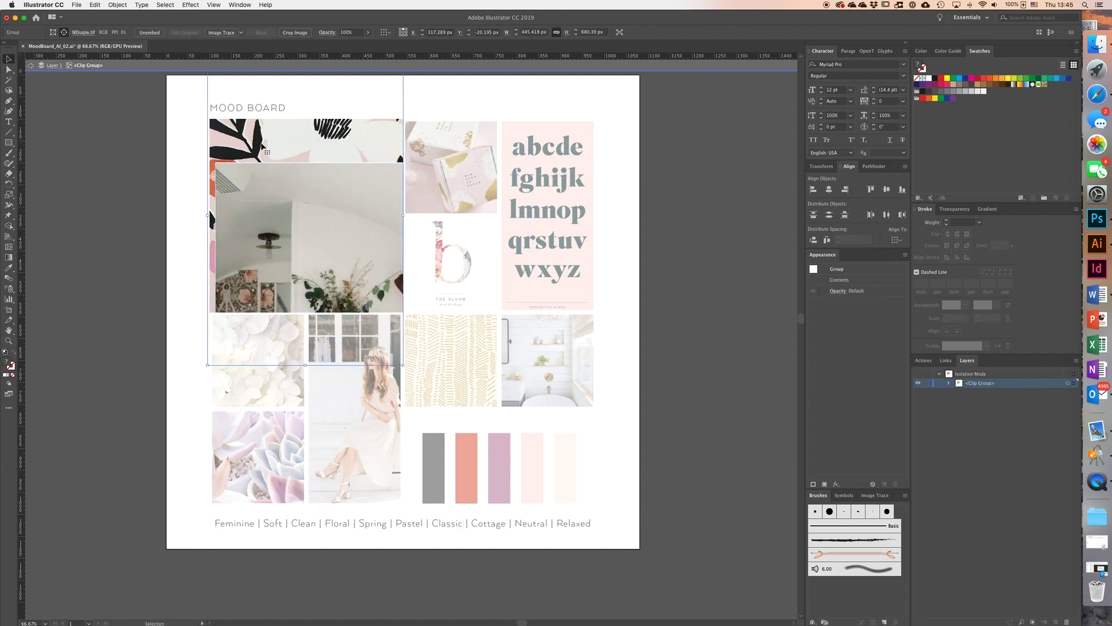
key("Delete")
Step: Position the kitchen photo in its square frame, scale it down to about 466 px wide, and exit isolation mode
left_click_drag(284, 187, 258, 99)
left_click_drag(319, 210, 317, 151)
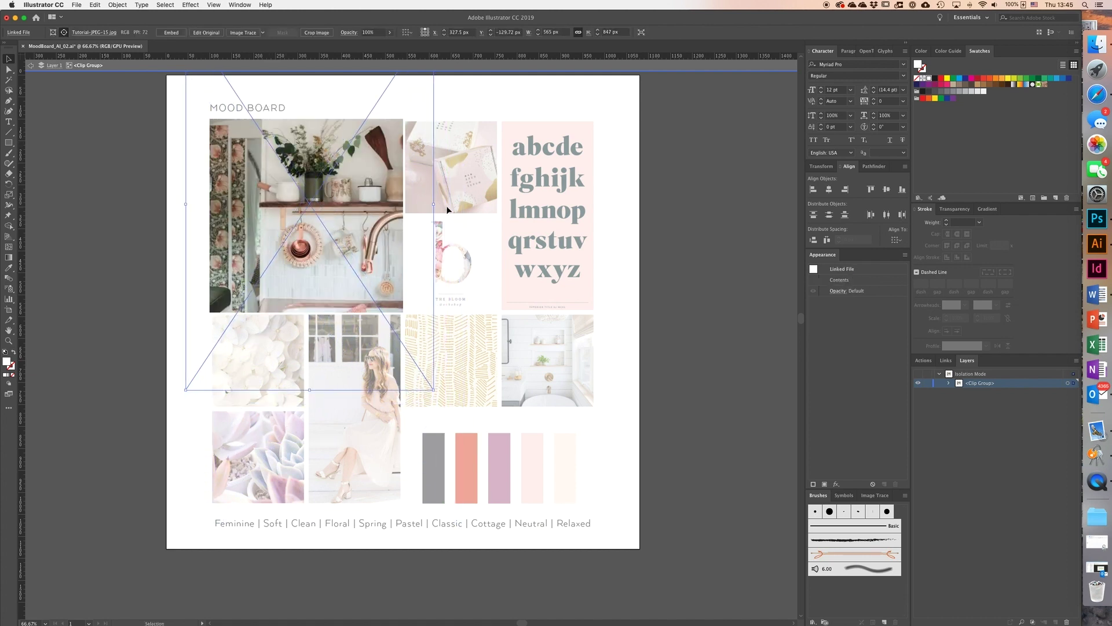
left_click_drag(436, 204, 409, 204)
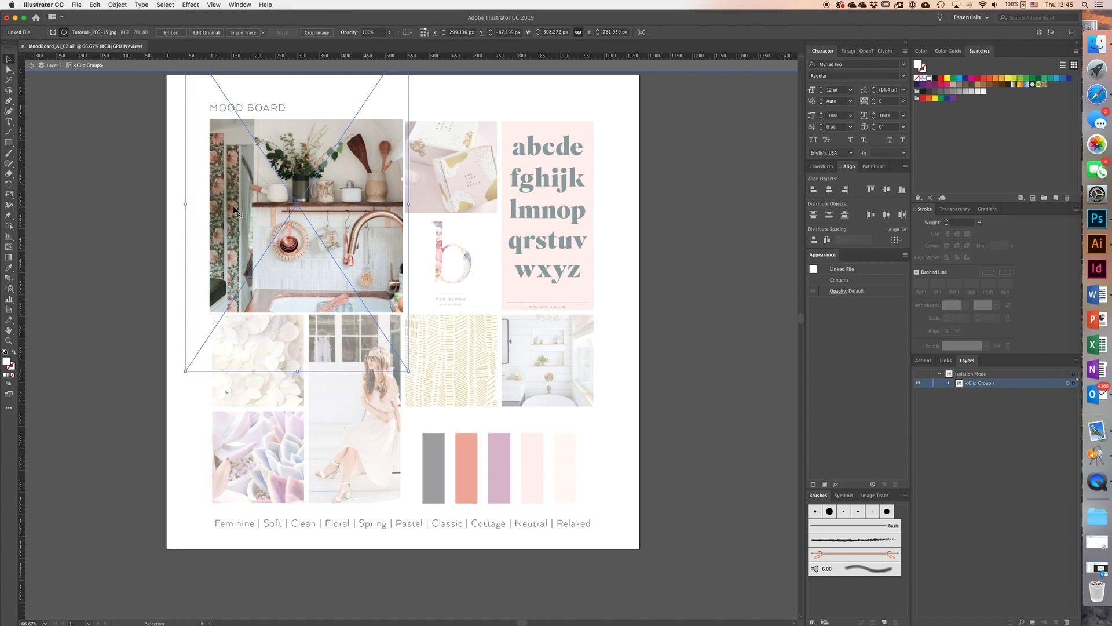
left_click_drag(185, 204, 205, 204)
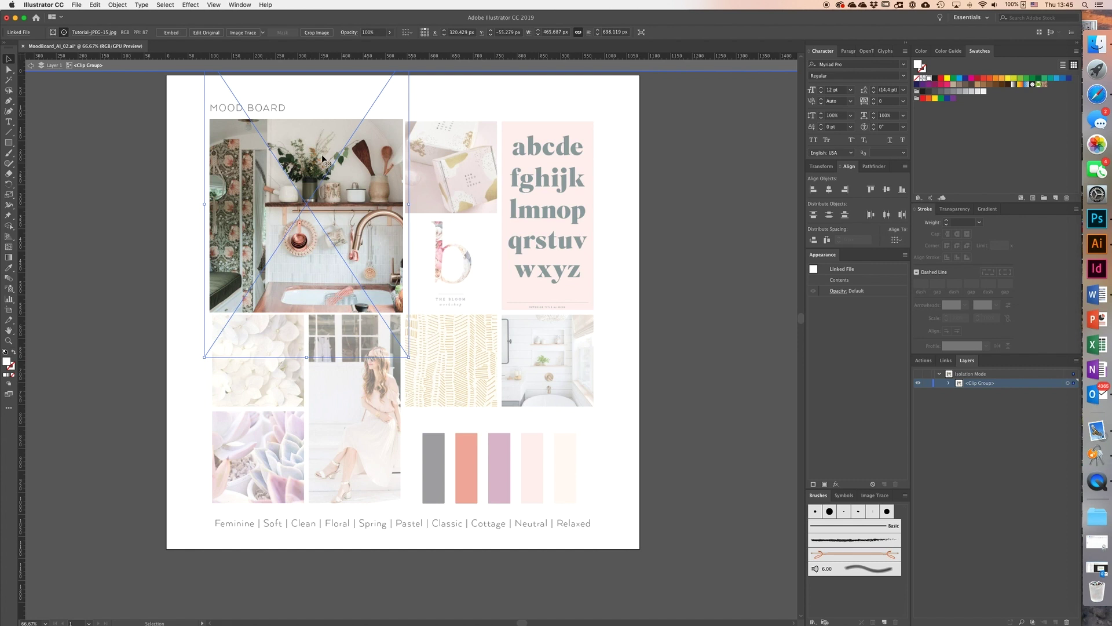
double_click(189, 190)
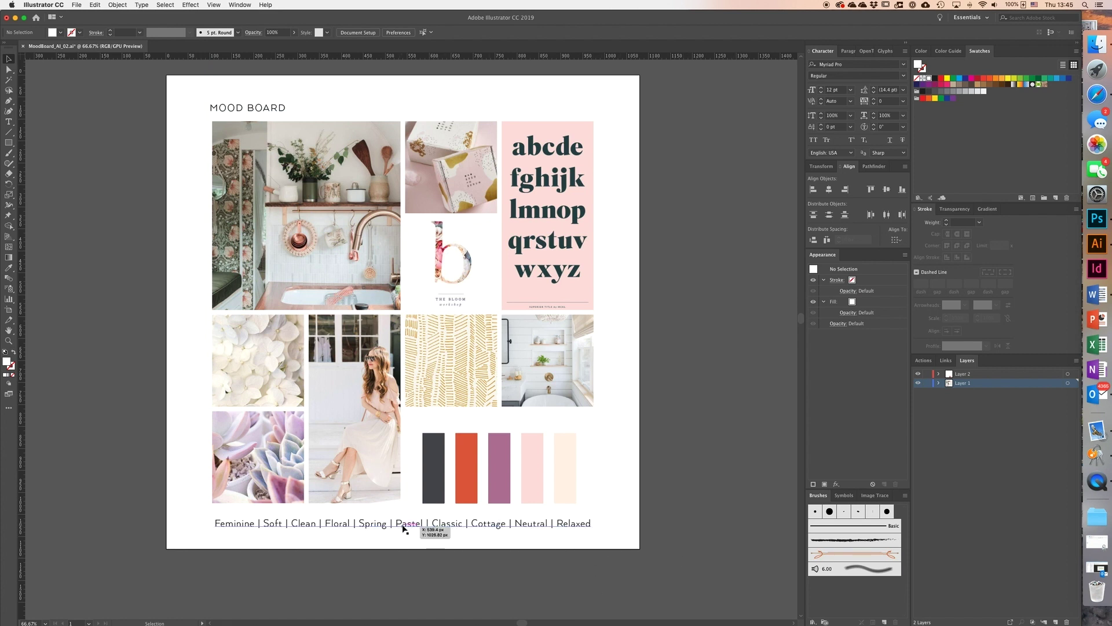
Step: Inspect the orange-red swatch's fill color in the Color Picker and close it without changing the color
left_click(433, 462)
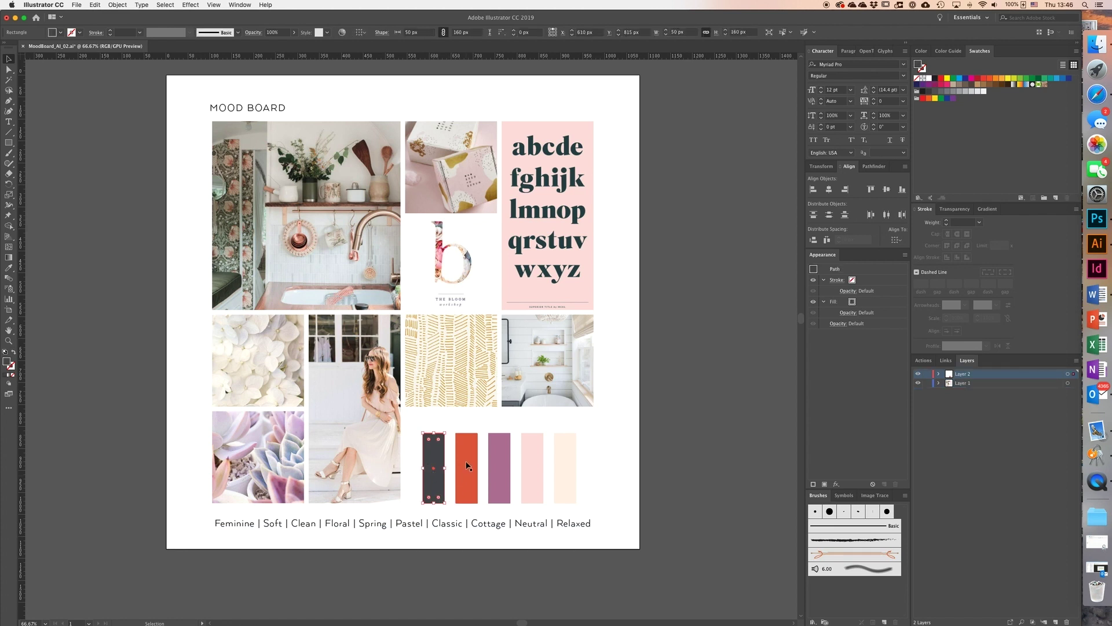
left_click(463, 487)
double_click(7, 362)
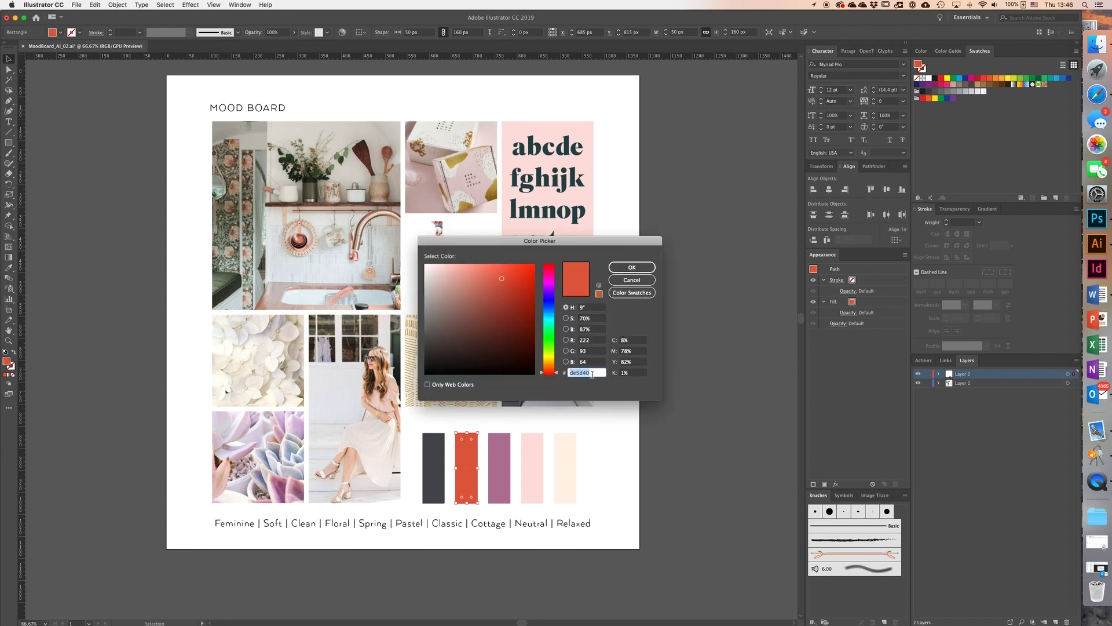
left_click(631, 267)
Step: Recolor the orange-red swatch with the Eyedropper, ending on a dark brown sampled from the kitchen photo's shelf area
key("i")
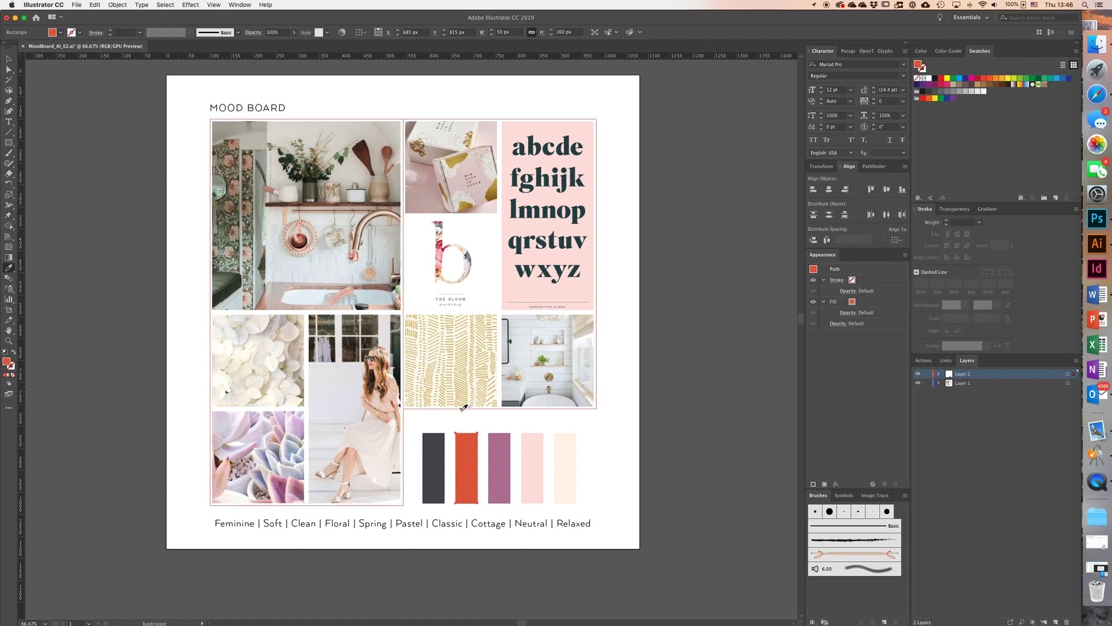
left_click(391, 384)
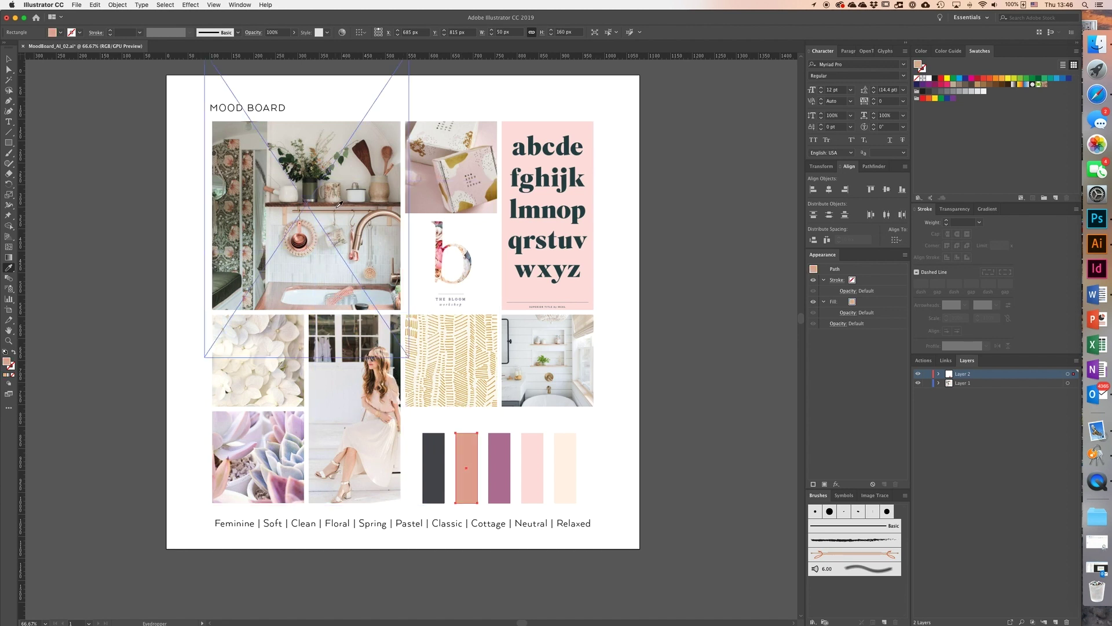
left_click(362, 201)
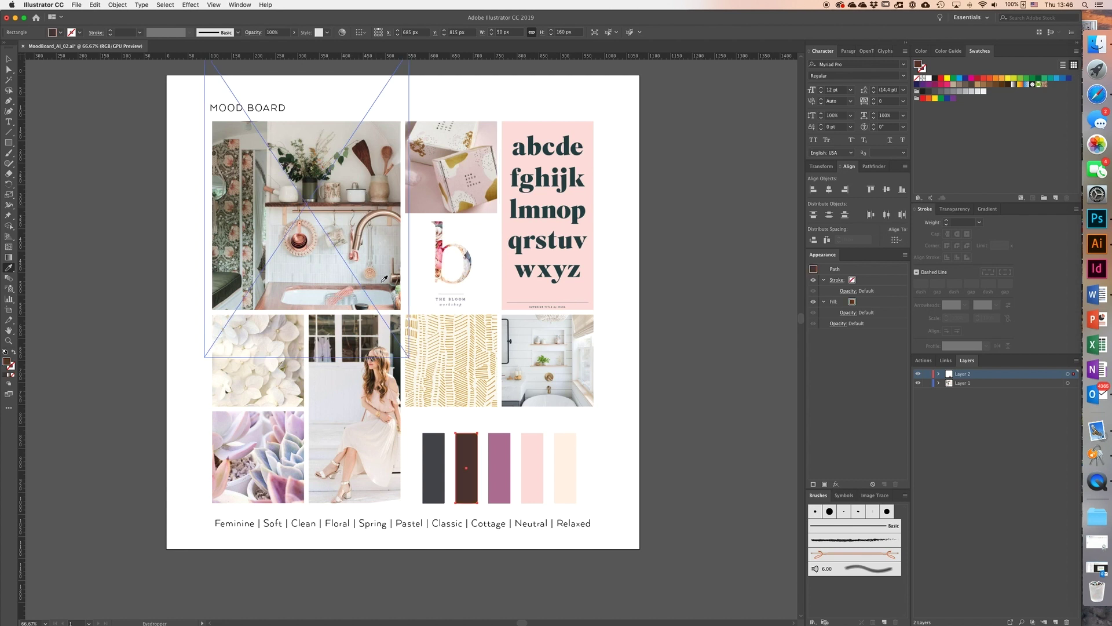